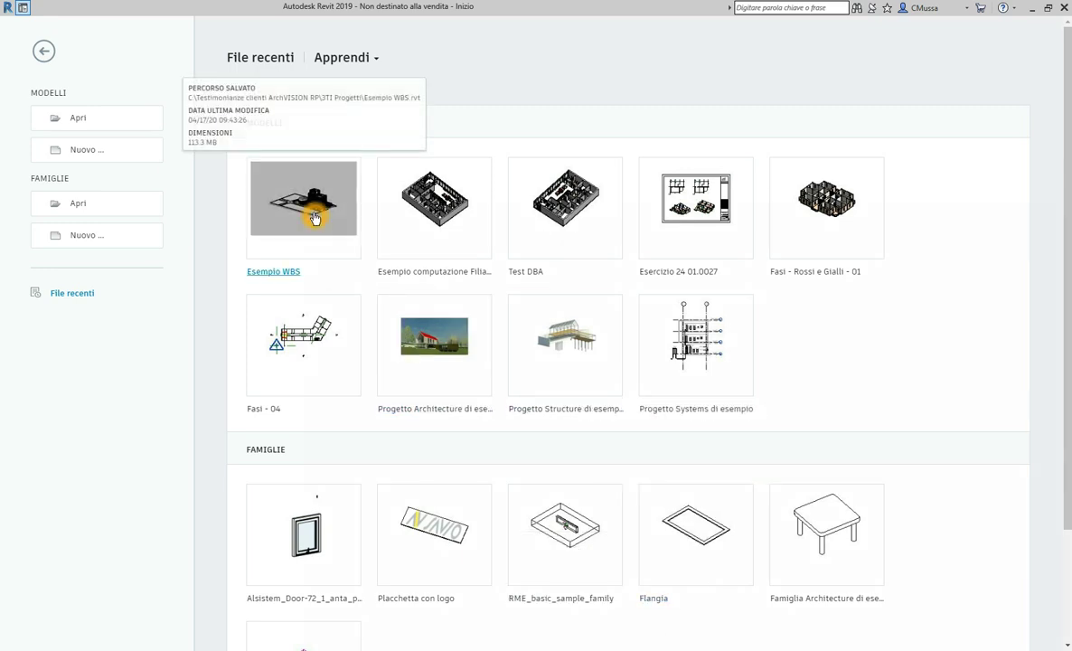
# Open the Esempio WBS project from Recent Files into its 3D Modello view.
pyautogui.click(315, 218)
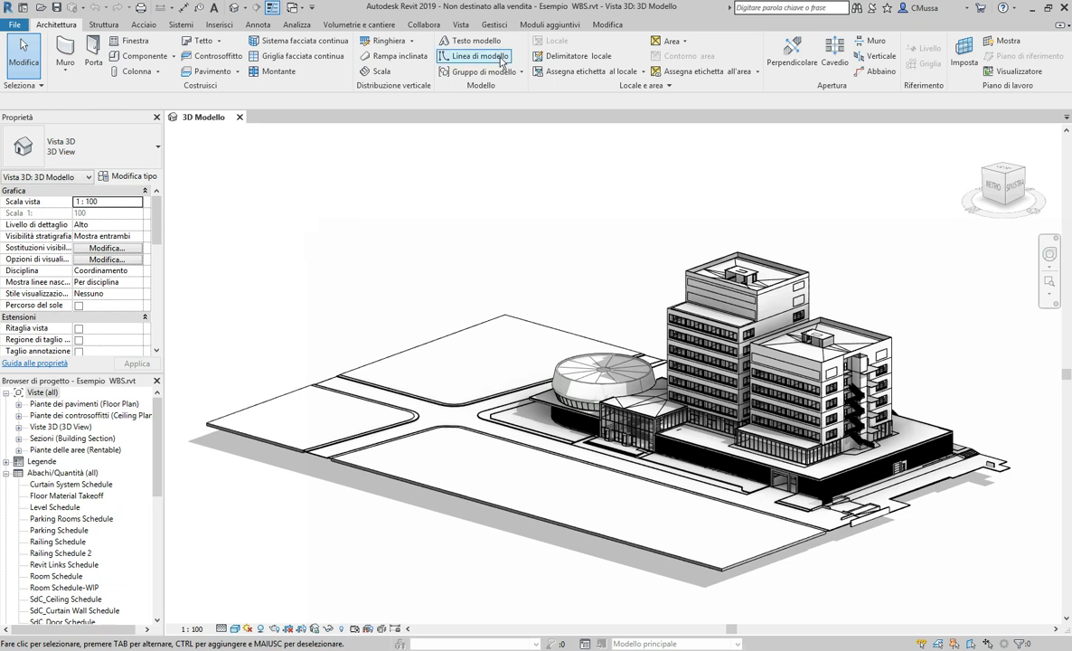
# Load the ArchVISION RP plug-in from Moduli aggiuntivi and start PriMus from its tab.
pyautogui.click(531, 27)
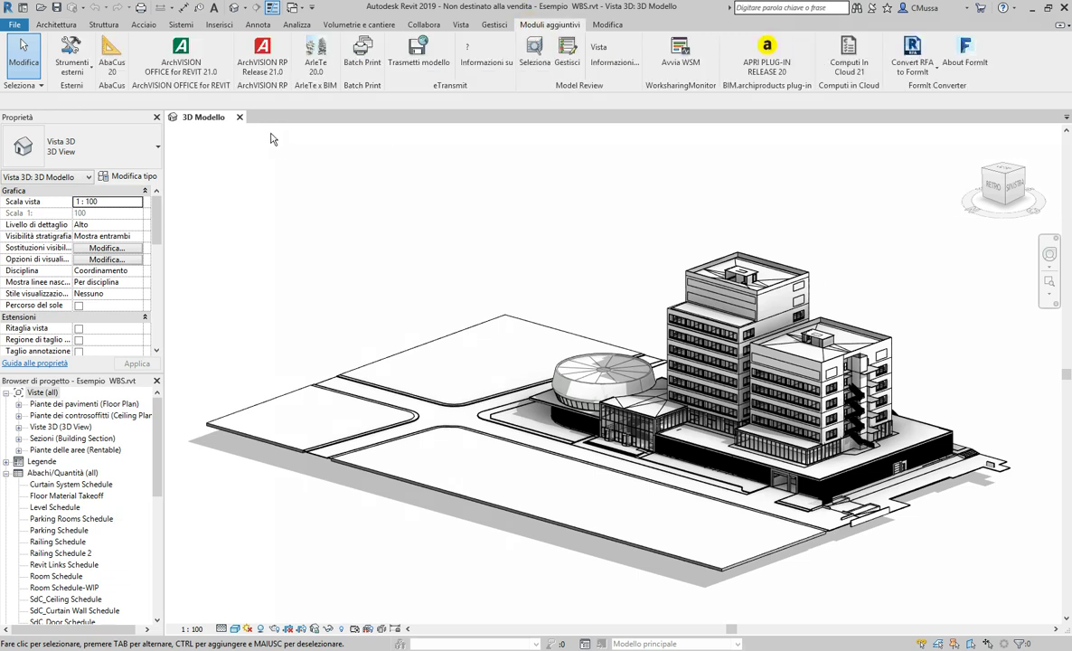
pyautogui.click(265, 68)
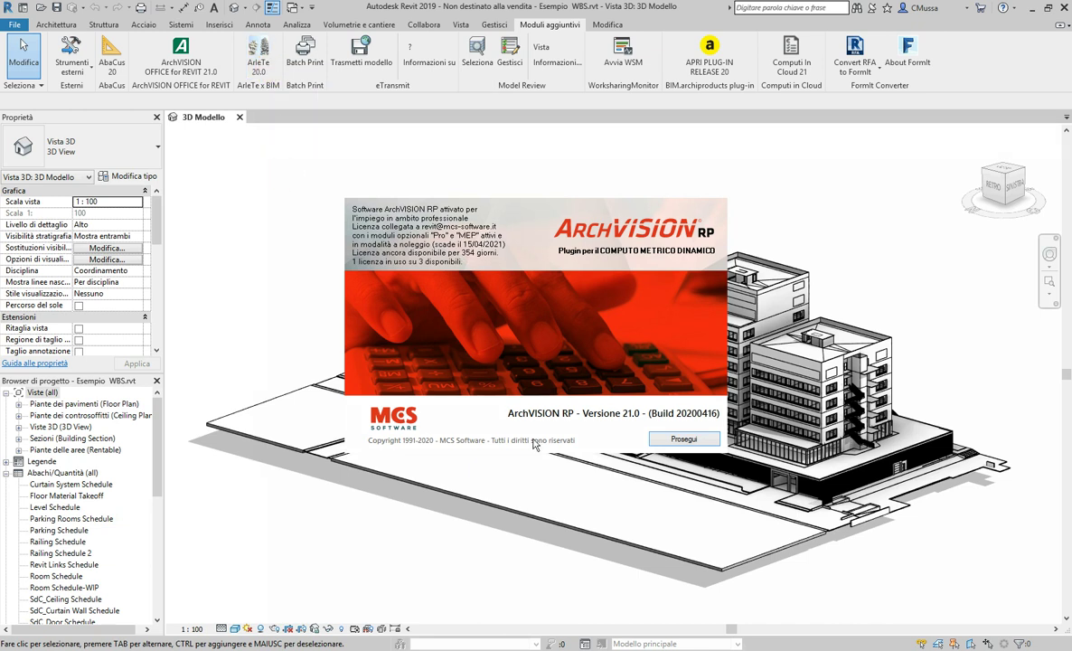
pyautogui.click(680, 439)
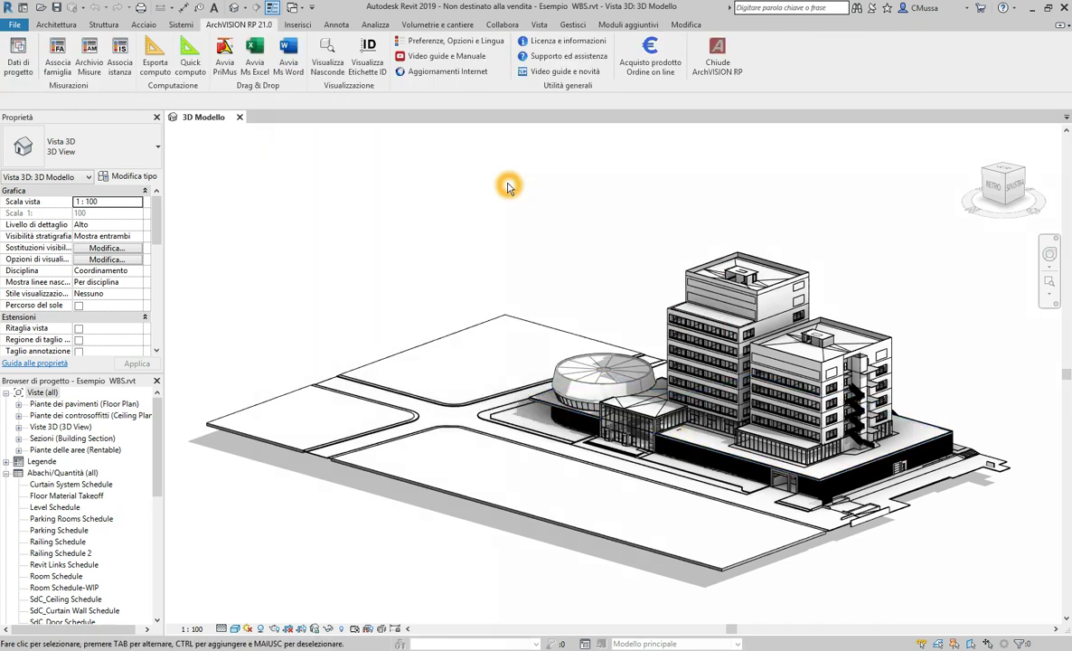
pyautogui.click(225, 63)
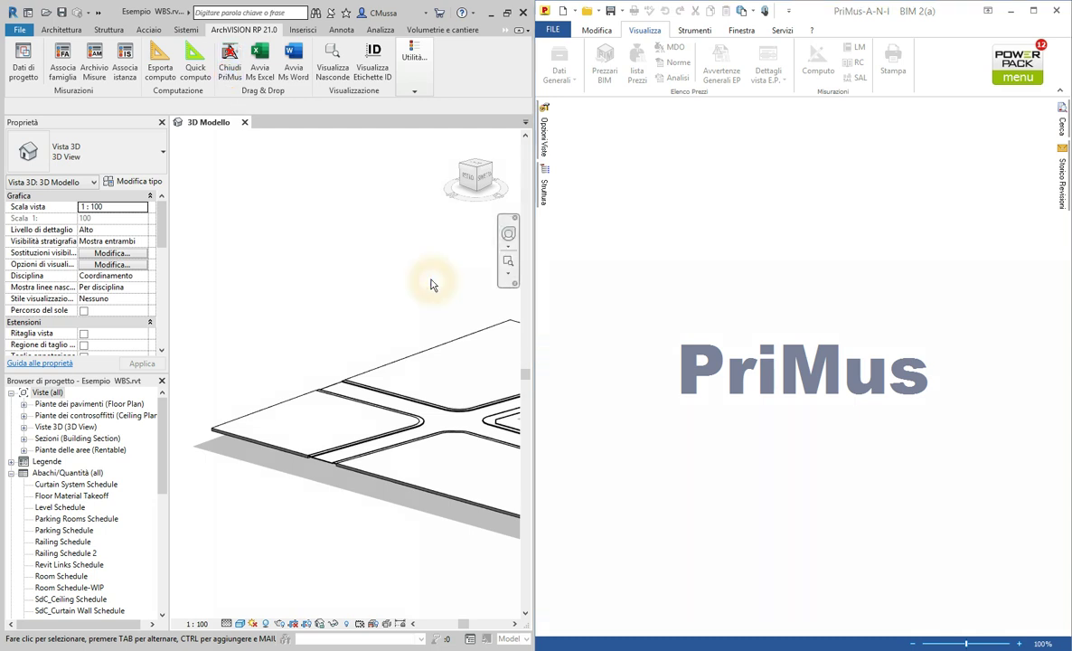
# Select the A_Wall_Precasted_200 base wall and review its Dati WBS codes, e.g. 4.6.5 and 4.6.9.
pyautogui.moveTo(440, 271)
pyautogui.mouseDown(button='middle')
pyautogui.moveTo(281, 256)
pyautogui.moveTo(215, 207)
pyautogui.moveTo(230, 215)
pyautogui.mouseUp(button='middle')
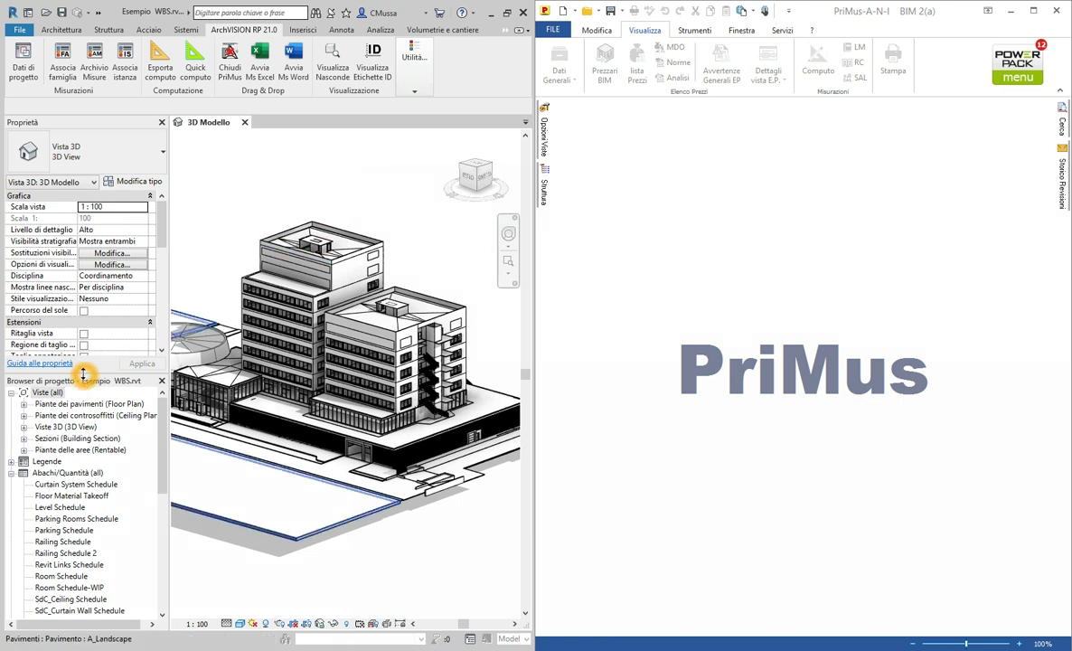
pyautogui.moveTo(82, 373); pyautogui.dragTo(83, 512)
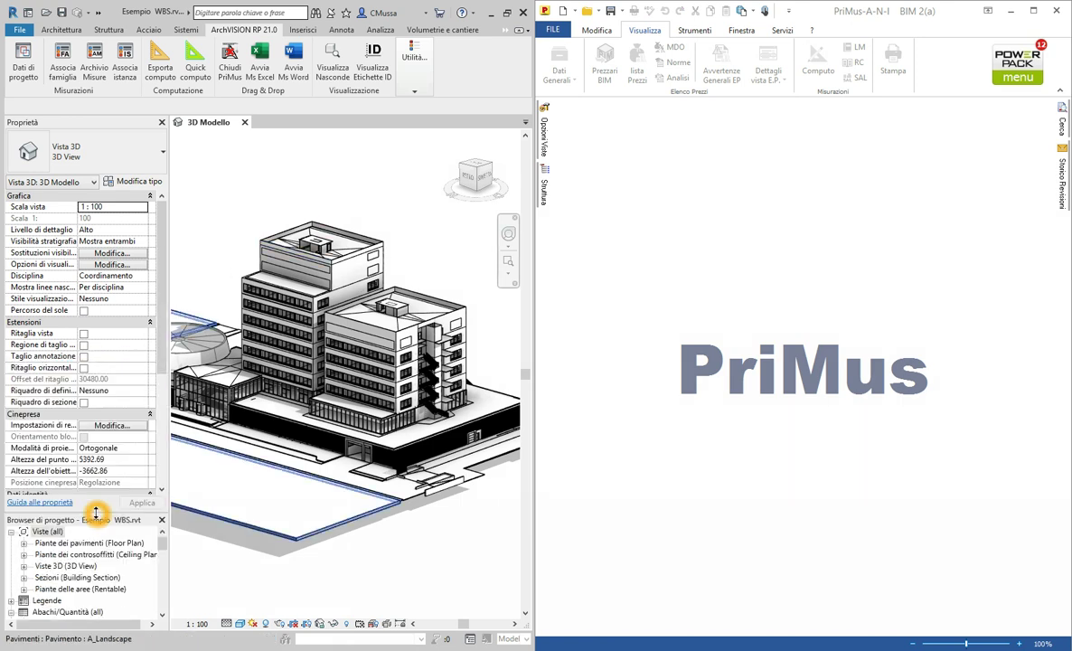
pyautogui.click(242, 280)
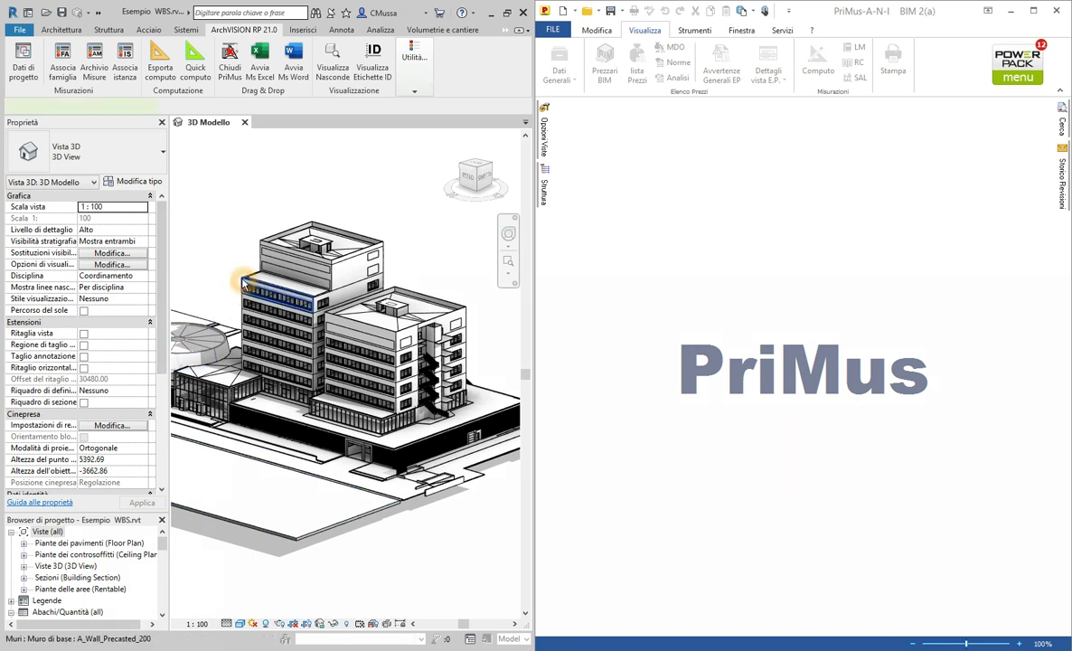
pyautogui.click(242, 280)
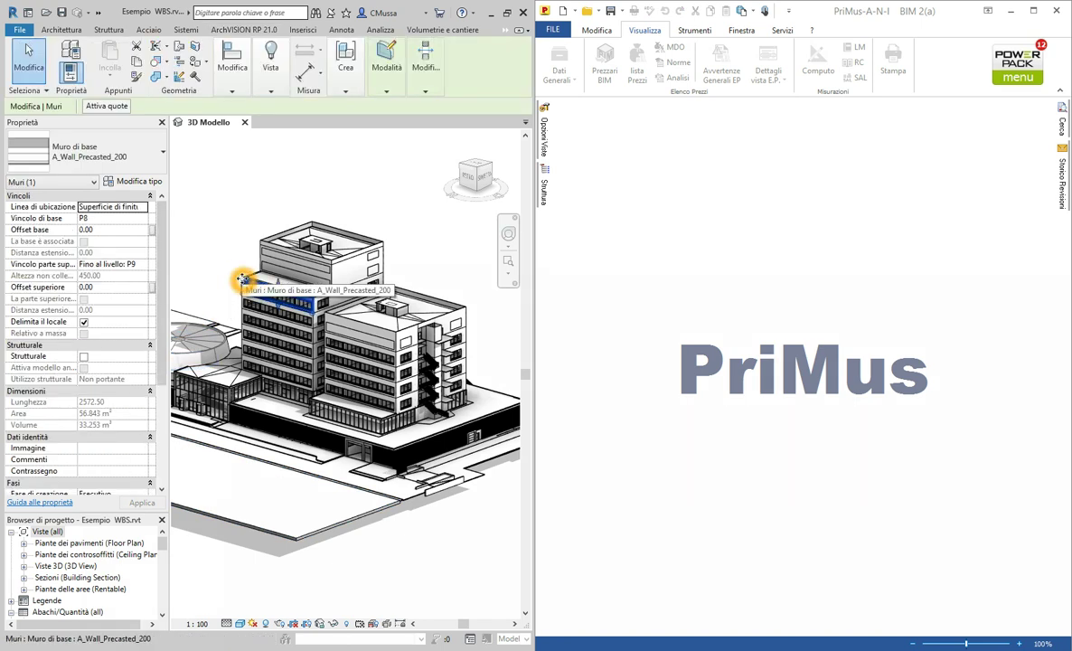
pyautogui.scroll(-3, 164, 307)
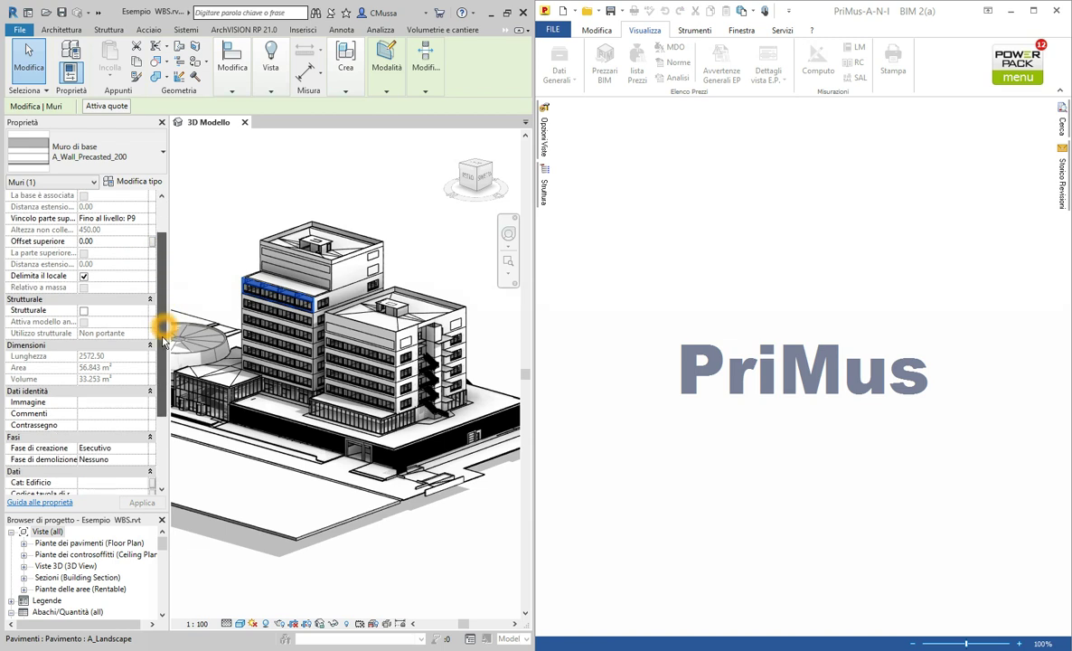
pyautogui.scroll(-2, 163, 323)
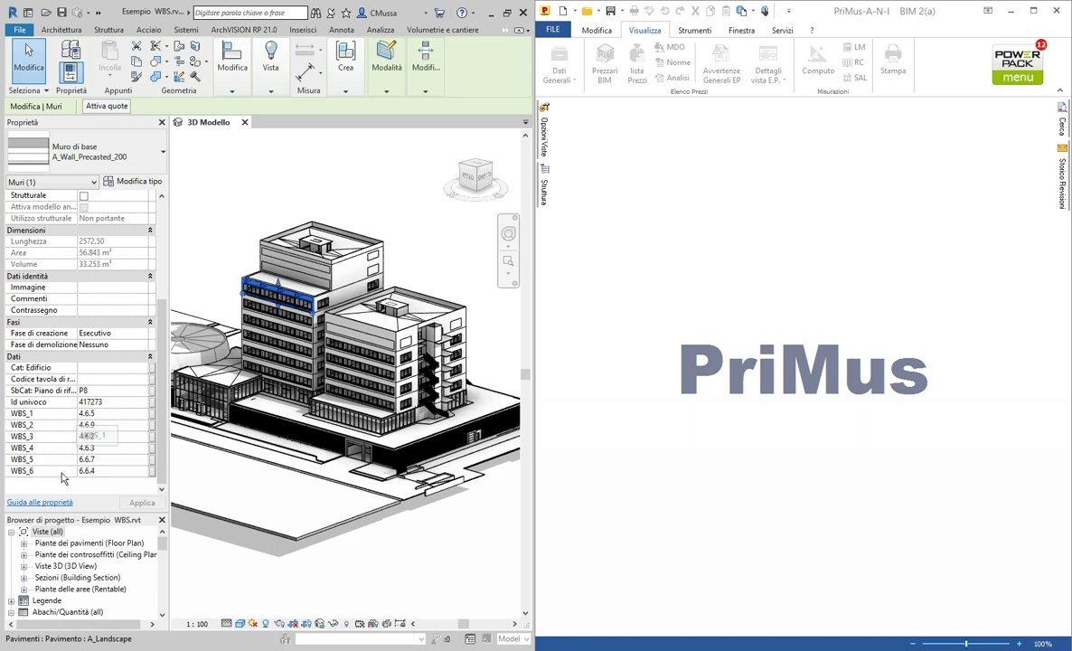
pyautogui.click(104, 417)
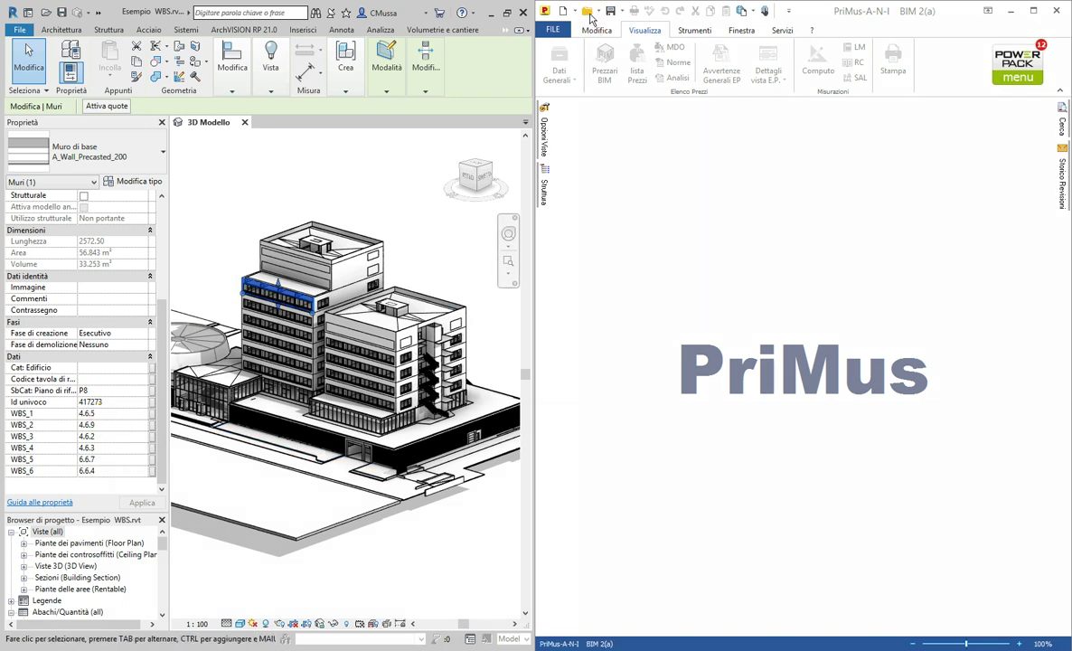
# Open the Struttura WBS.DCF estimate in PriMus.
pyautogui.click(590, 13)
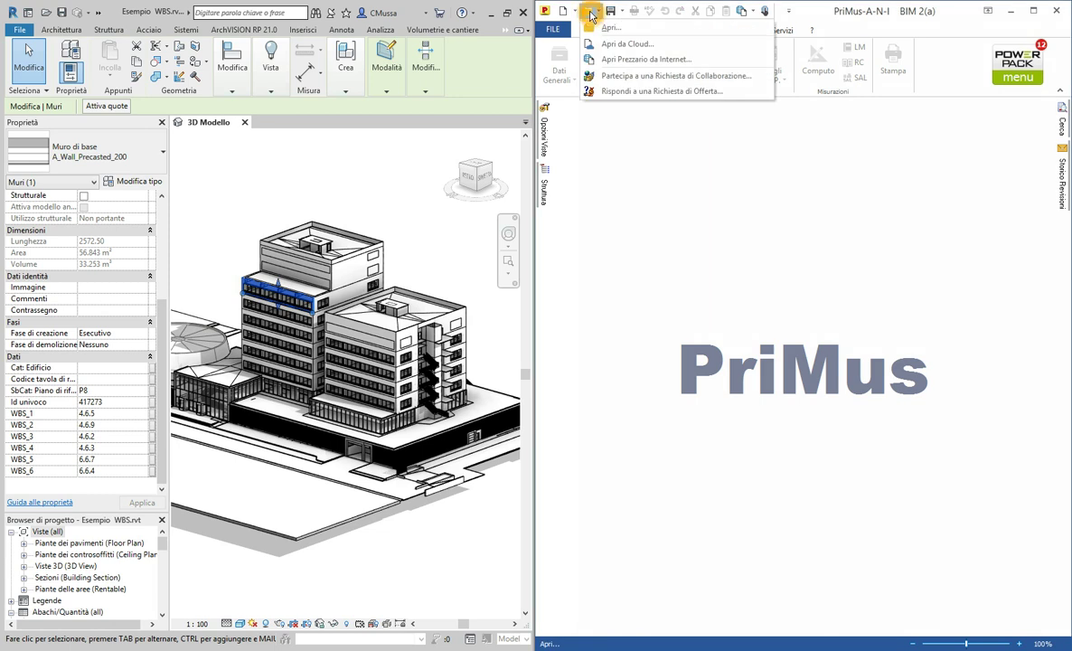
pyautogui.click(610, 29)
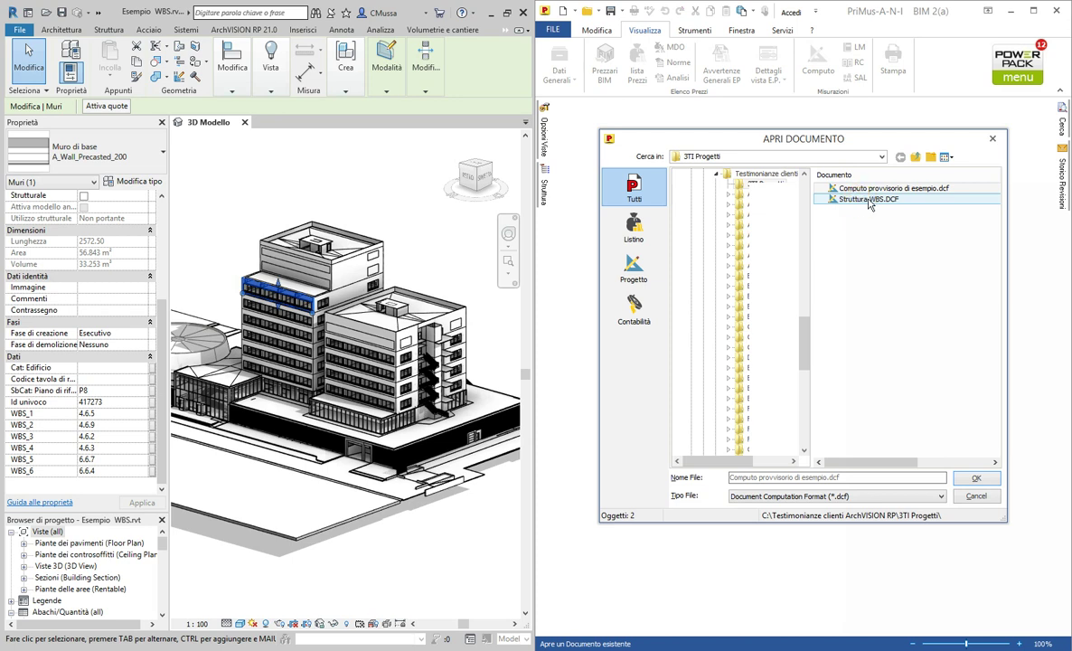
pyautogui.click(848, 201)
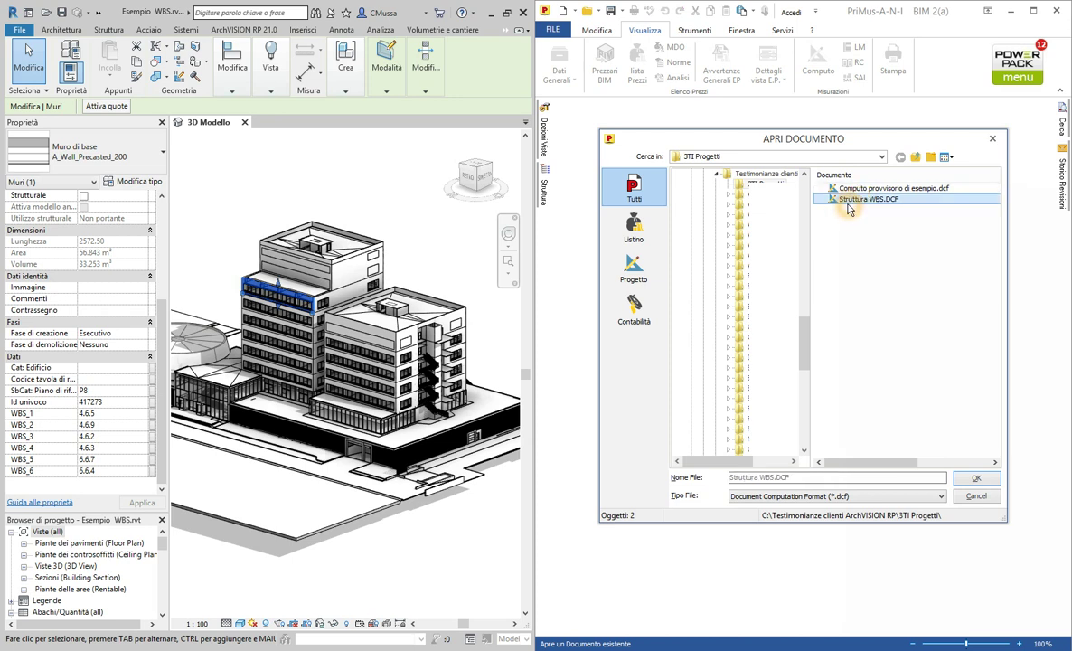
pyautogui.click(974, 479)
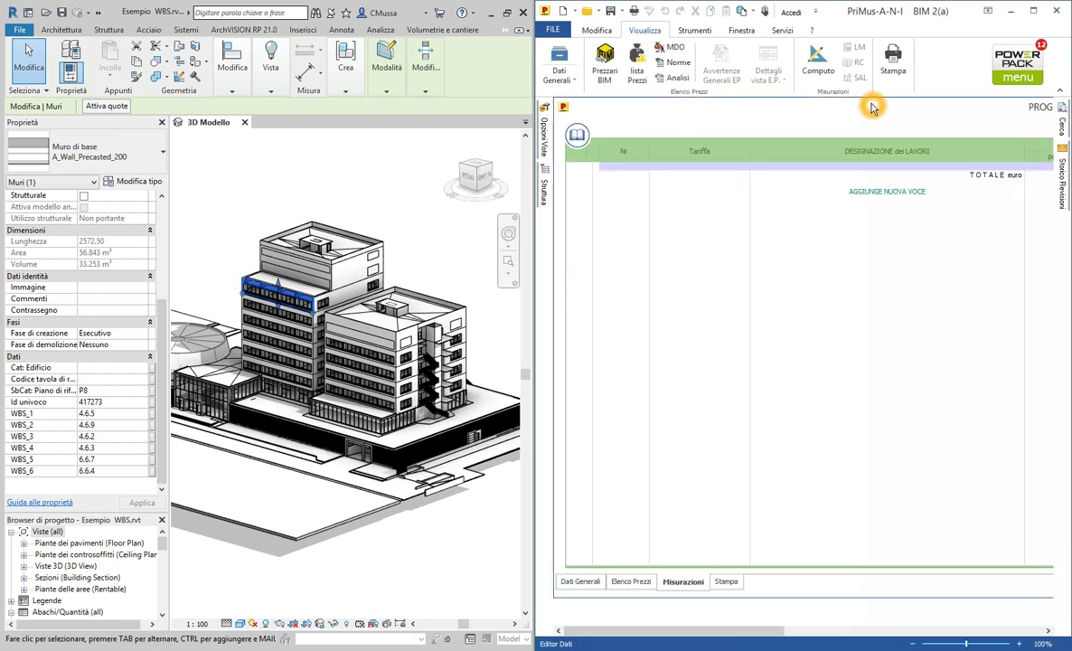
# Display the project's WBS tree under Dati Generali > WBS.
pyautogui.click(579, 621)
pyautogui.click(577, 619)
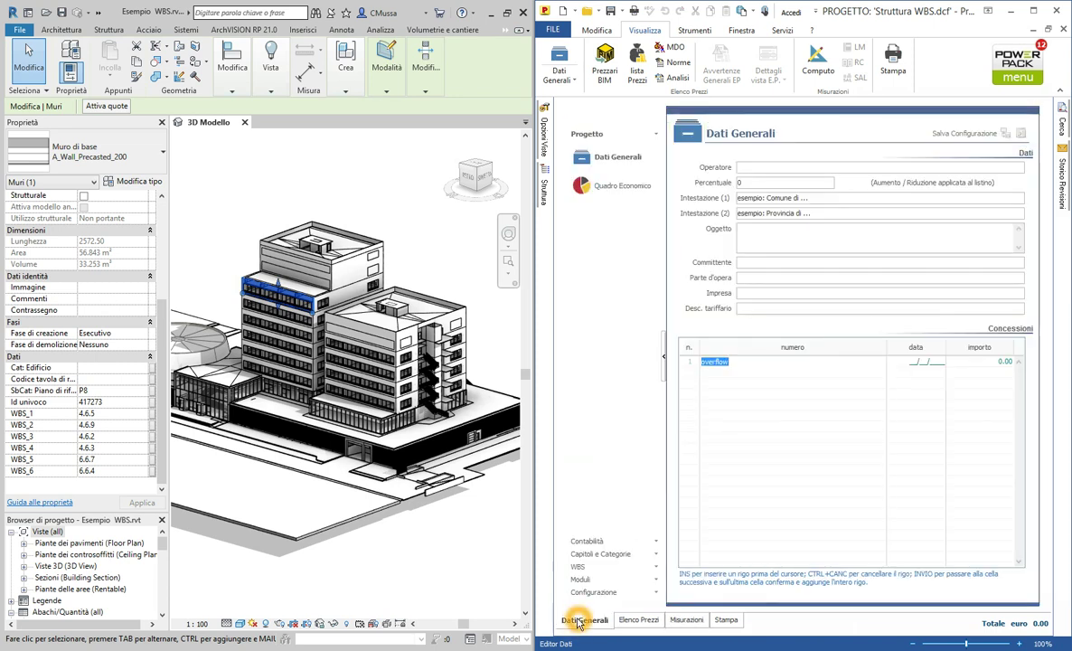
pyautogui.click(578, 566)
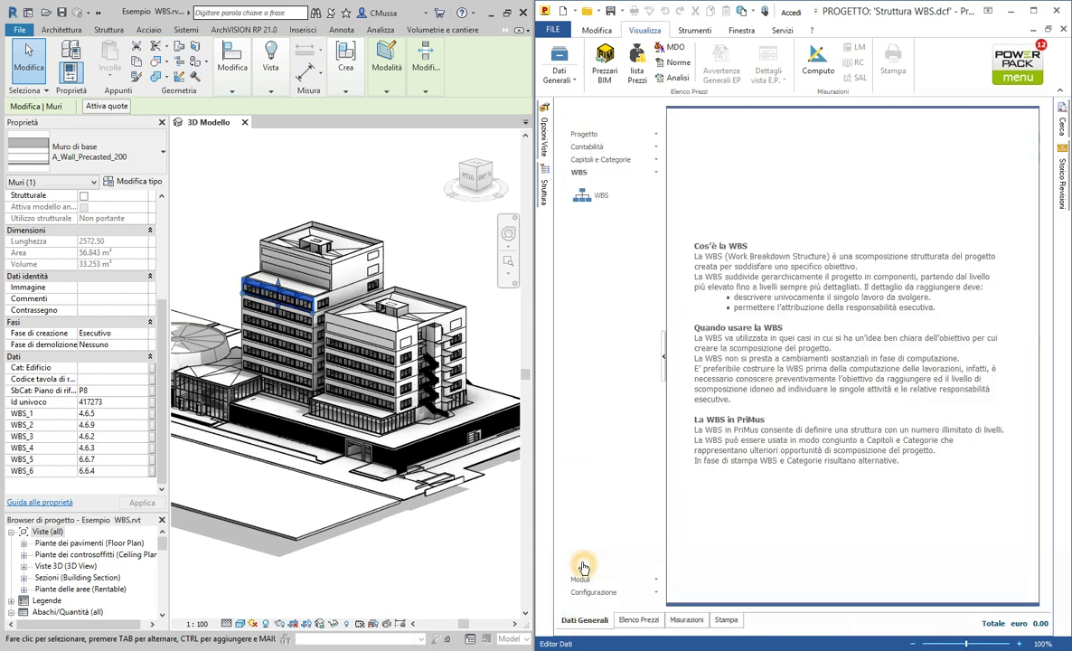
pyautogui.click(588, 197)
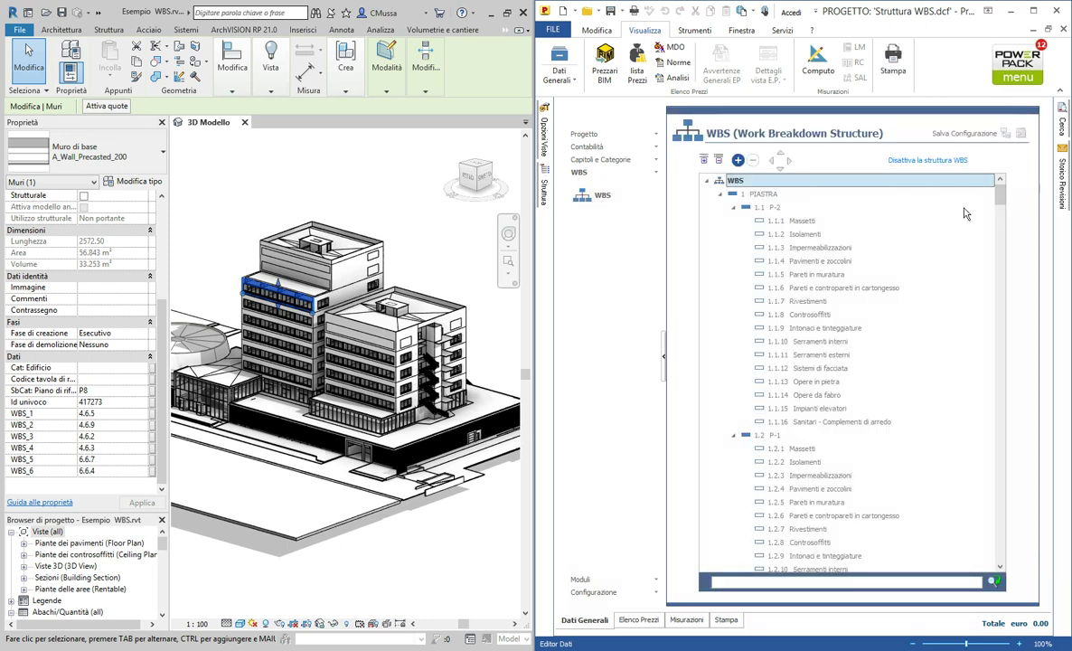
# Widen PriMus and browse the WBS items, including 1.2.6 and 1.3.1 Massetti.
pyautogui.moveTo(533, 237); pyautogui.dragTo(252, 232)
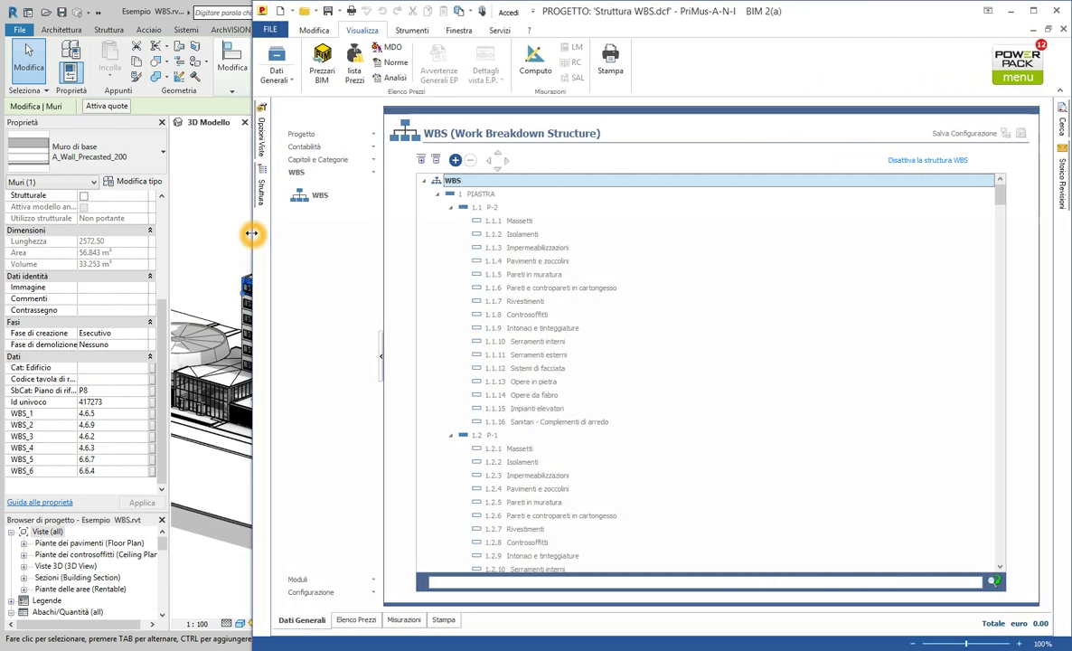
pyautogui.click(624, 201)
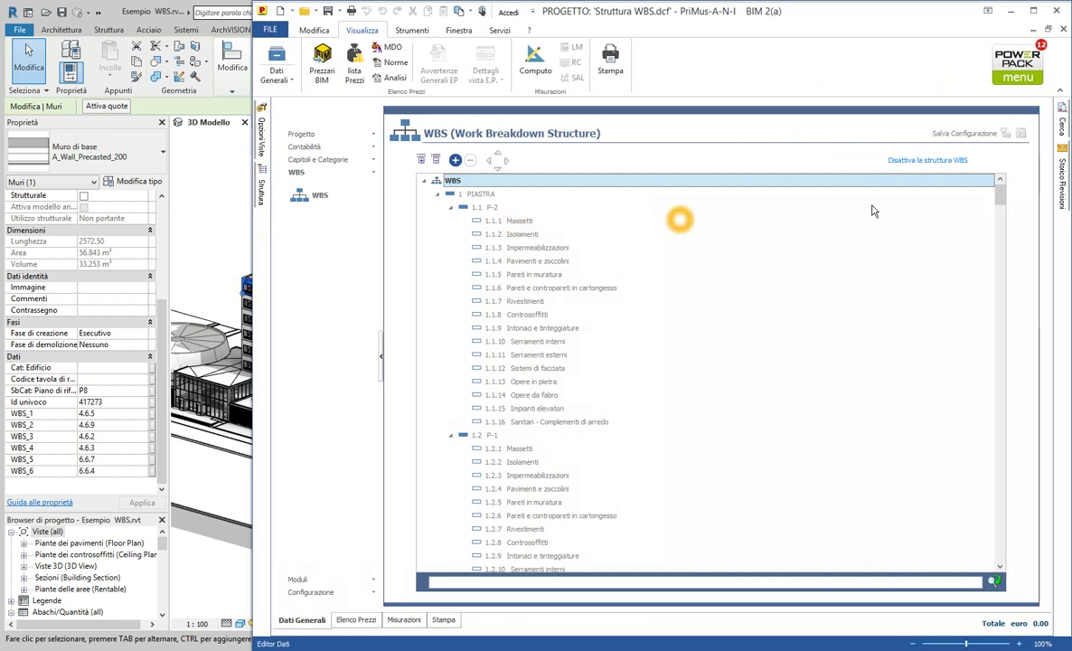
pyautogui.moveTo(999, 197)
pyautogui.mouseDown()
pyautogui.moveTo(988, 510)
pyautogui.moveTo(1002, 217)
pyautogui.mouseUp()
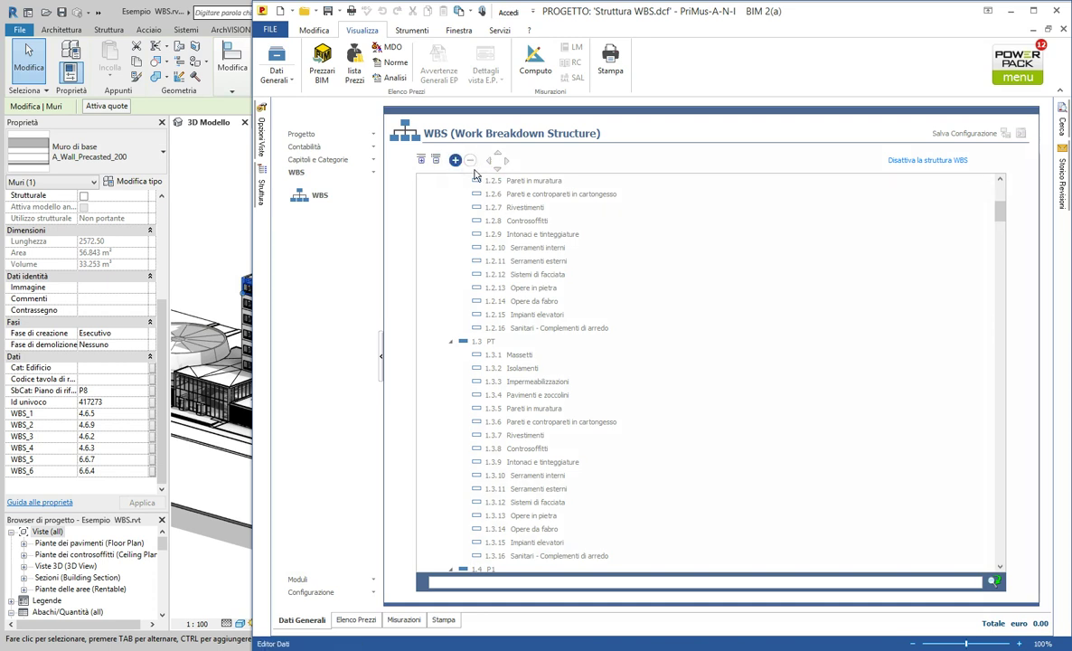
pyautogui.click(539, 358)
pyautogui.click(501, 202)
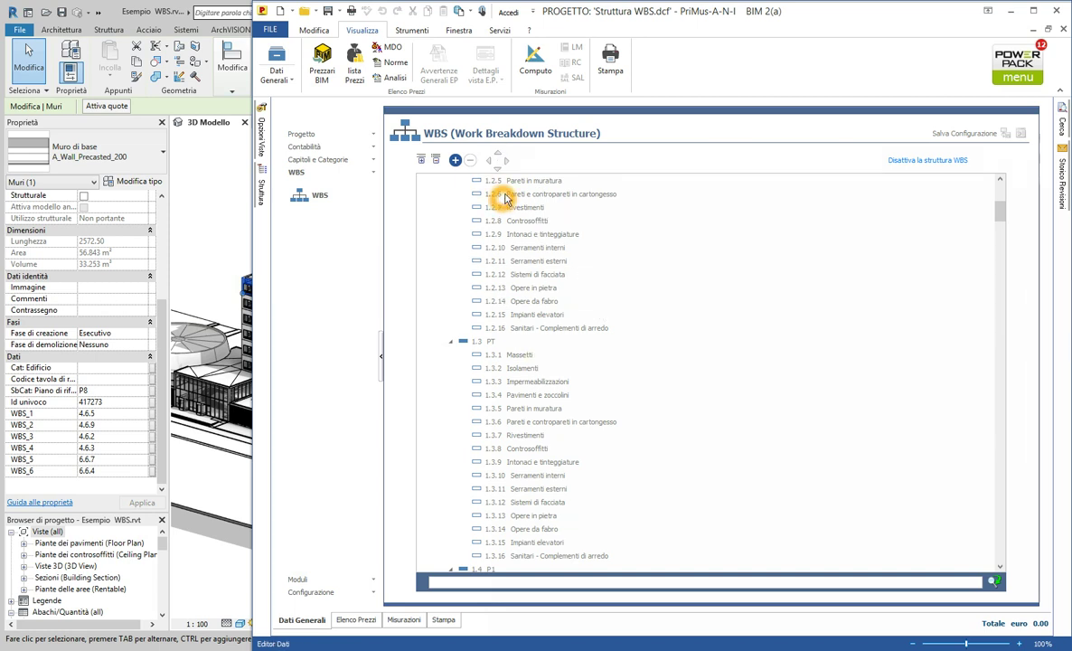
pyautogui.moveTo(1001, 214); pyautogui.dragTo(994, 235)
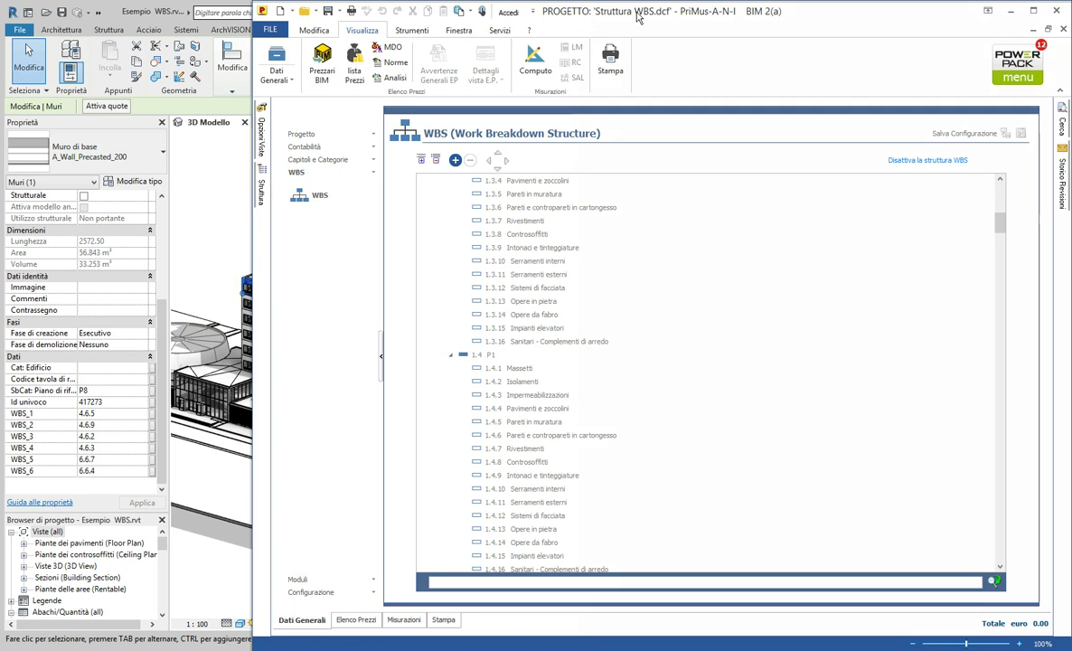
# Scroll the rest of the WBS tree, narrow PriMus and close Struttura WBS.dcf.
pyautogui.click(608, 200)
pyautogui.moveTo(1001, 225)
pyautogui.mouseDown()
pyautogui.moveTo(990, 236)
pyautogui.moveTo(997, 360)
pyautogui.mouseUp()
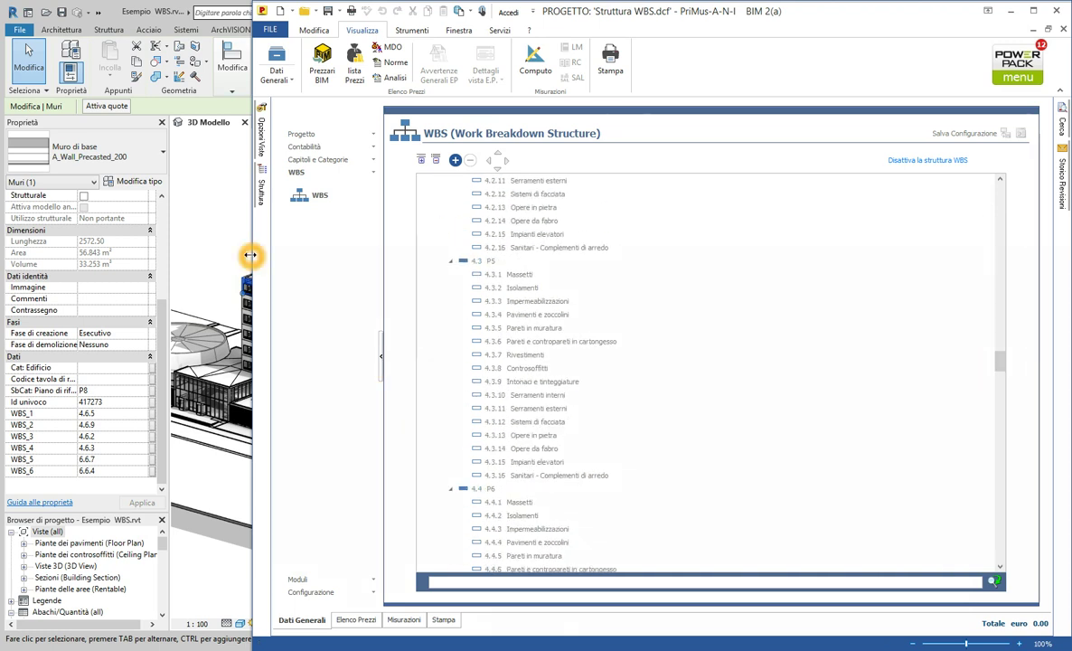
pyautogui.moveTo(250, 256)
pyautogui.mouseDown()
pyautogui.moveTo(554, 256)
pyautogui.moveTo(533, 253)
pyautogui.mouseUp()
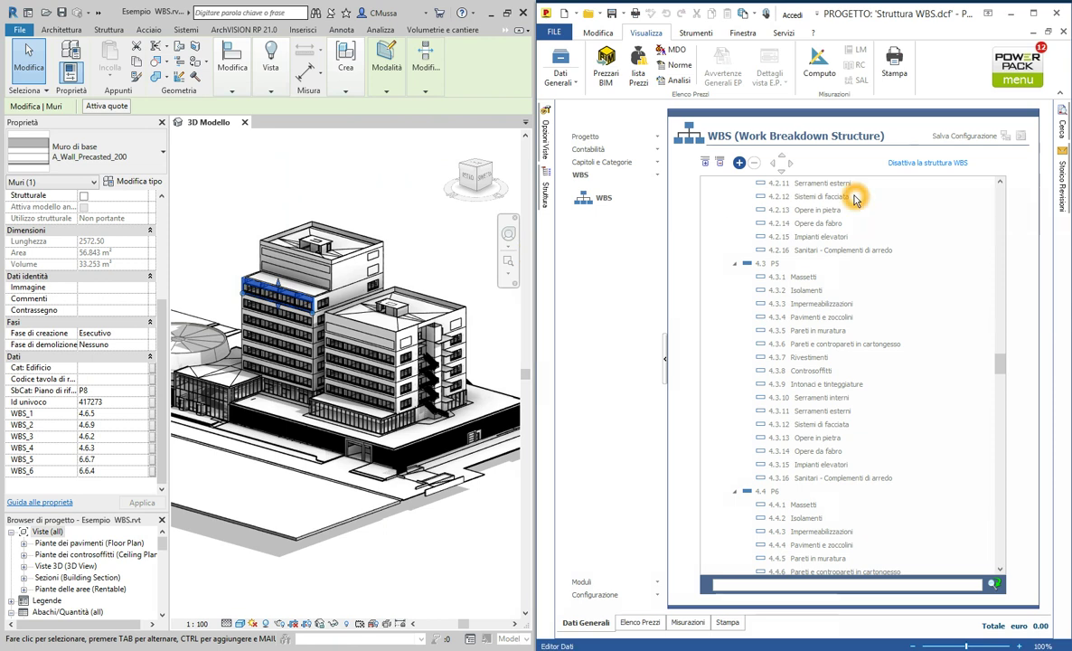
pyautogui.click(1063, 33)
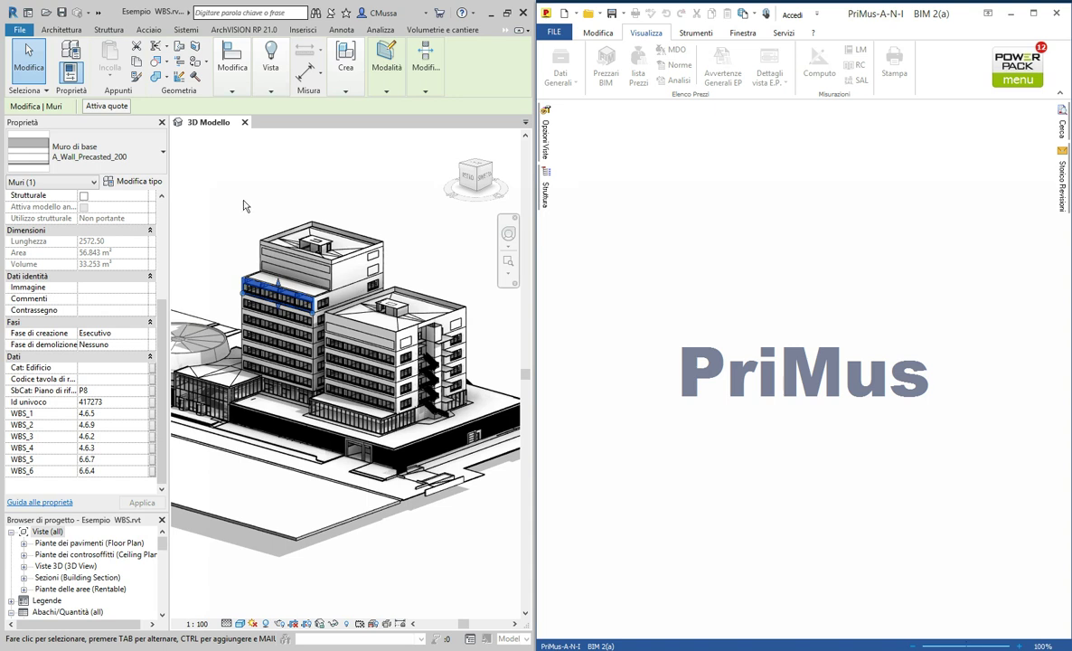
# Reselect the base wall and bring up the ArchVISION RP 21.0 measurement tools.
pyautogui.click(250, 210)
pyautogui.click(575, 160)
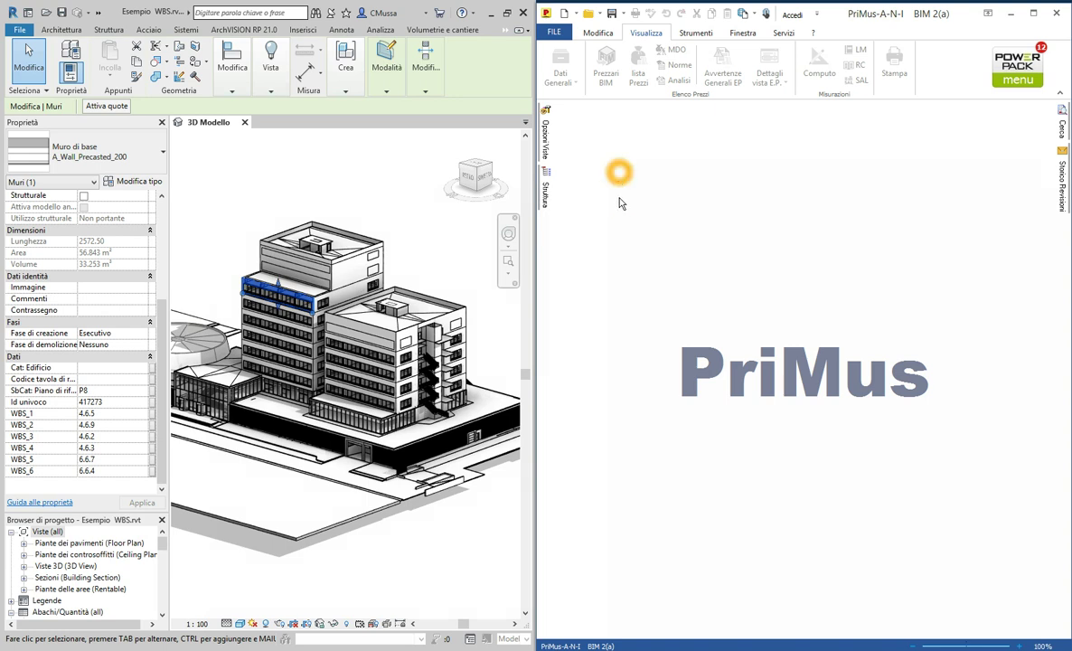
pyautogui.click(629, 517)
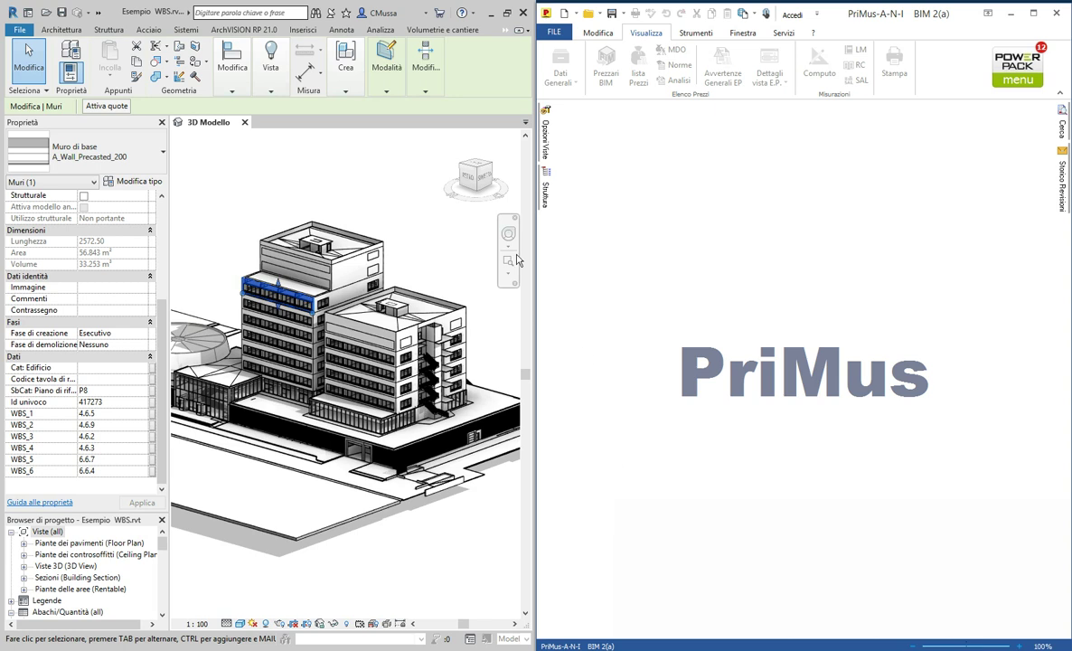
pyautogui.click(256, 151)
pyautogui.click(243, 263)
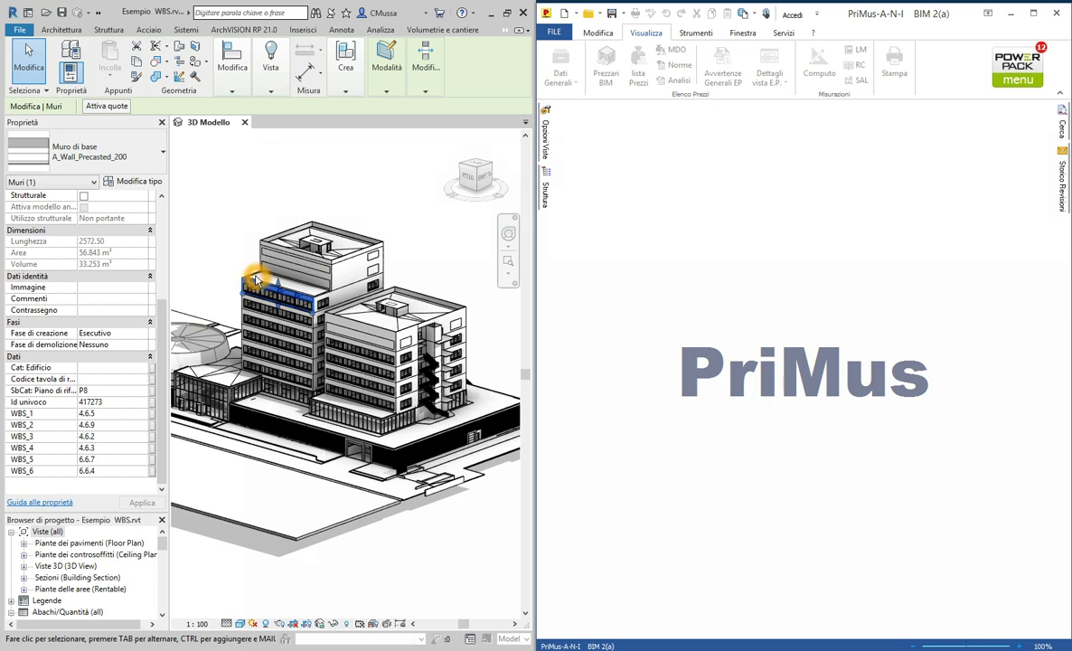
pyautogui.click(235, 265)
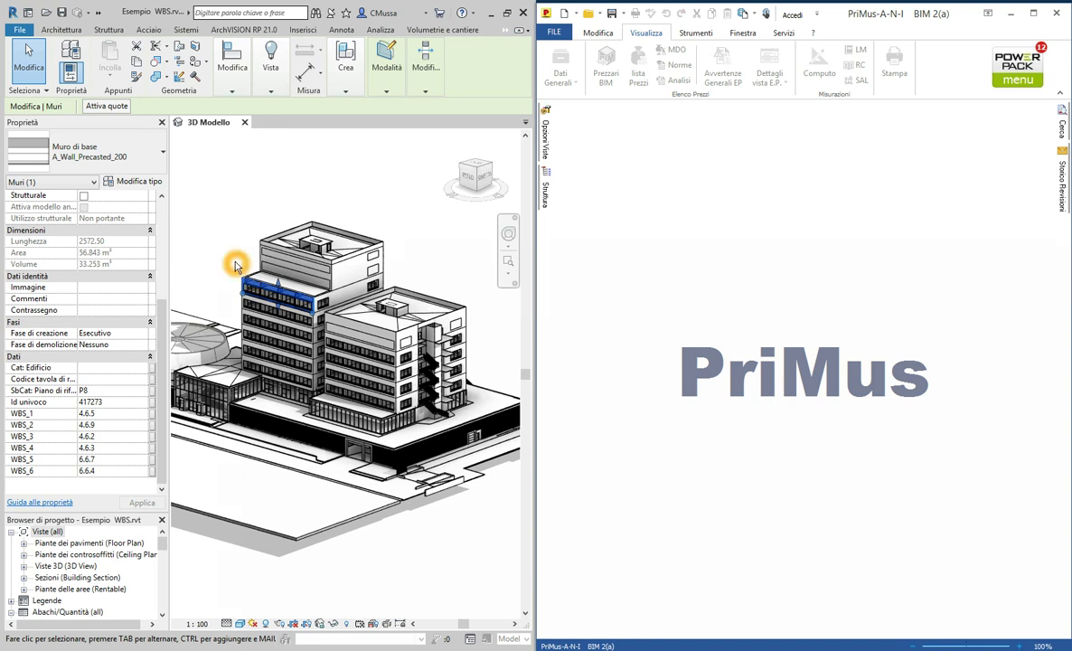
pyautogui.click(234, 273)
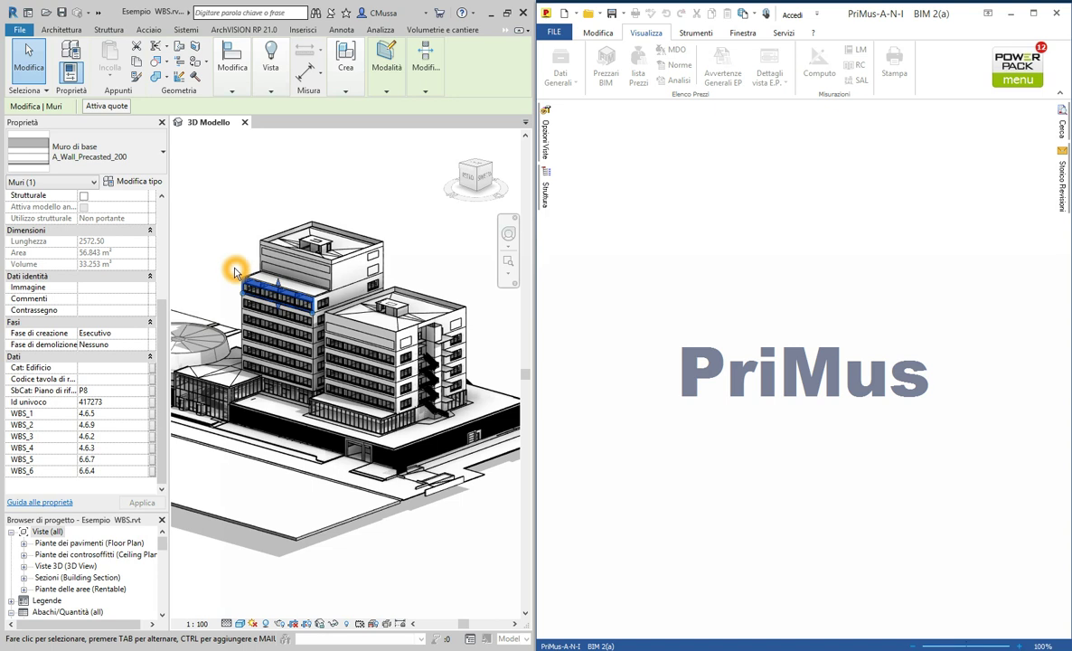
pyautogui.click(234, 31)
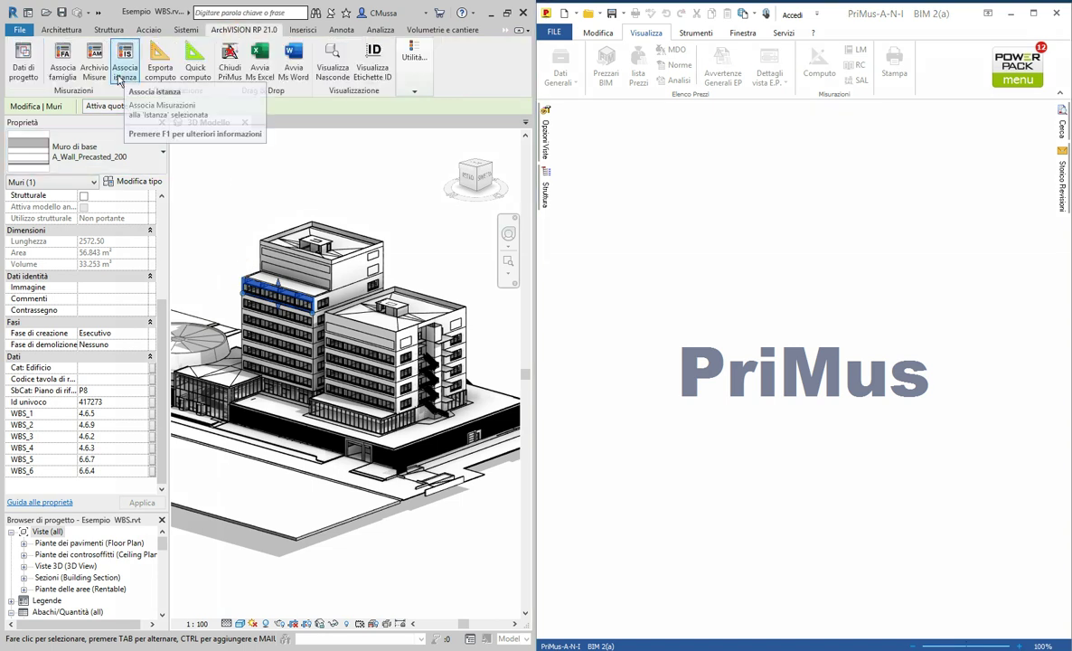
# Open the Misurazioni per Famiglia dialog, move it over Revit and enlarge it.
pyautogui.click(61, 72)
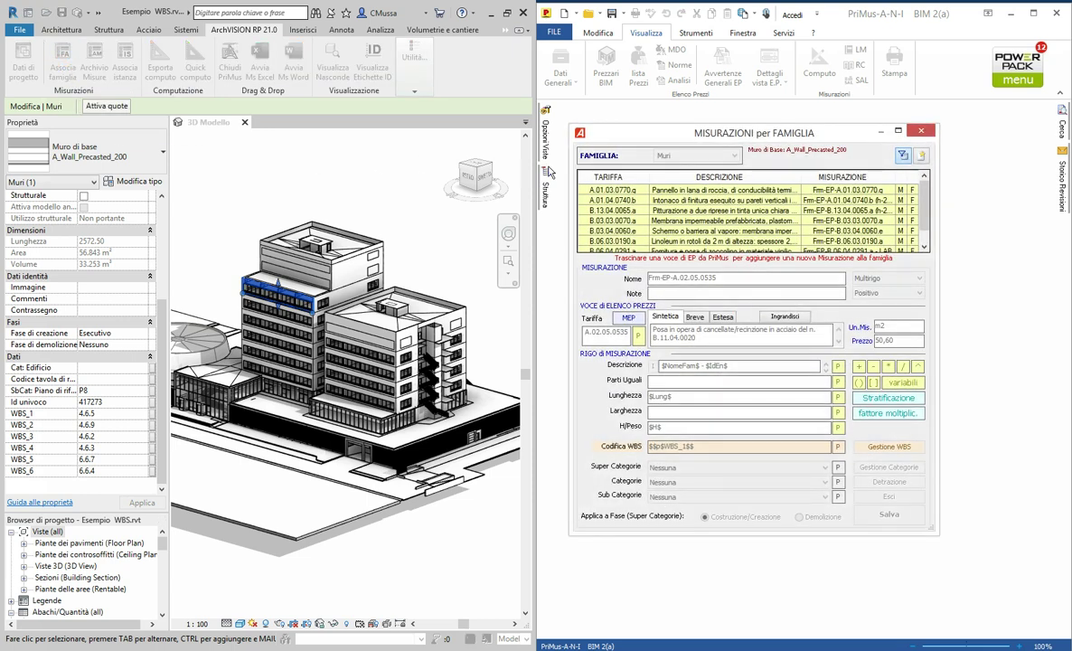
pyautogui.moveTo(714, 136)
pyautogui.mouseDown()
pyautogui.moveTo(300, 166)
pyautogui.moveTo(310, 220)
pyautogui.moveTo(332, 162)
pyautogui.mouseUp()
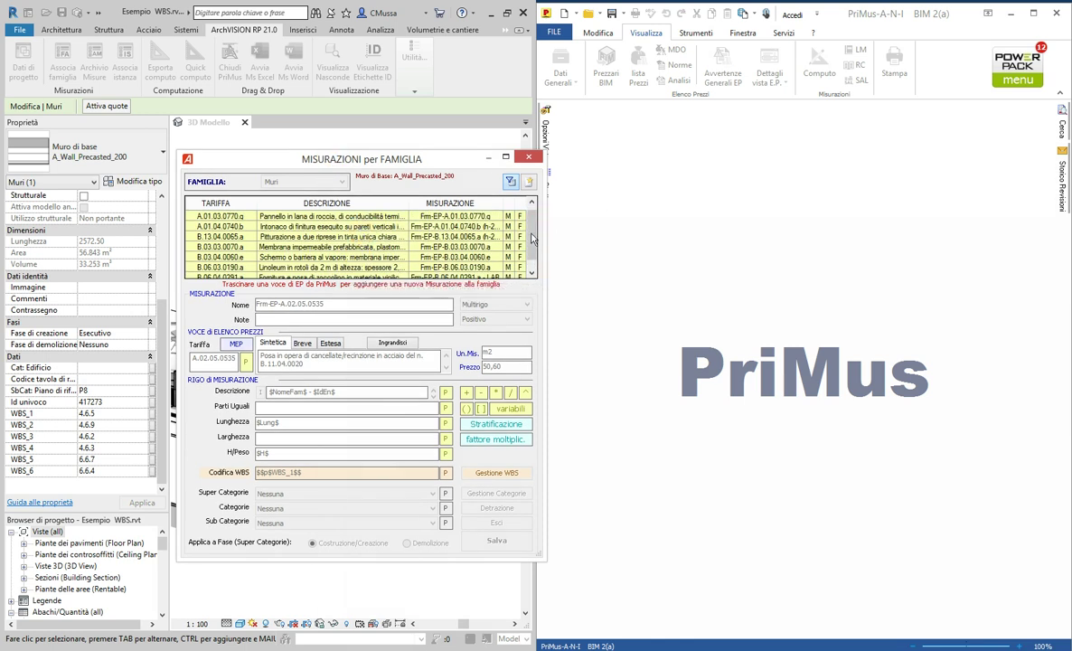
pyautogui.click(300, 516)
pyautogui.moveTo(311, 561); pyautogui.dragTo(305, 594)
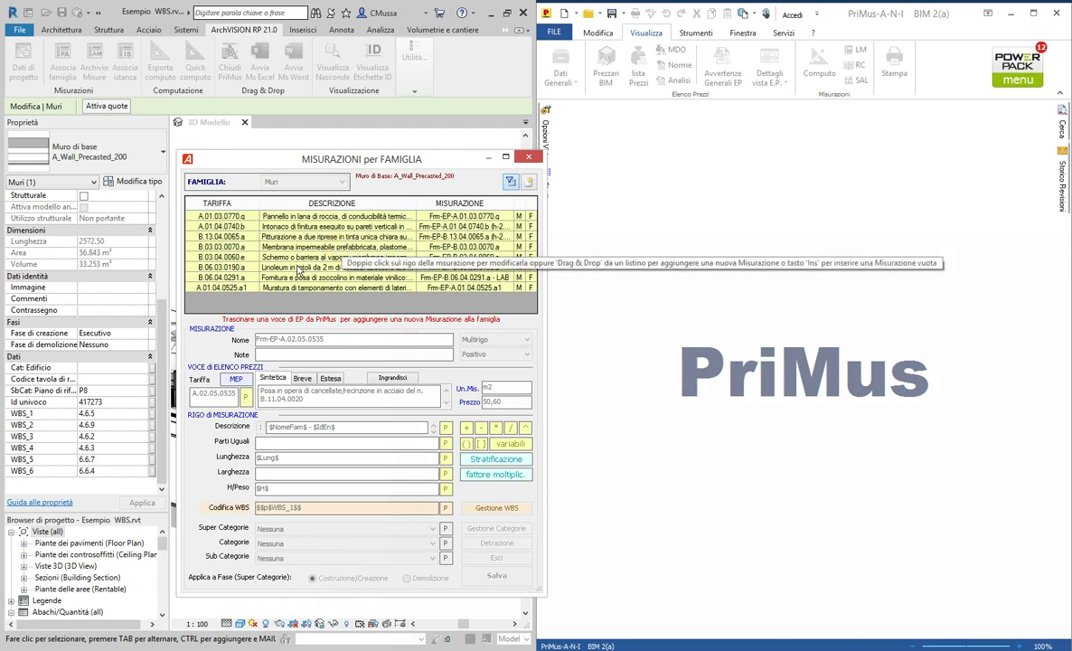
# Compare the wall measurement rows and open A.01.03.0770.g for editing.
pyautogui.click(285, 257)
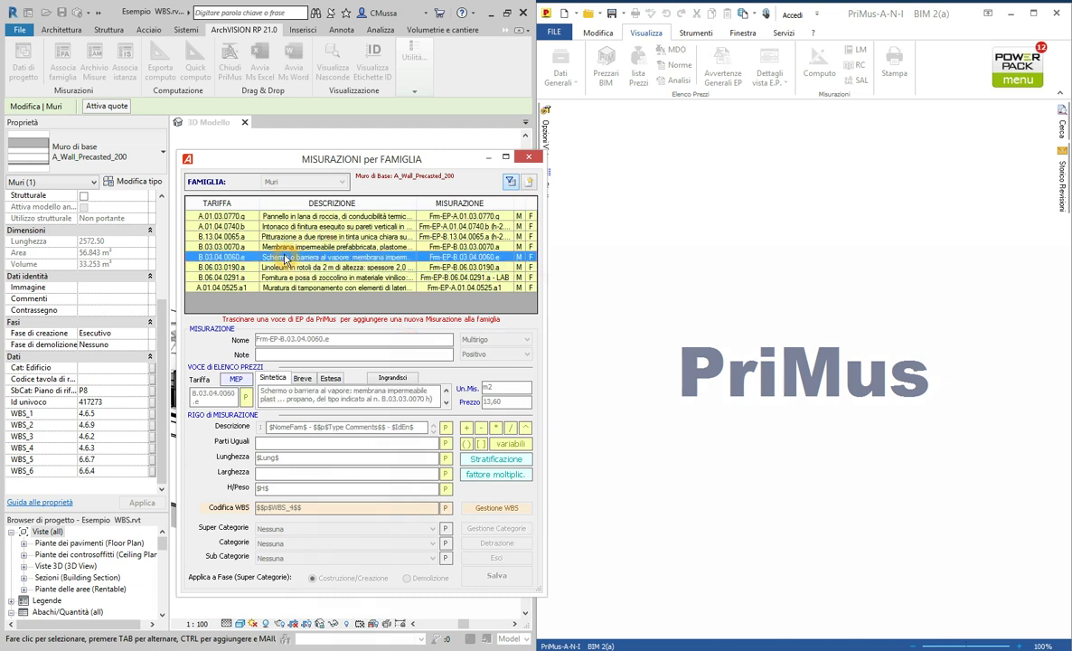
pyautogui.click(296, 509)
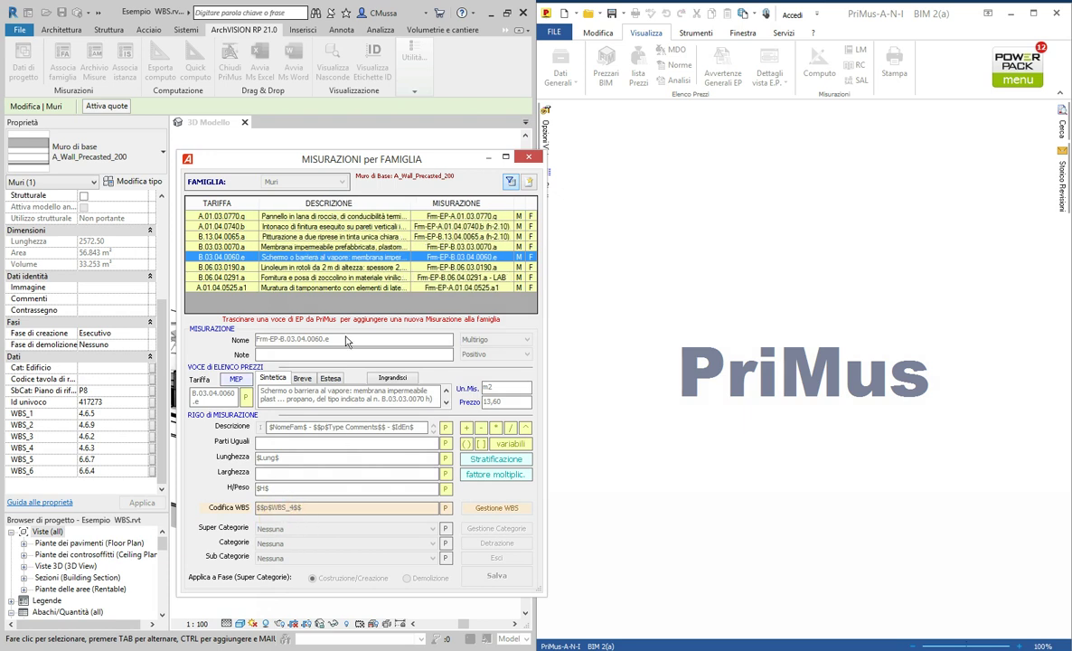
pyautogui.click(290, 218)
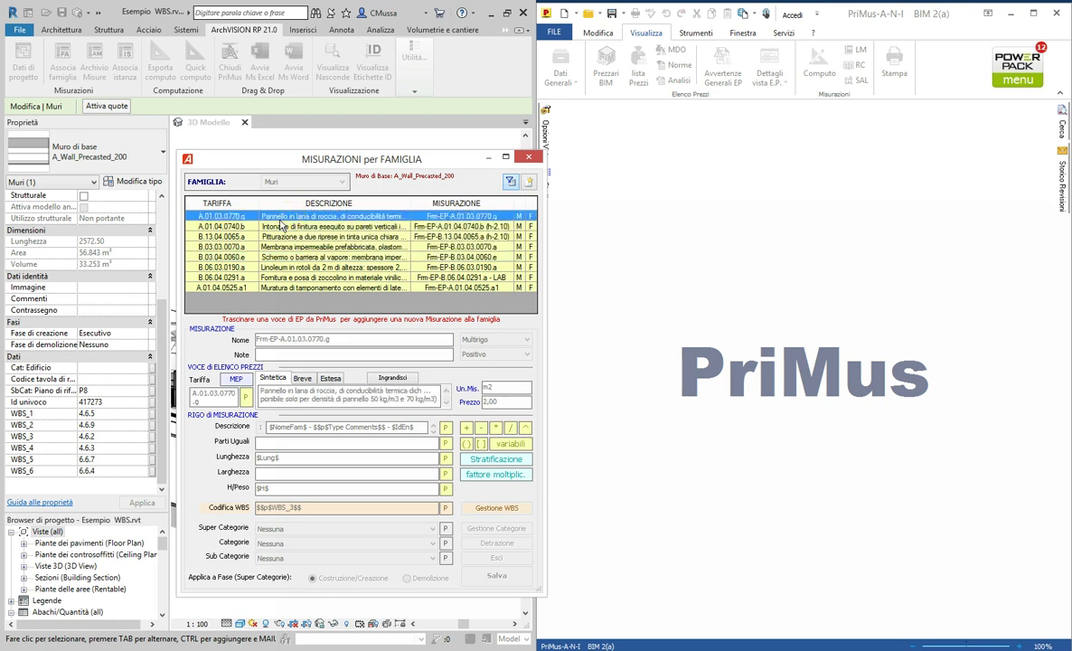
pyautogui.click(277, 227)
pyautogui.click(285, 217)
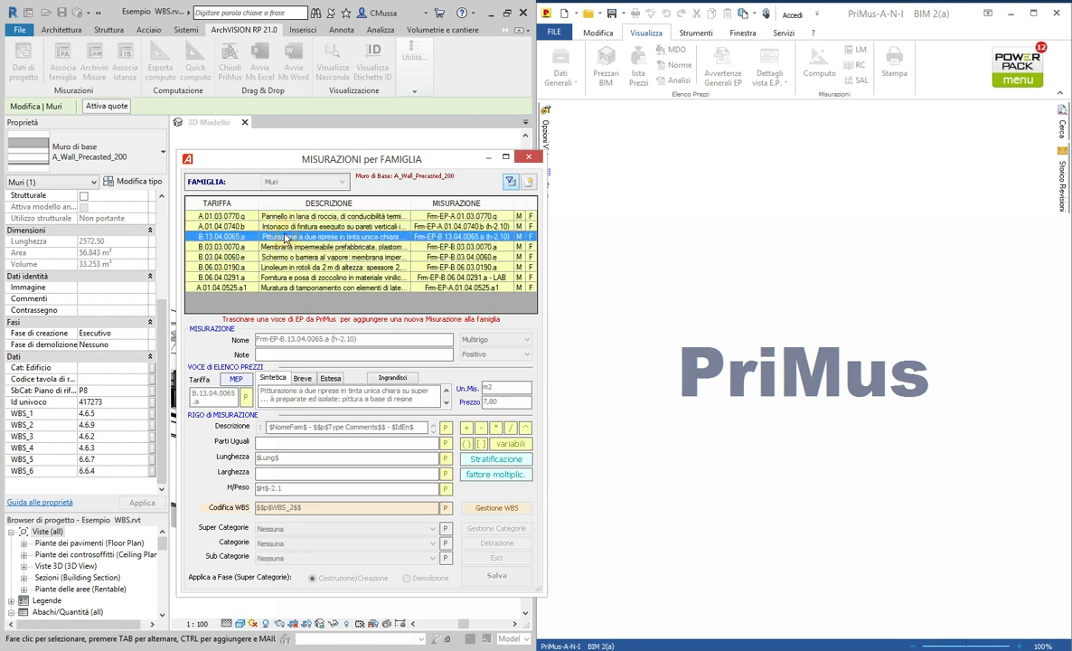
pyautogui.click(271, 226)
pyautogui.click(285, 218)
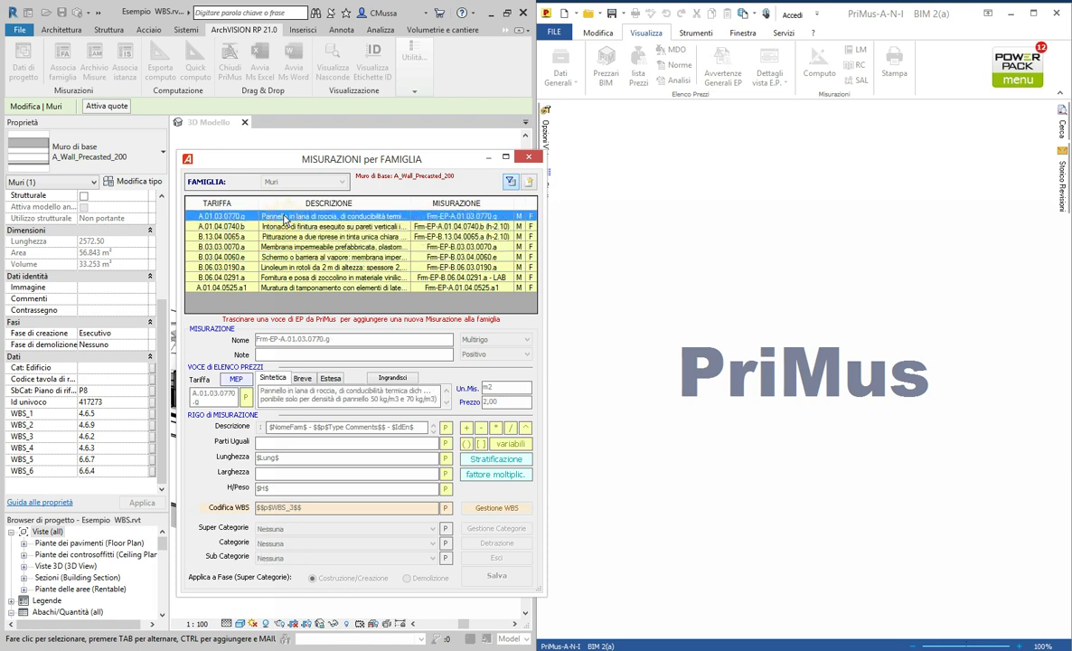
pyautogui.click(278, 268)
pyautogui.doubleClick(283, 217)
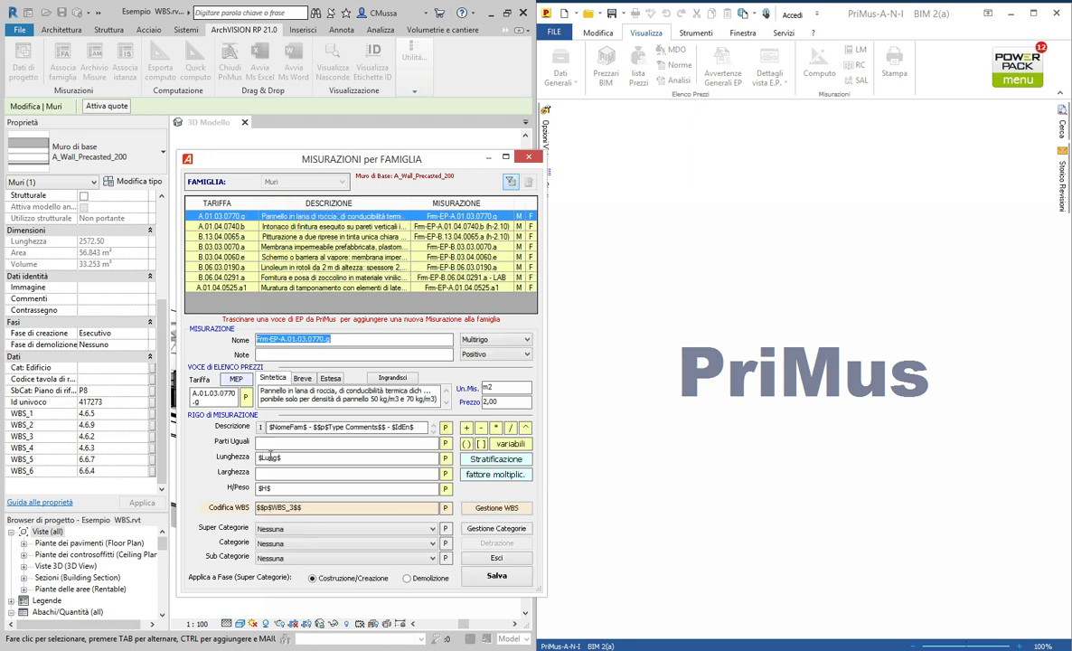
pyautogui.click(495, 509)
# Switch A.01.03.0770.g to WBS management, confirming both prompts, and open the WBS structure window.
pyautogui.click(494, 513)
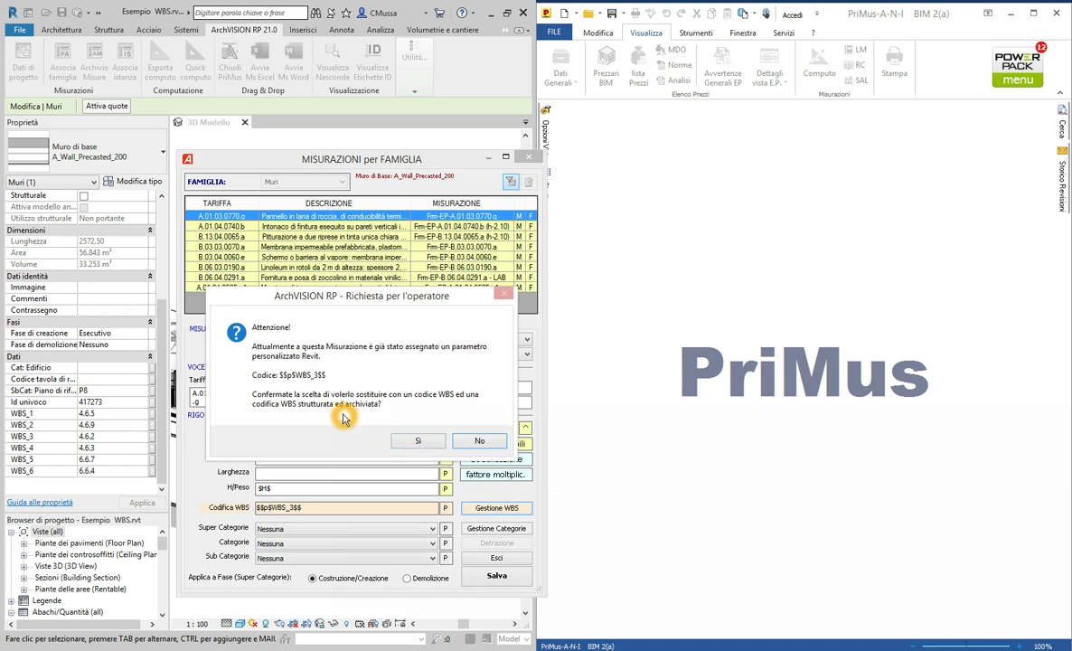
pyautogui.click(415, 442)
pyautogui.click(421, 490)
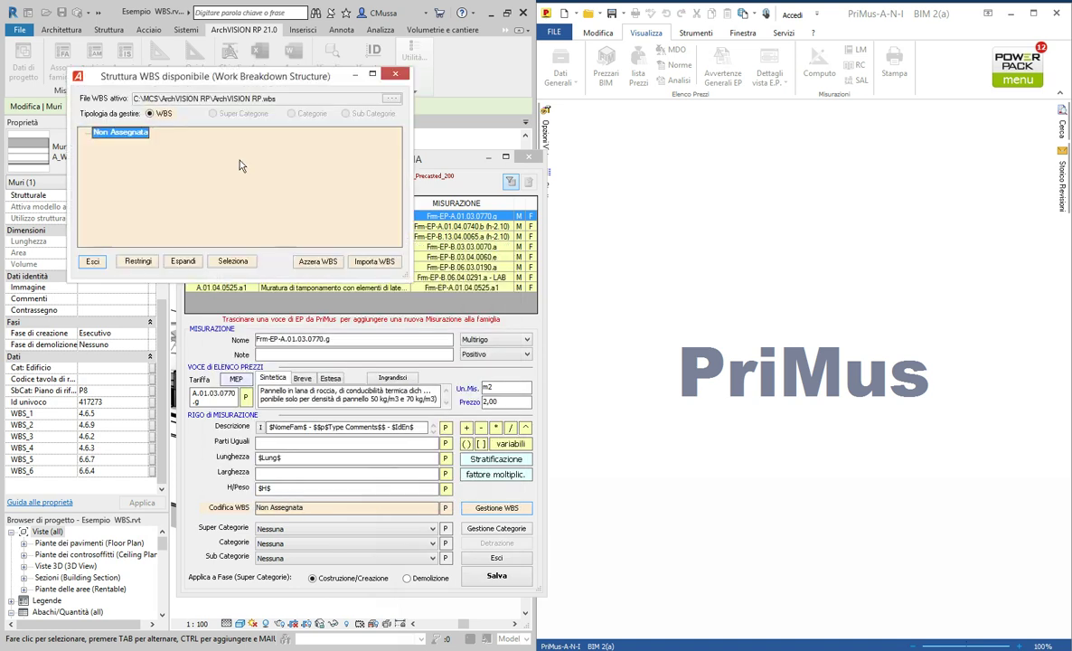
pyautogui.click(193, 181)
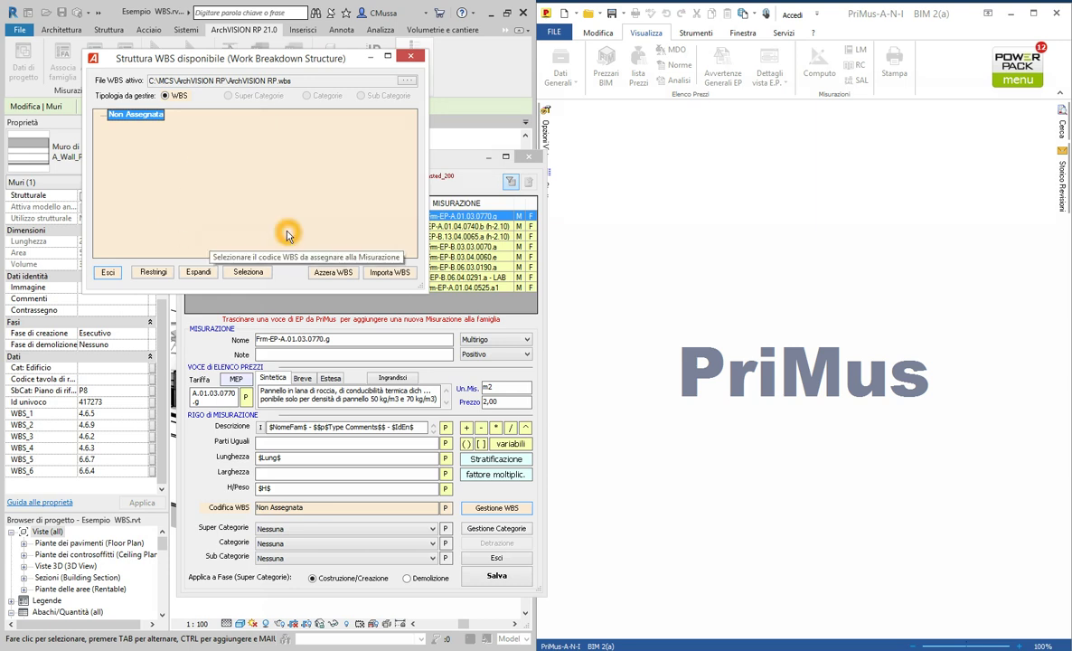
pyautogui.click(381, 274)
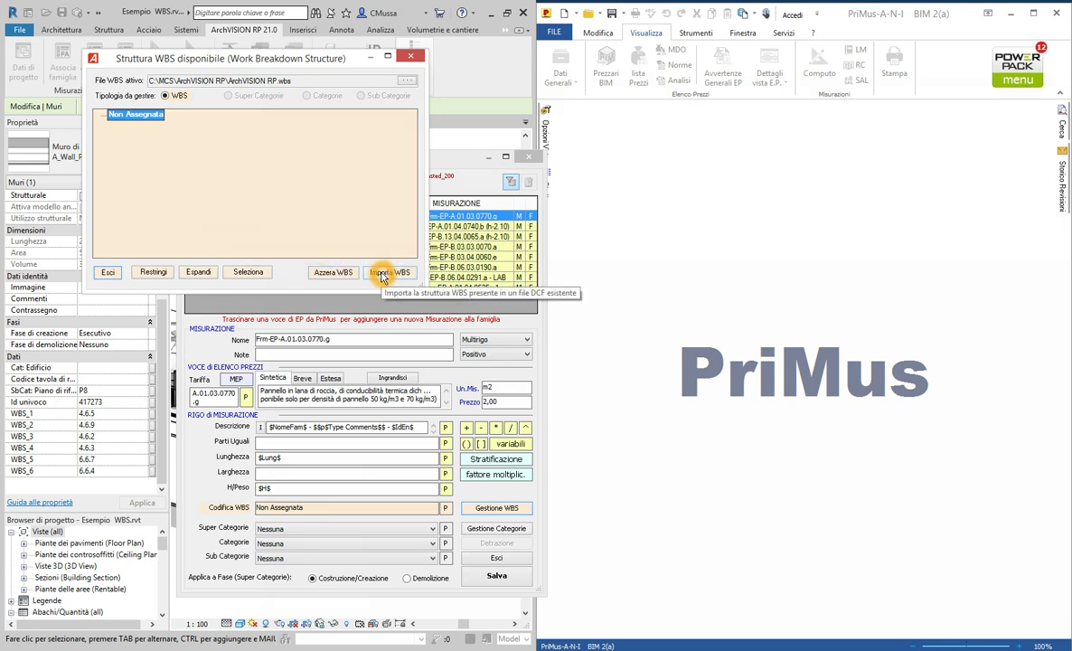
# Import the 534-item WBS from Struttura WBS.DCF and show it fully expanded in an enlarged window.
pyautogui.click(381, 274)
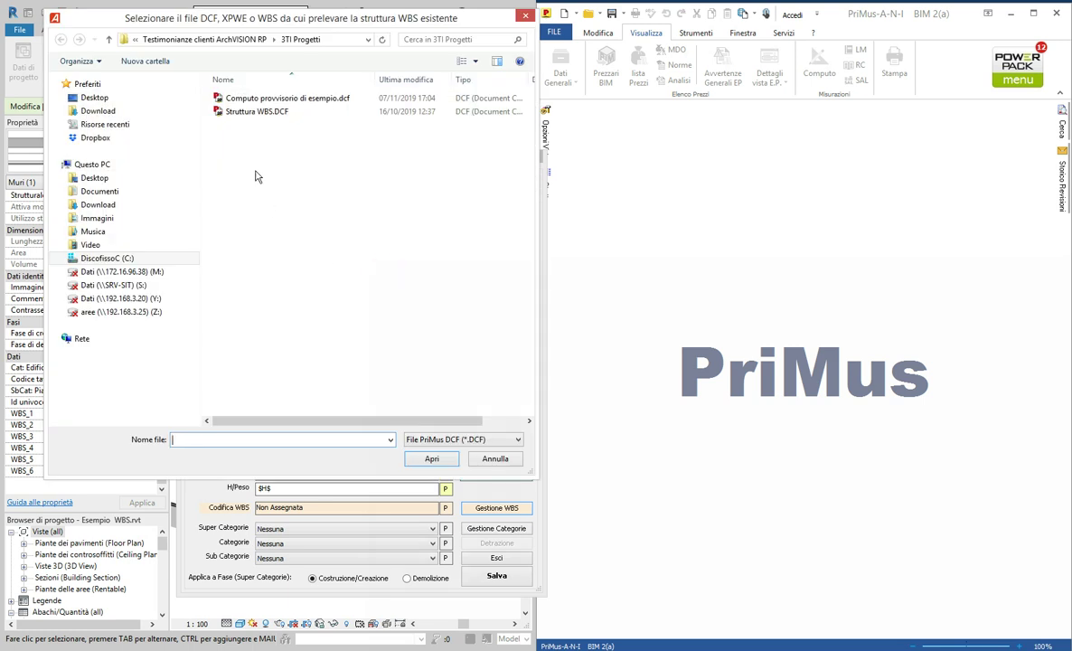
pyautogui.click(238, 111)
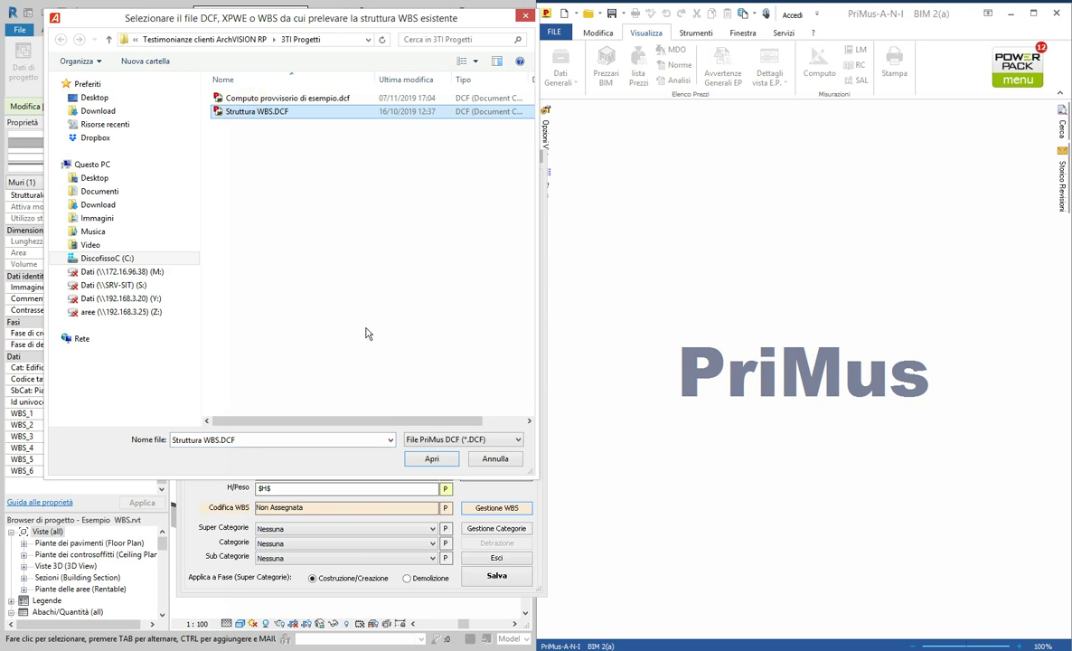
pyautogui.click(432, 460)
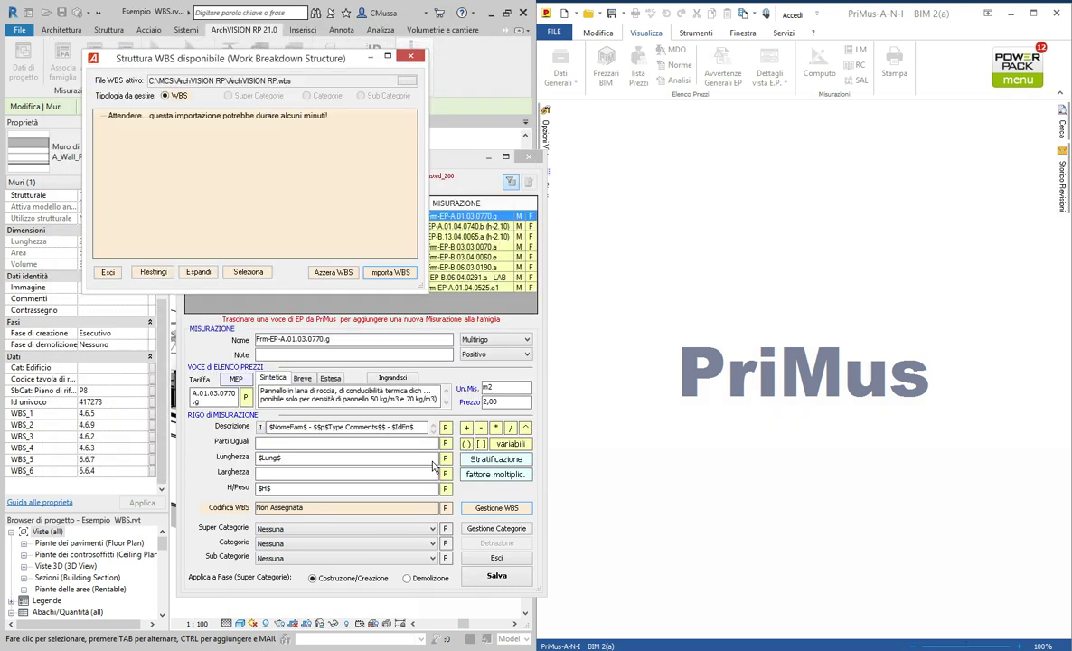
pyautogui.click(224, 155)
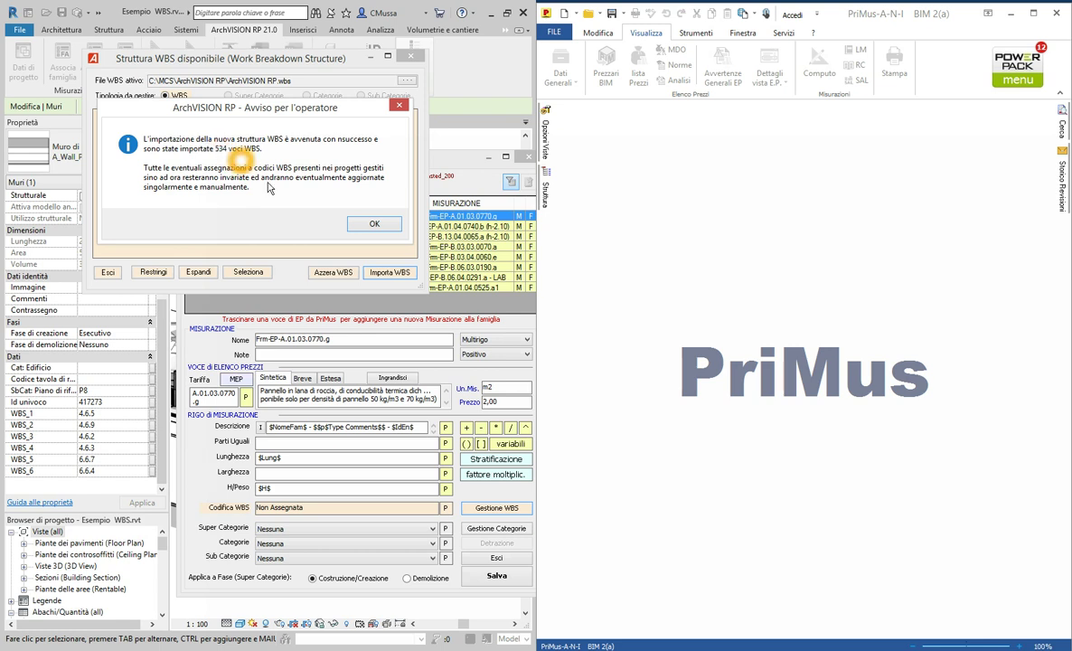
pyautogui.click(354, 226)
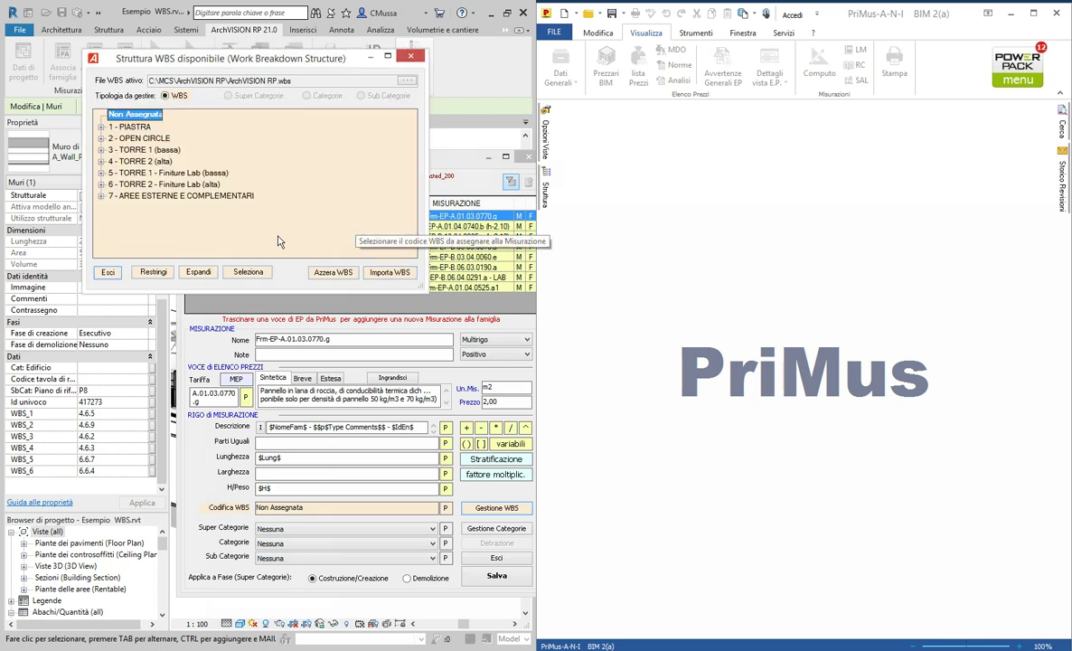
pyautogui.click(198, 271)
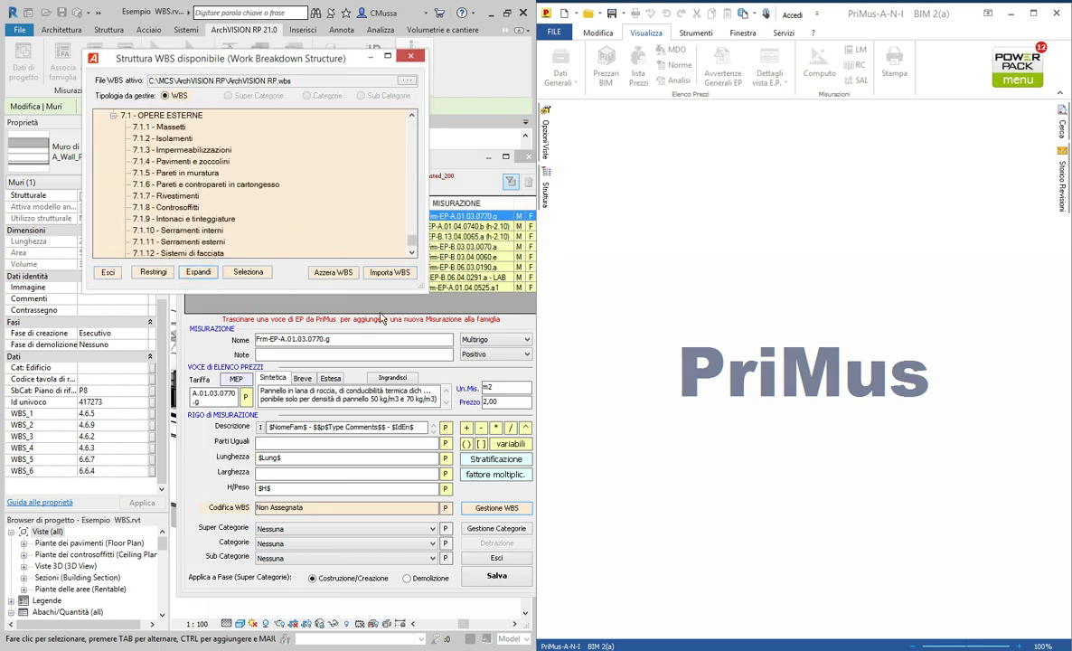
pyautogui.moveTo(433, 289); pyautogui.dragTo(457, 601)
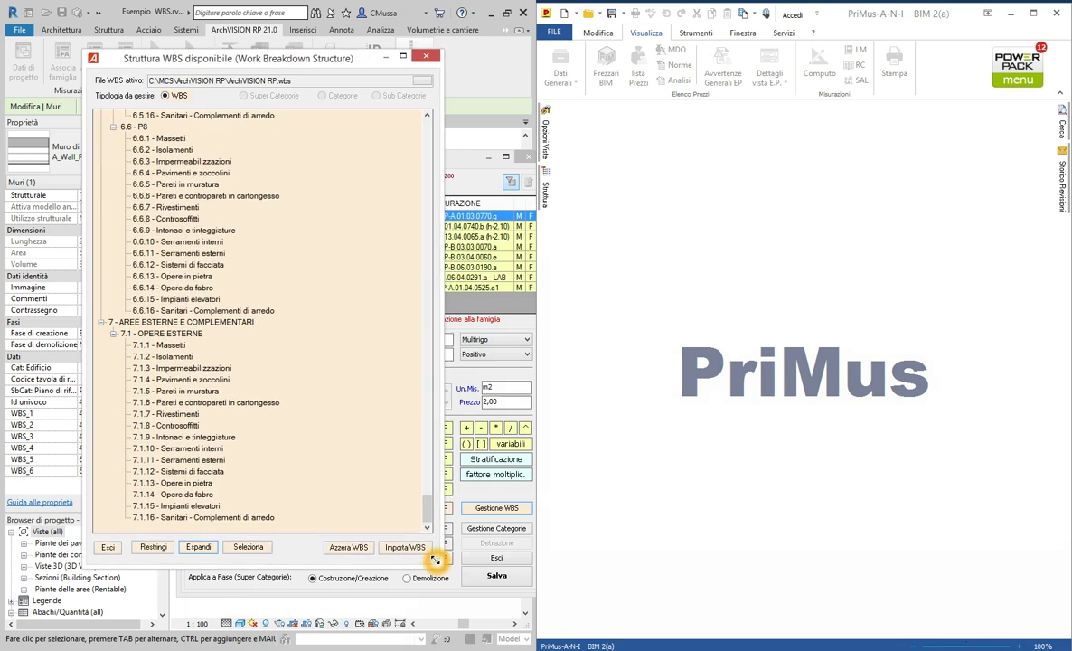
pyautogui.moveTo(445, 546); pyautogui.dragTo(410, 136)
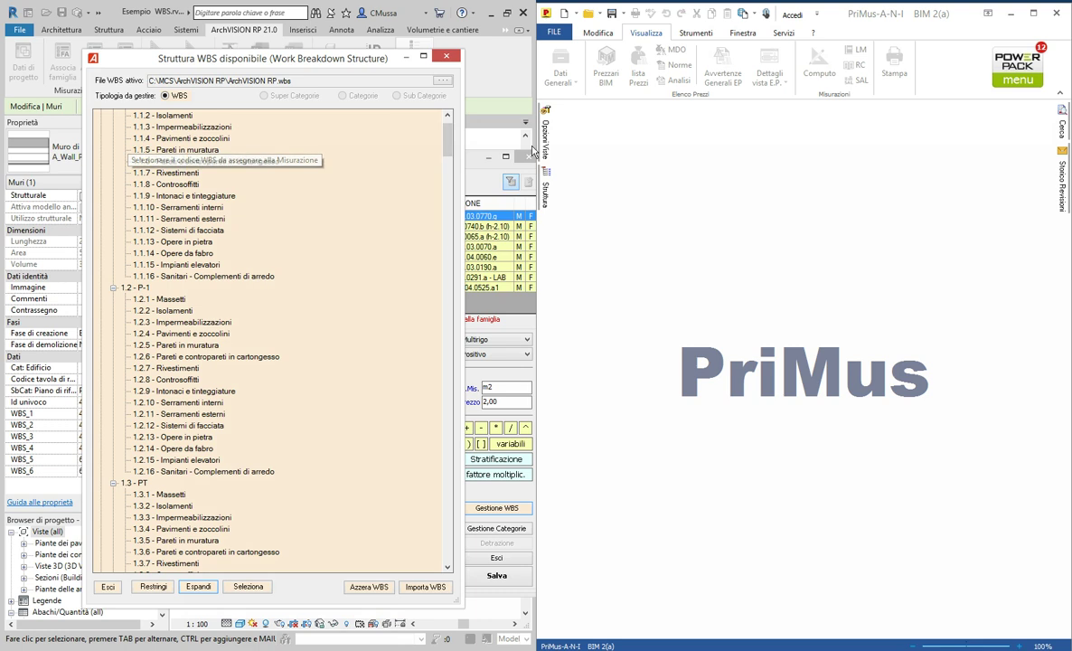
pyautogui.click(589, 14)
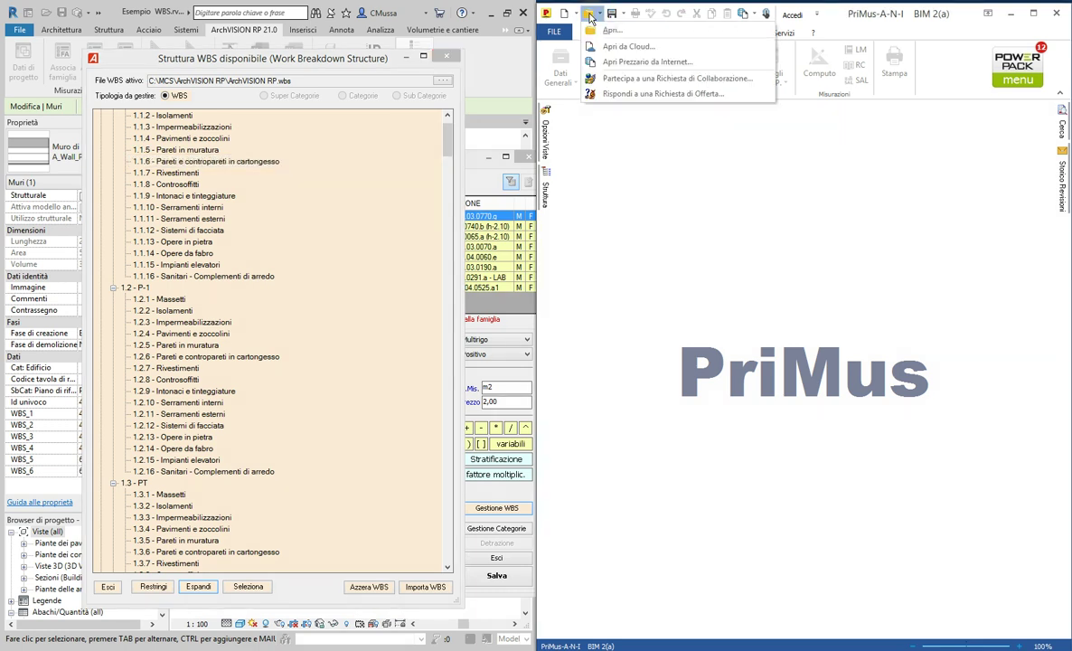
pyautogui.click(608, 35)
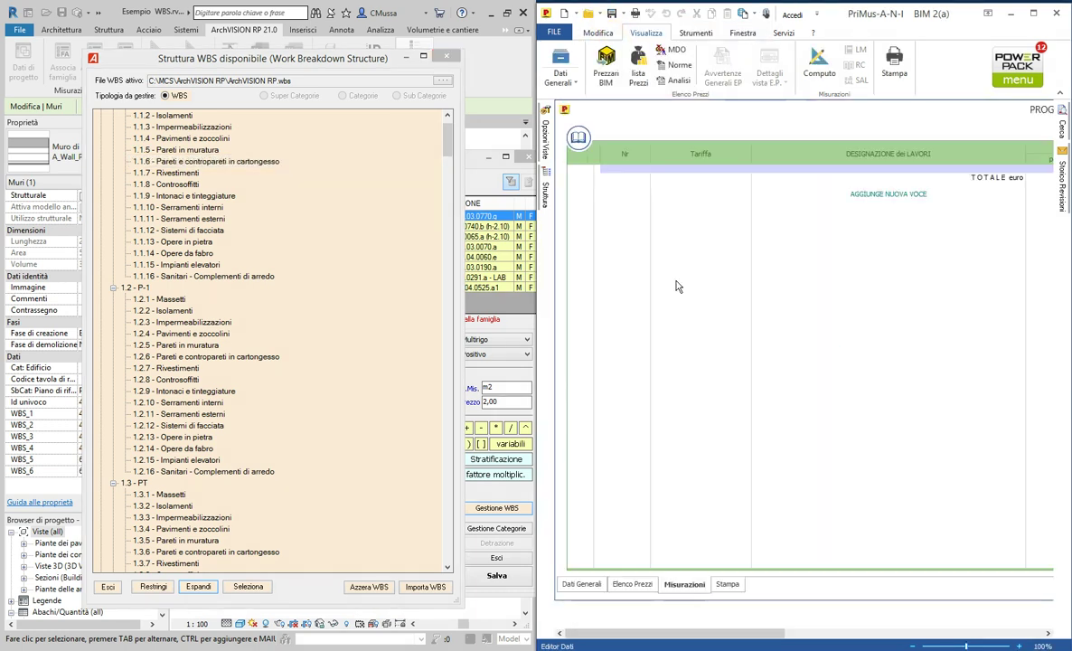
pyautogui.click(580, 583)
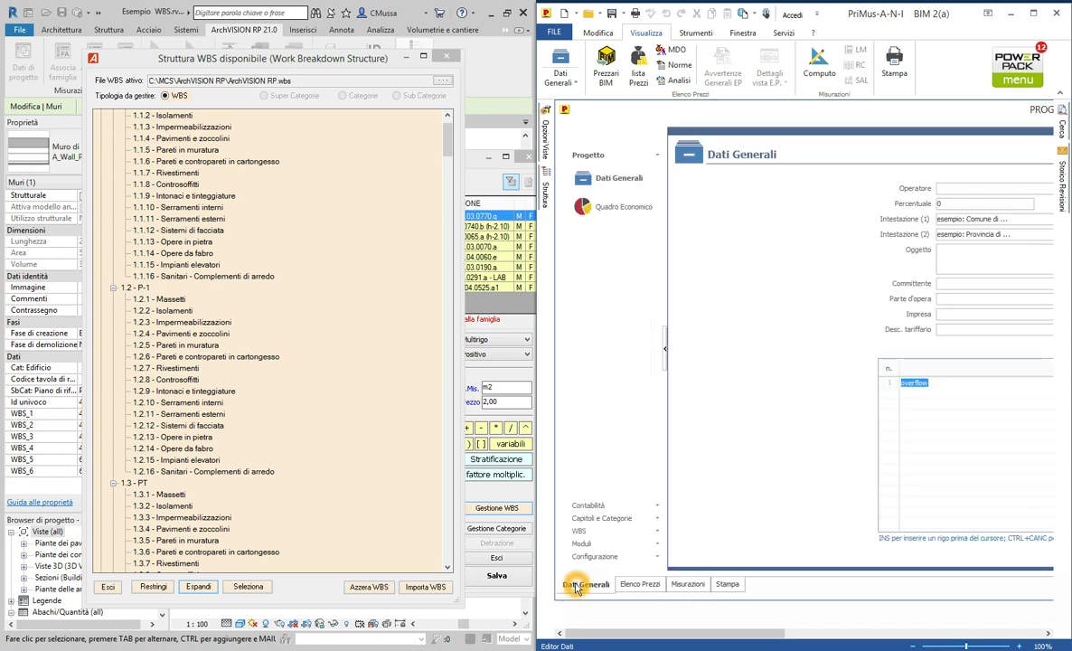
pyautogui.click(579, 531)
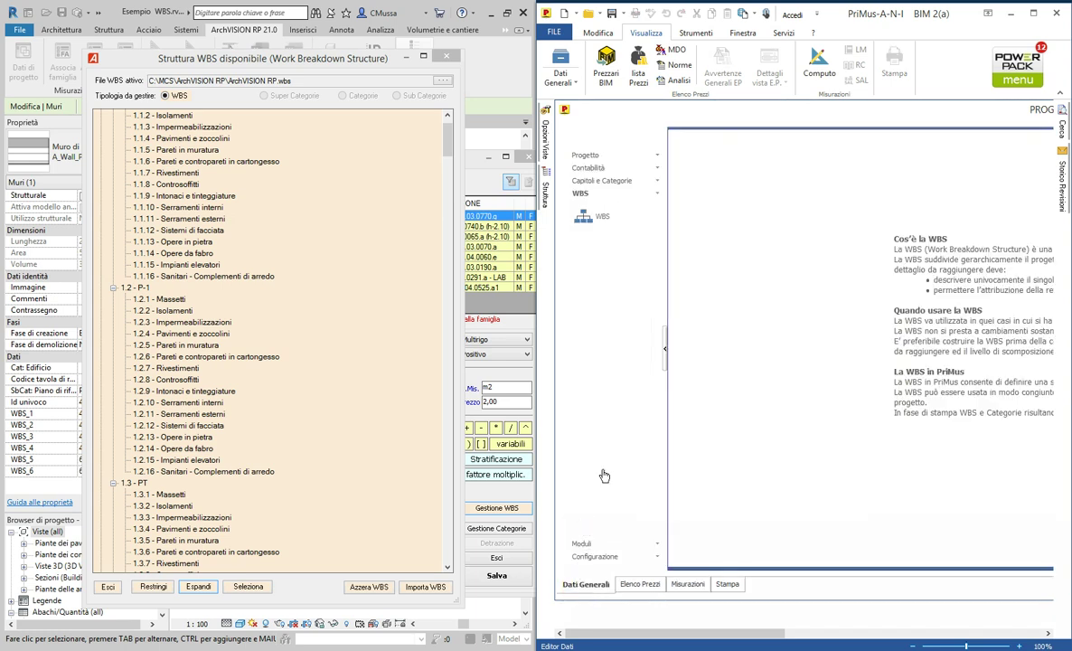
pyautogui.click(588, 220)
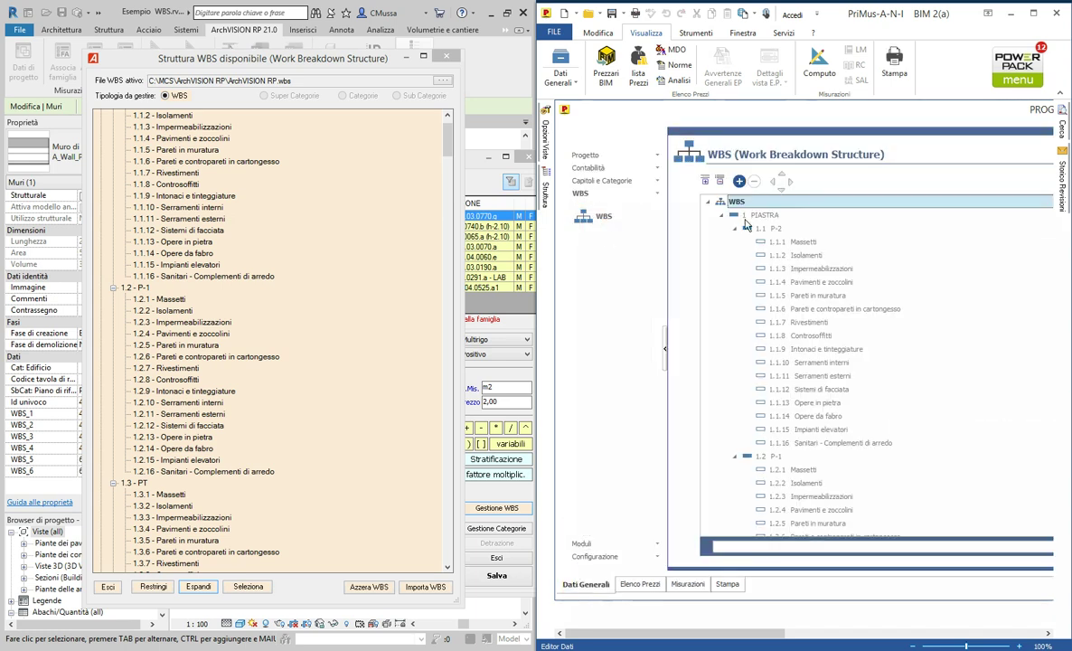
pyautogui.scroll(2, 415, 122)
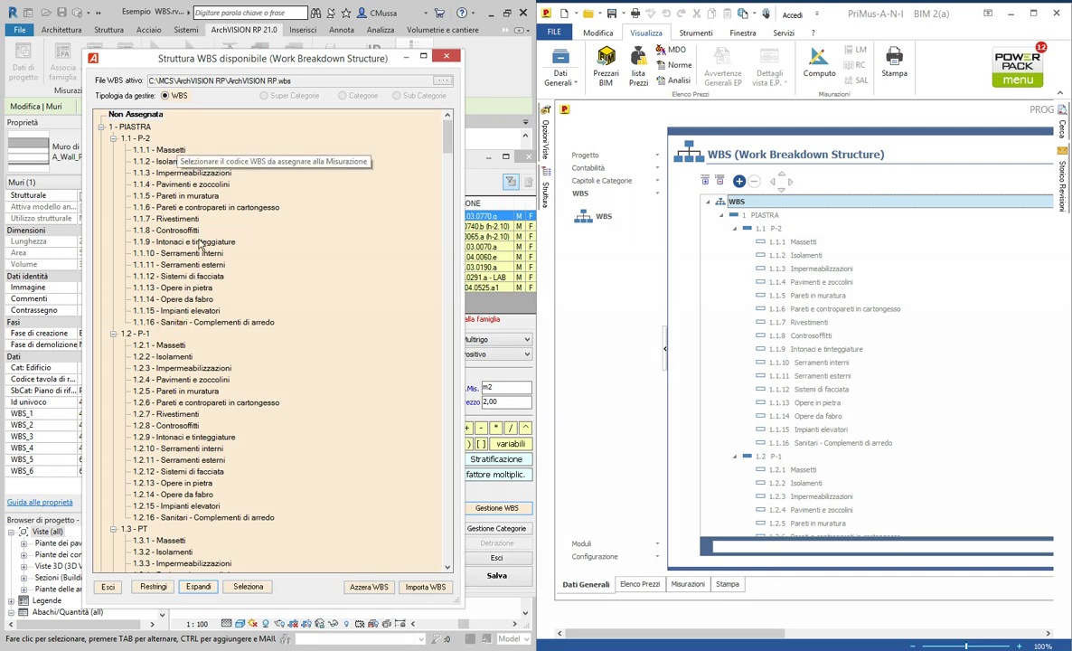
pyautogui.click(144, 127)
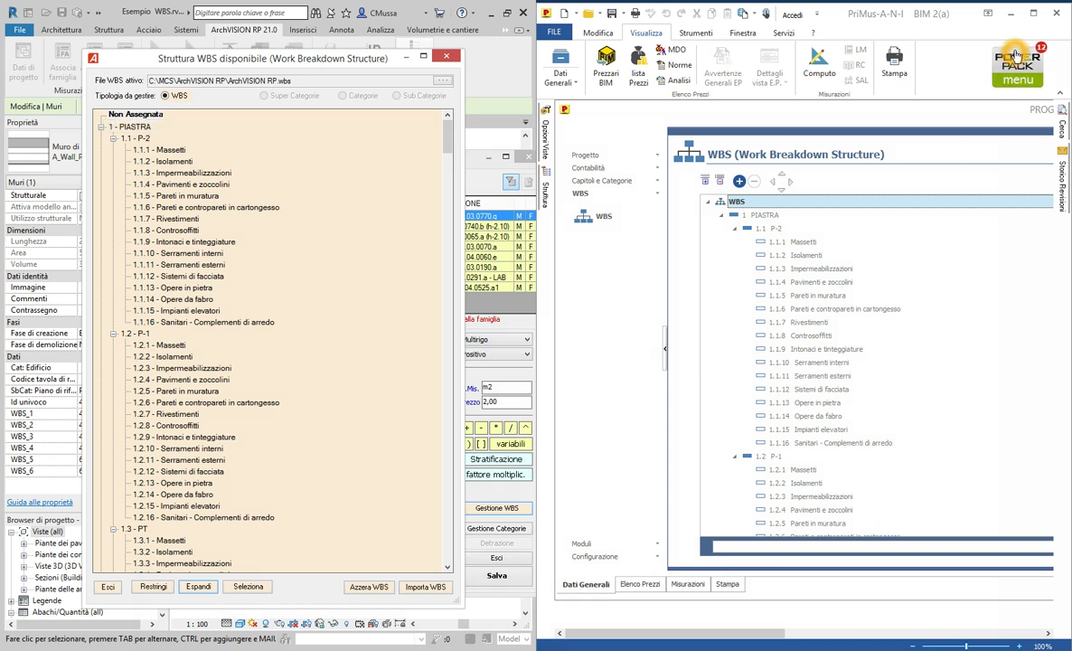
pyautogui.doubleClick(898, 109)
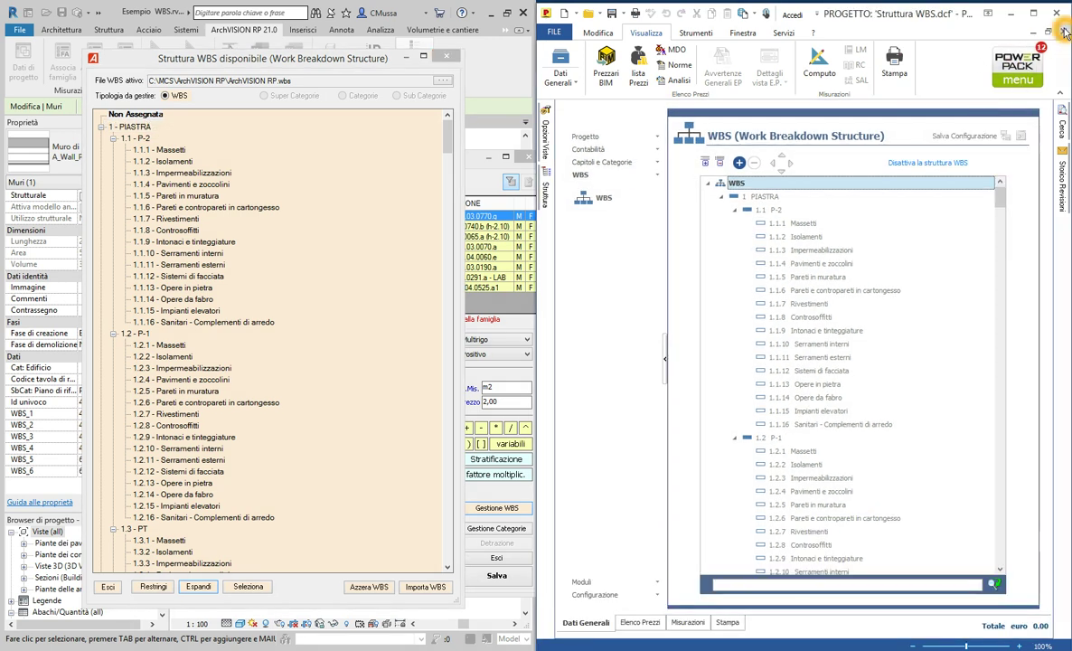
pyautogui.click(1064, 32)
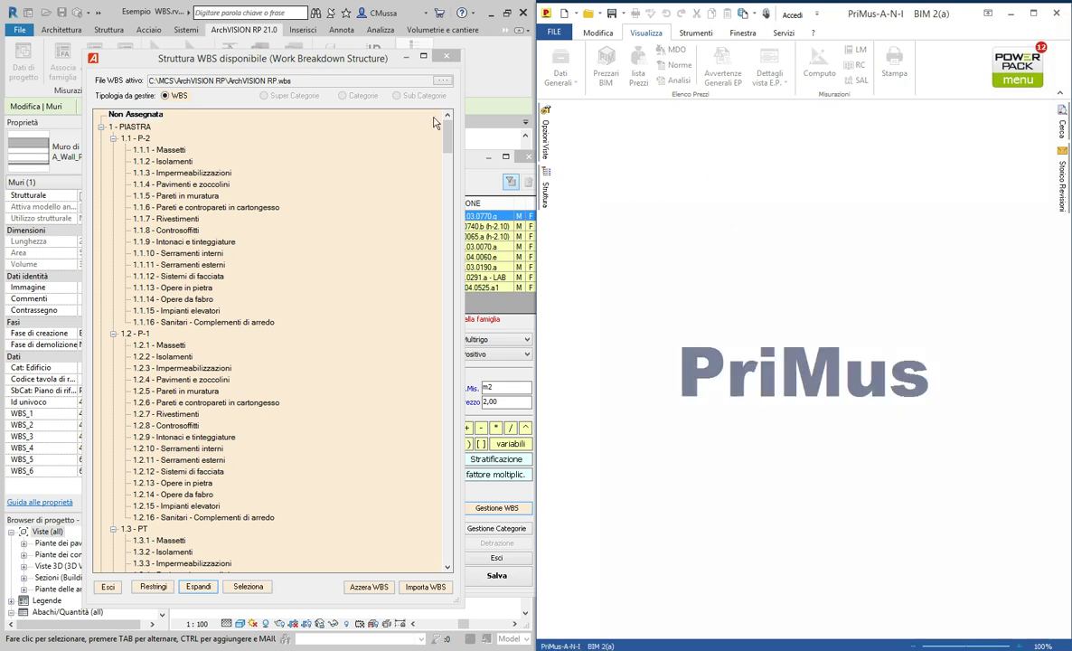
# Move the WBS window aside and browse items such as 1.1.6 Pareti e contropareti in cartongesso.
pyautogui.moveTo(339, 59); pyautogui.dragTo(355, 47)
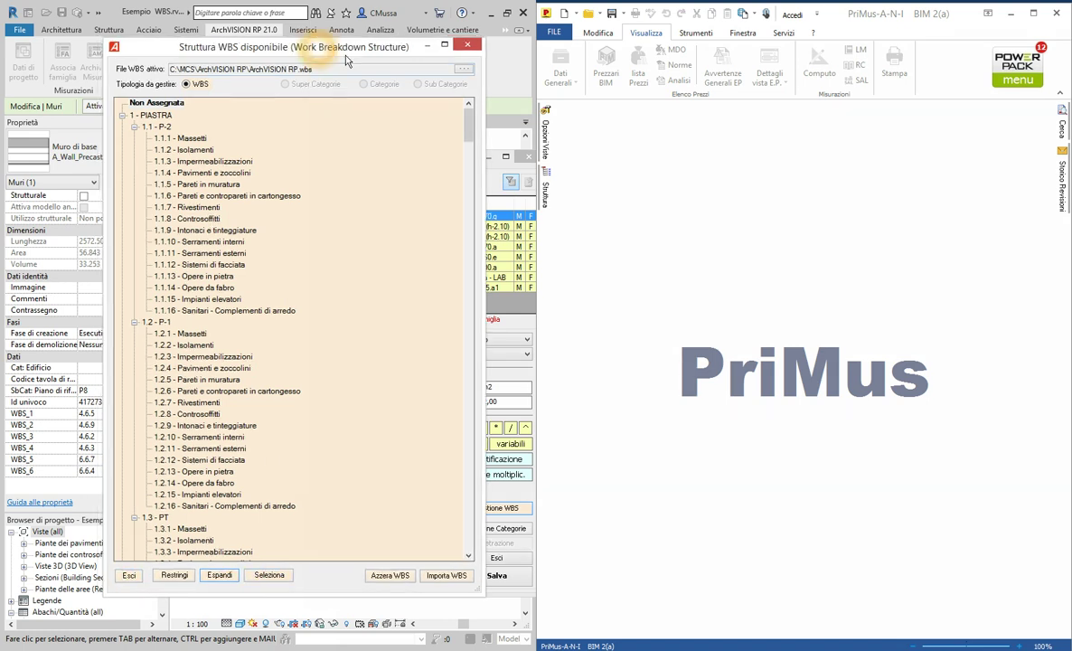
pyautogui.moveTo(317, 51); pyautogui.dragTo(649, 30)
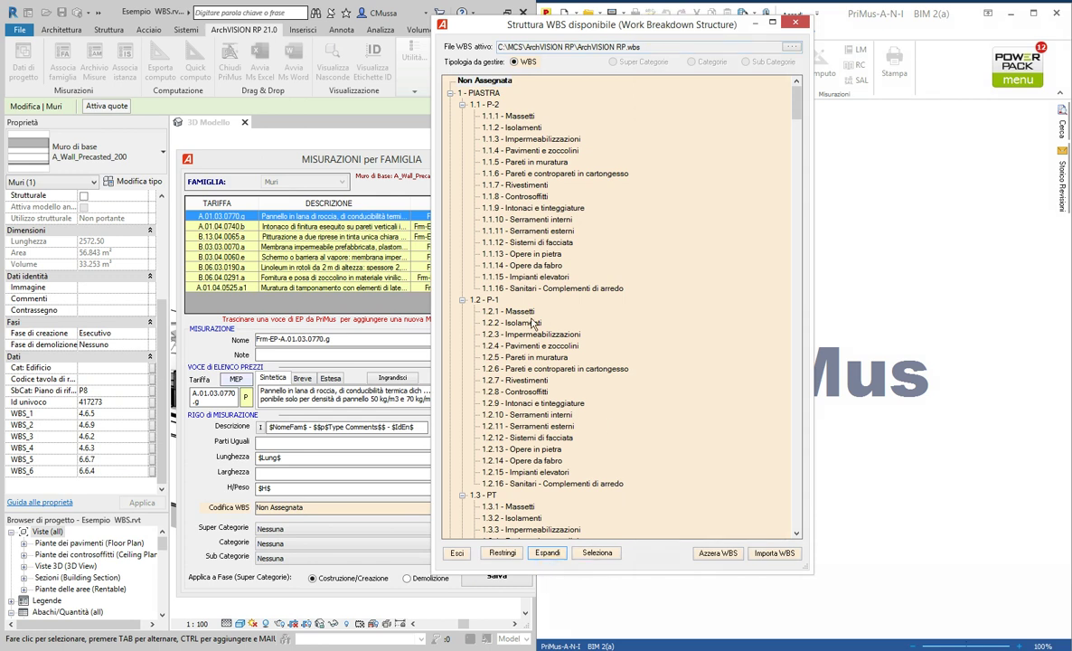
pyautogui.click(508, 173)
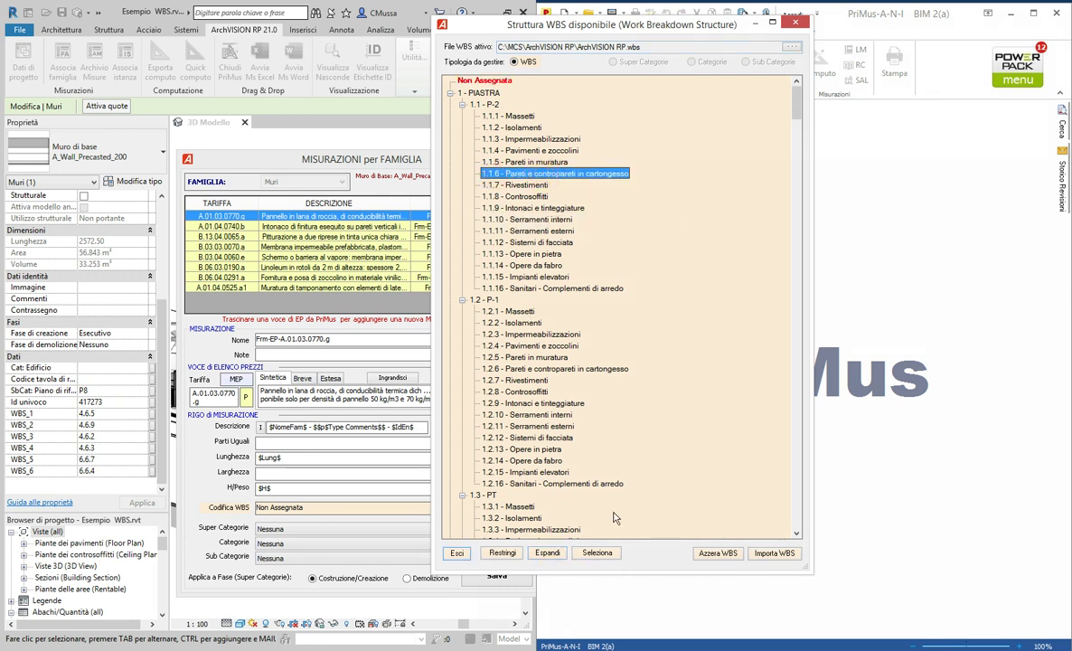
pyautogui.click(280, 504)
pyautogui.click(520, 174)
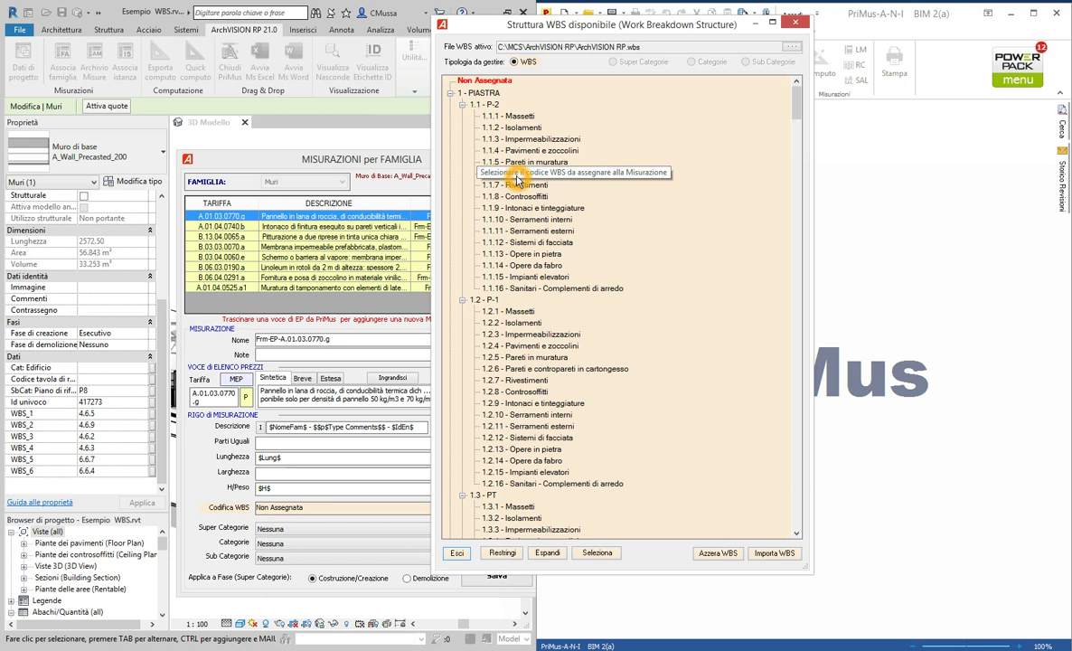
pyautogui.click(501, 180)
# Pick 1.1.3 - Impermeabilizzazioni and assign it to measurement A.01.03.0770.g.
pyautogui.click(41, 404)
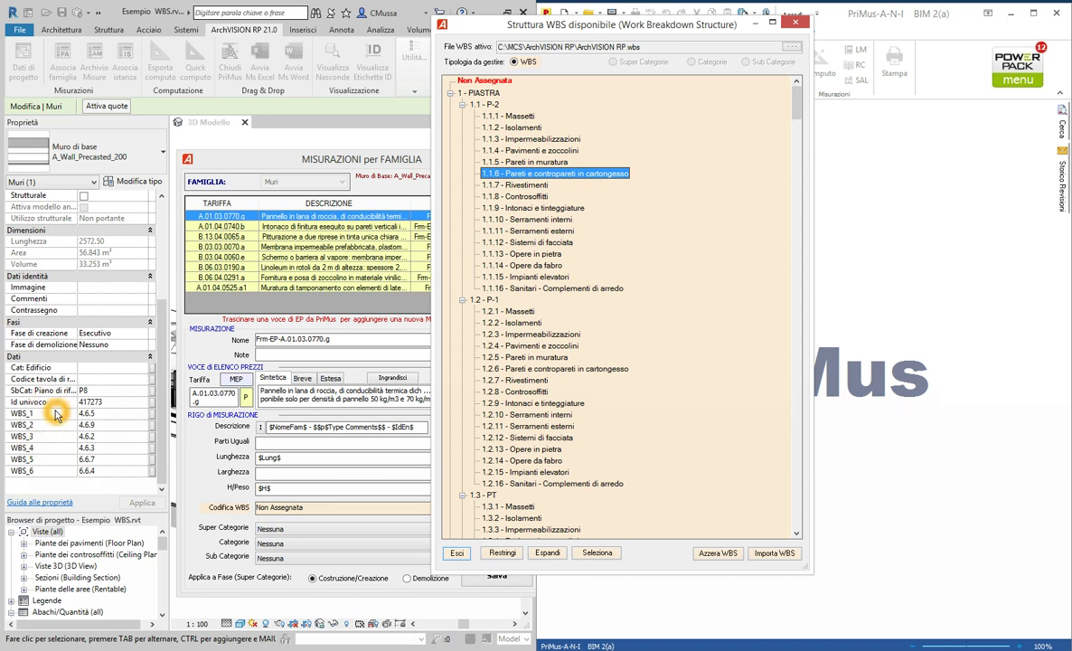
pyautogui.click(522, 239)
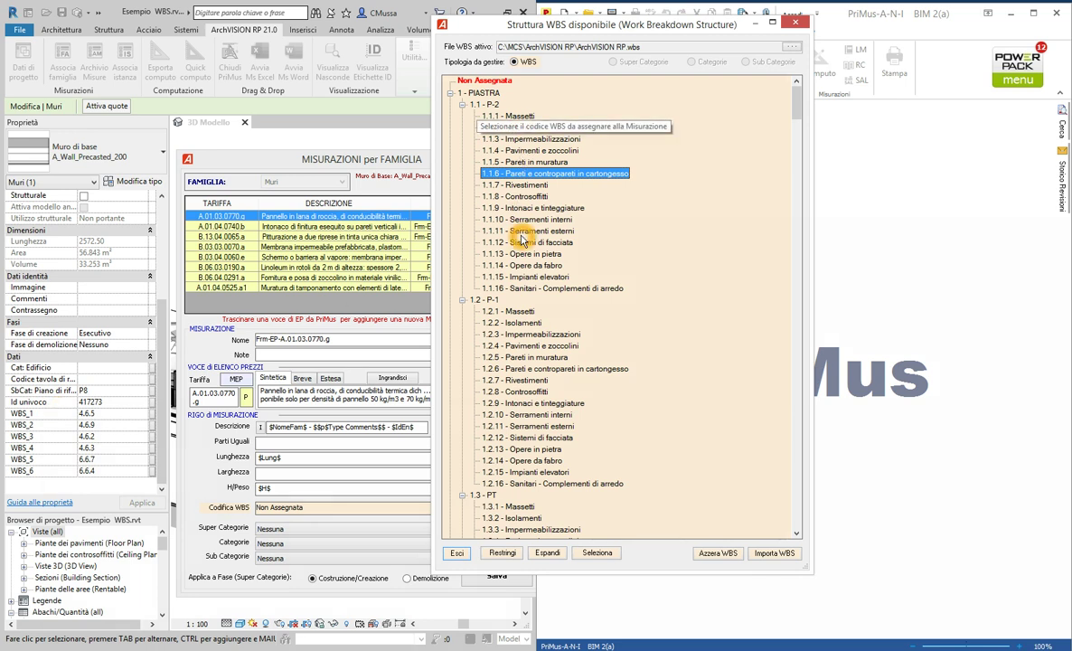
pyautogui.click(525, 232)
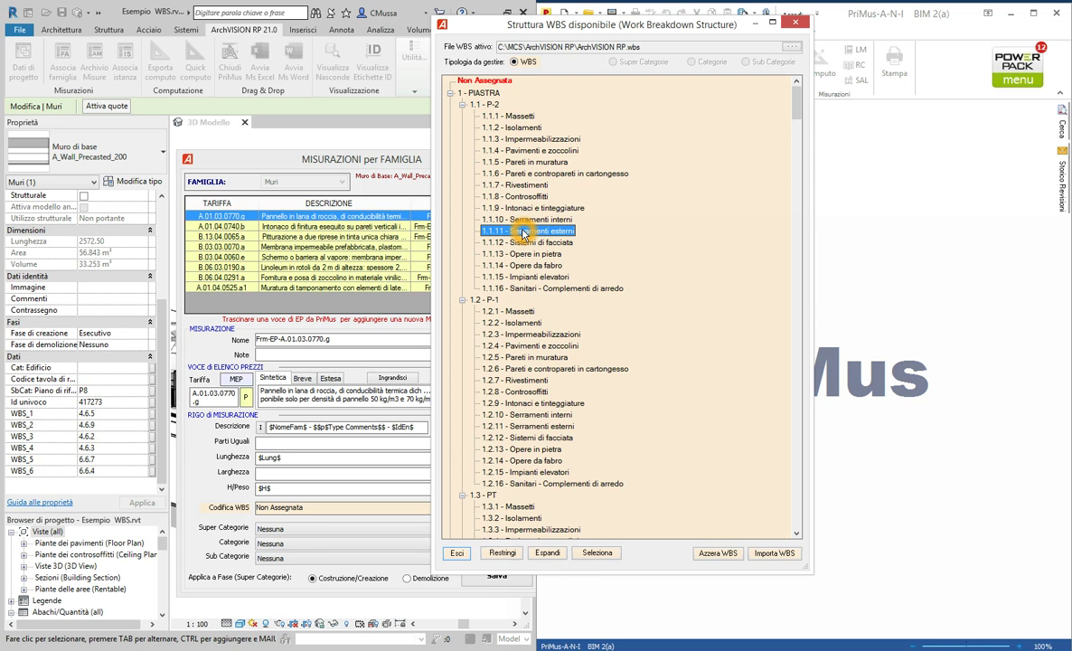
pyautogui.click(513, 154)
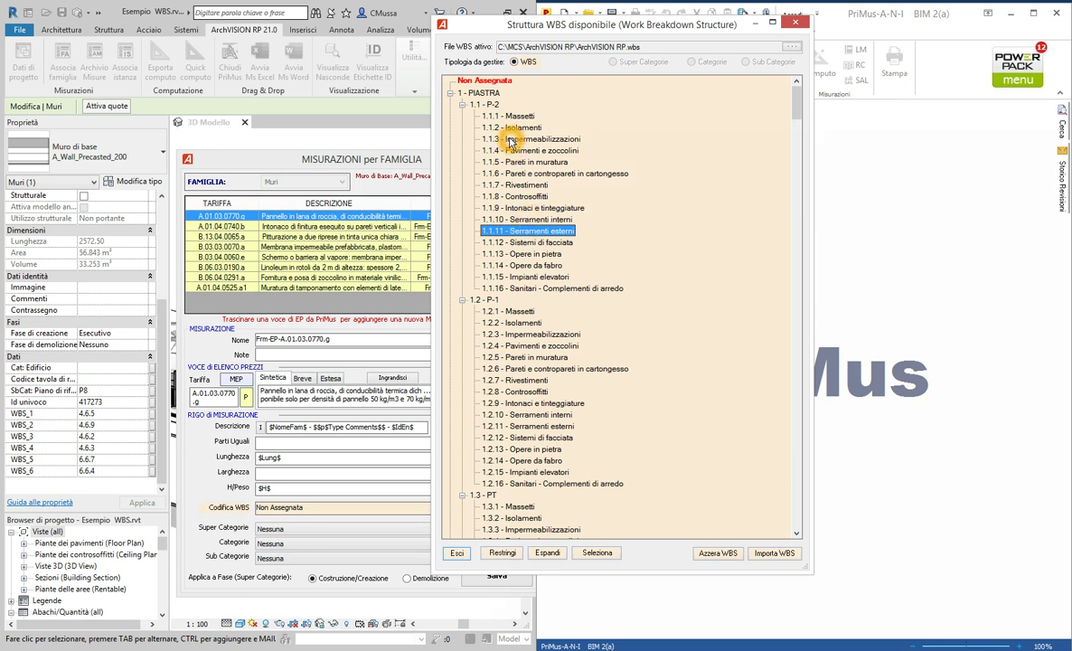
pyautogui.click(509, 139)
pyautogui.click(583, 553)
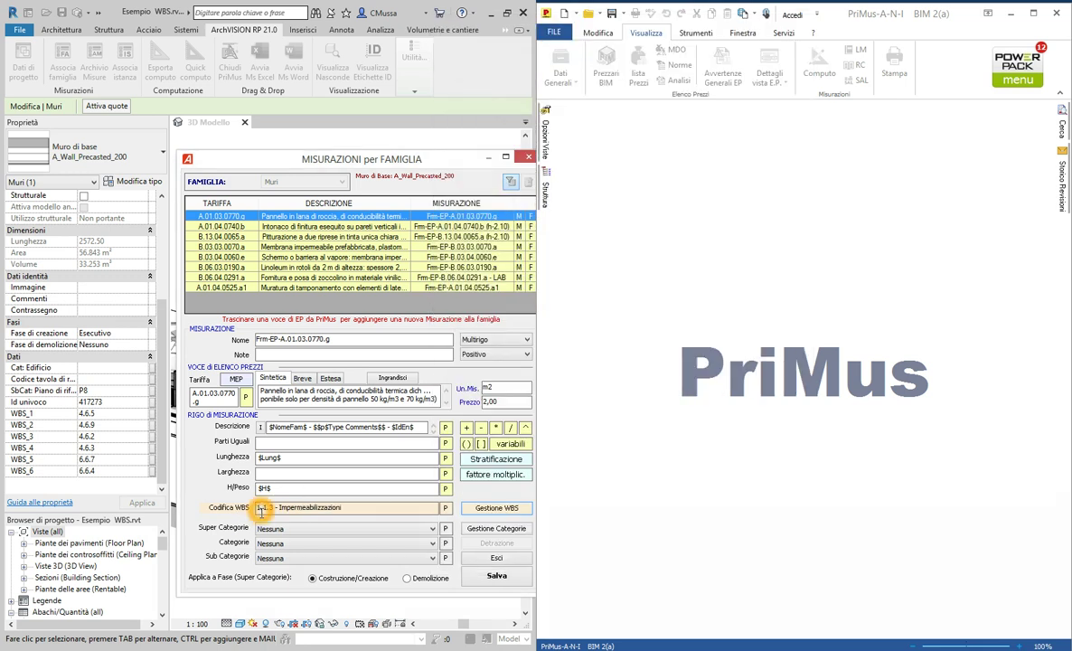
# Save the WBS change to the current measurement and finish editing it.
pyautogui.click(275, 217)
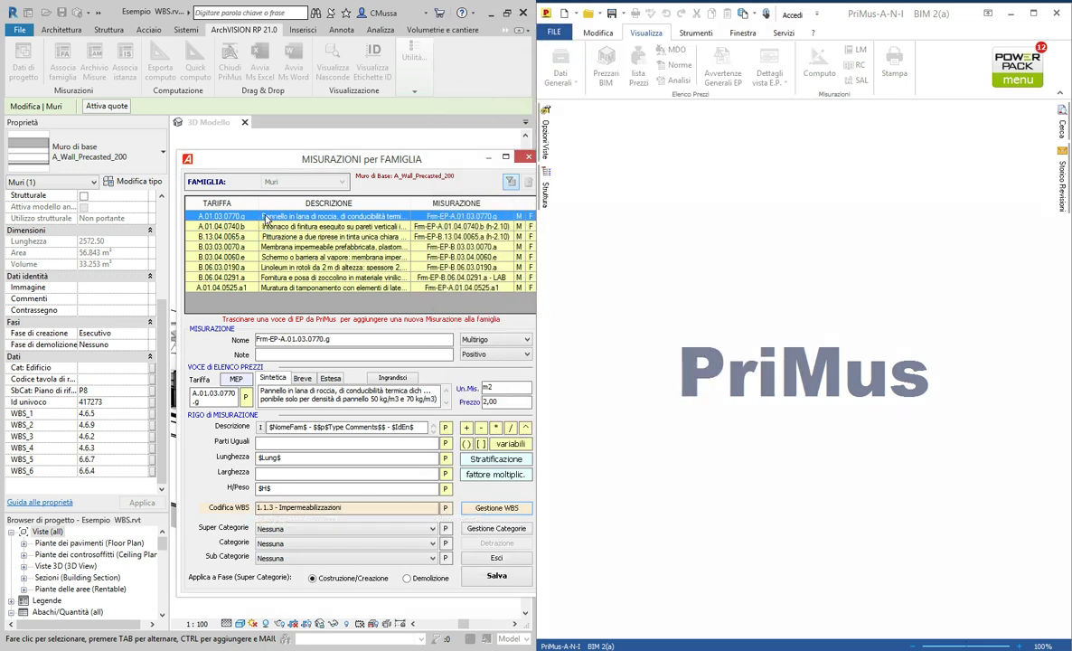
pyautogui.click(261, 507)
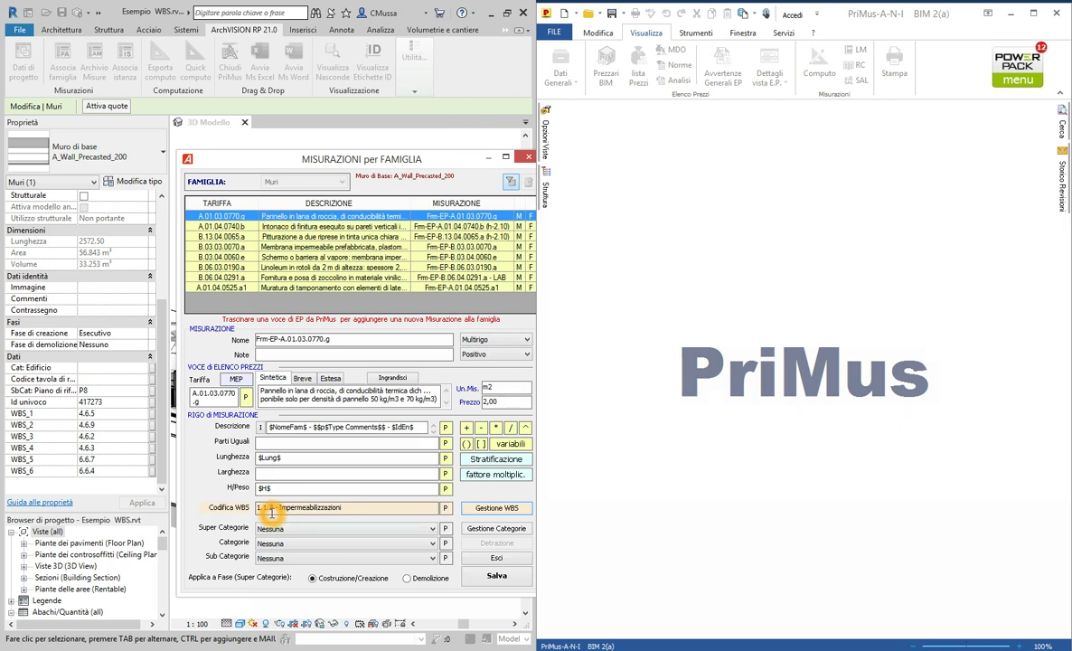
pyautogui.click(359, 507)
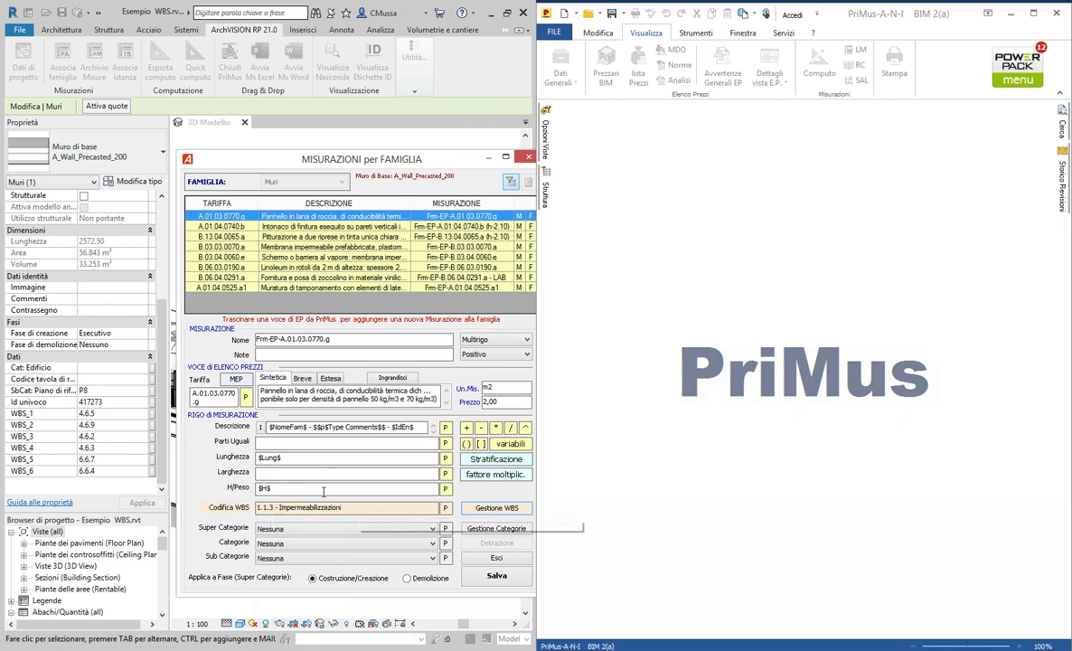
pyautogui.click(493, 573)
pyautogui.click(497, 560)
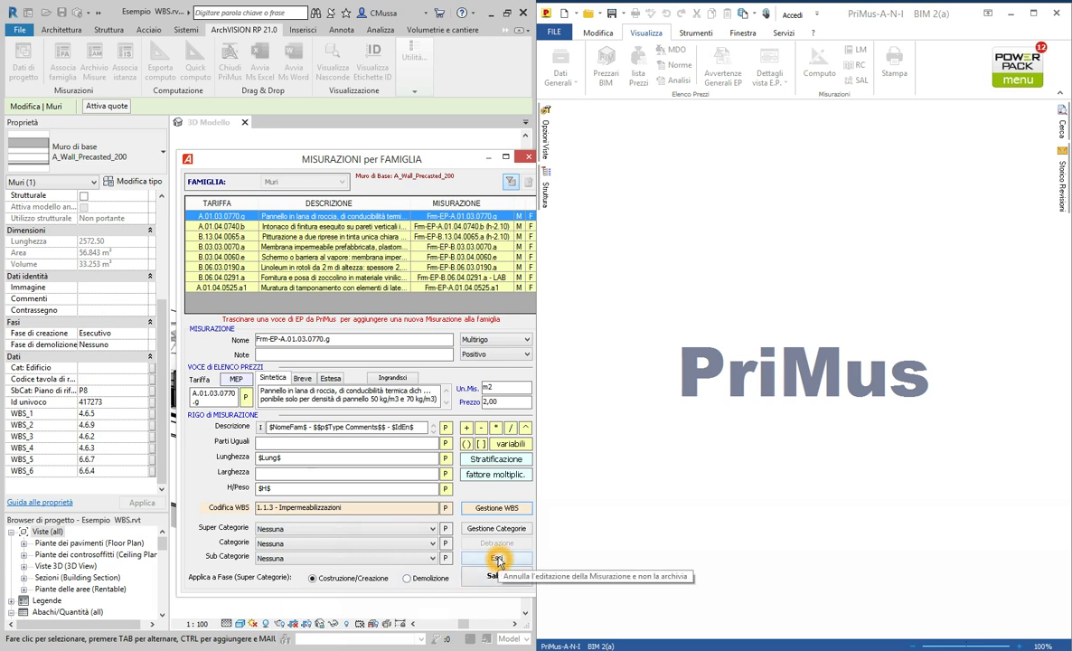
# Browse the family measurements list from A.01.04.0740.b down to B.03.04.0060.e.
pyautogui.click(274, 226)
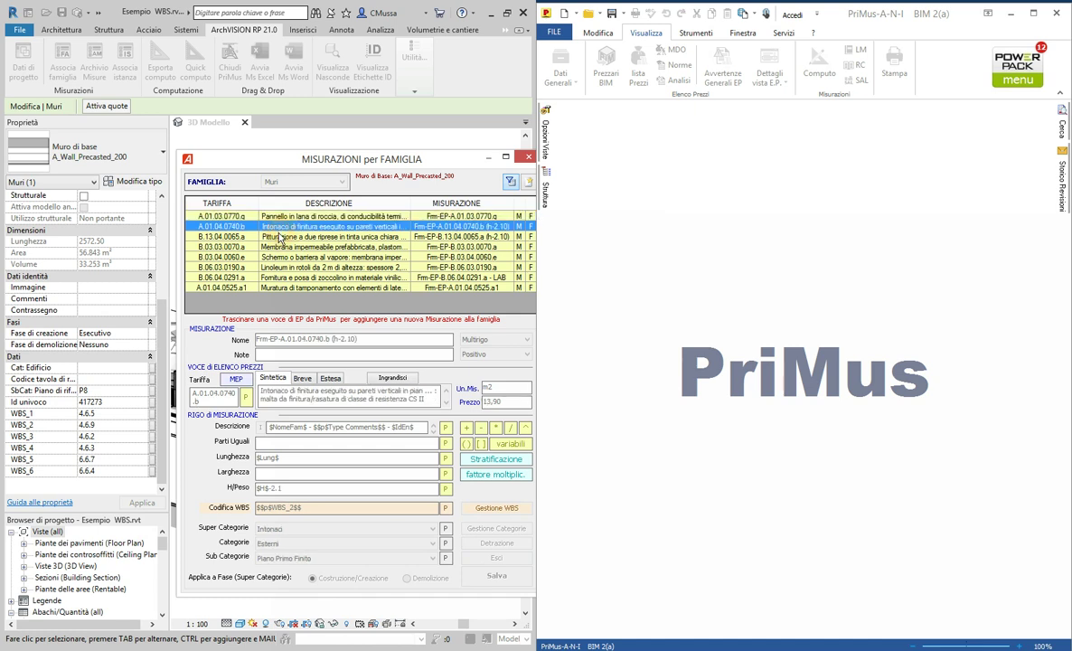
pyautogui.click(258, 236)
pyautogui.click(258, 247)
pyautogui.click(258, 256)
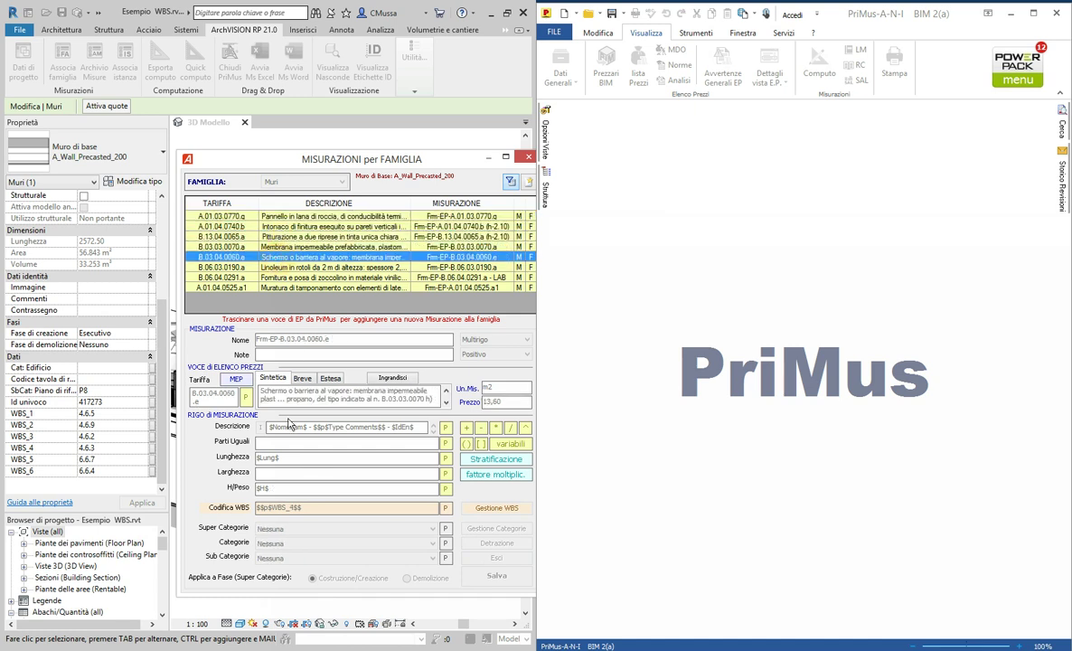
pyautogui.click(29, 419)
pyautogui.click(257, 449)
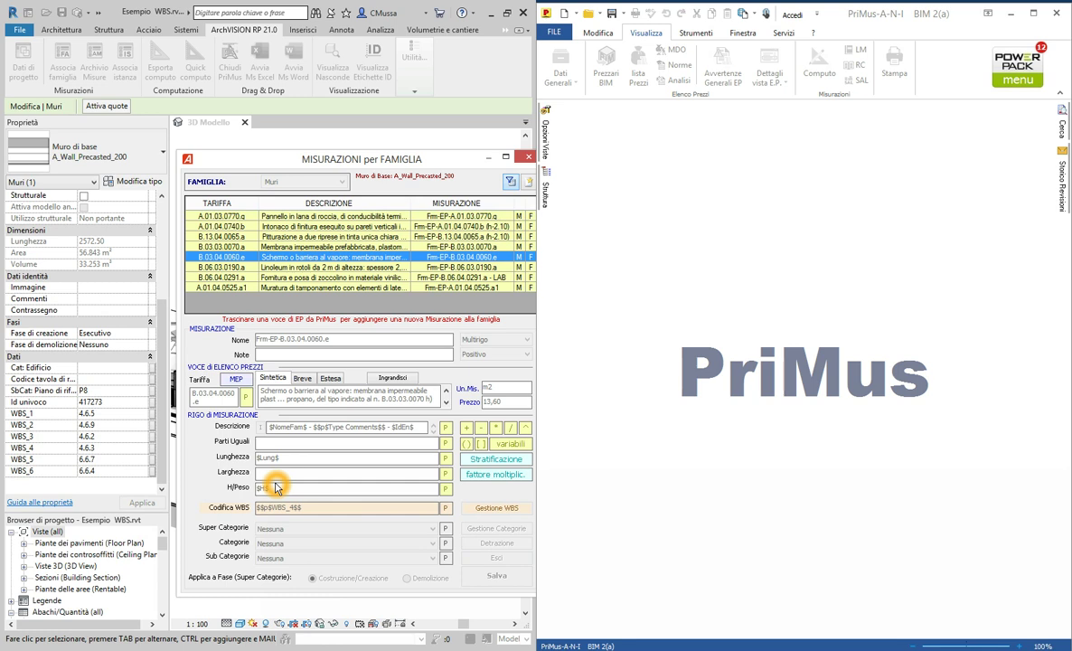
pyautogui.click(36, 450)
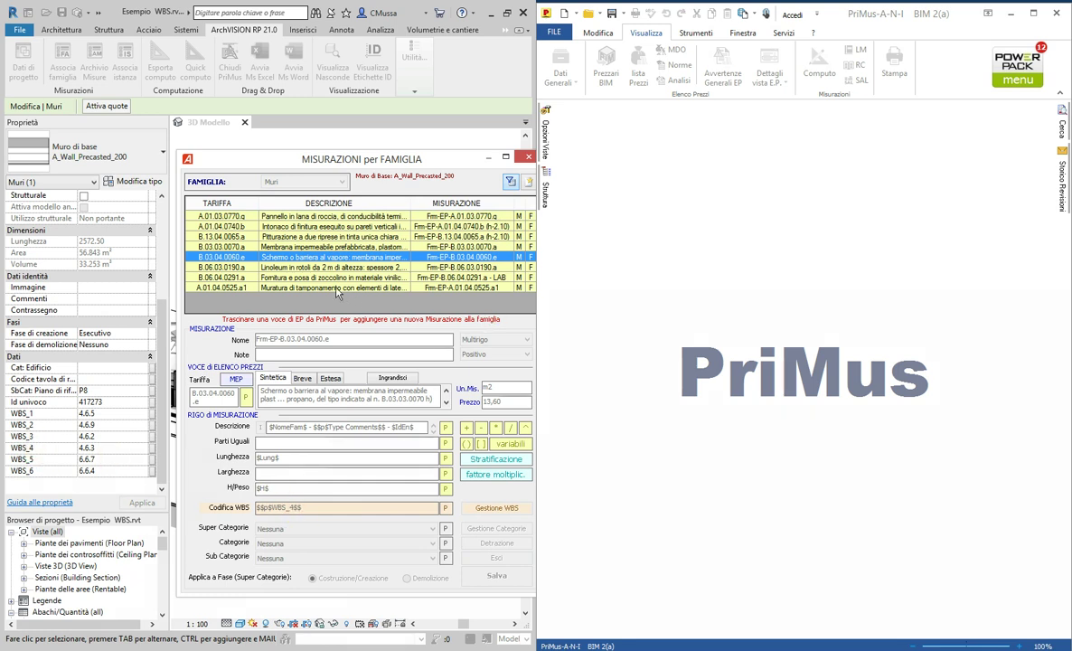
# Open measurement B.03.04.0060.e for editing and bring up its WBS code management.
pyautogui.click(300, 260)
pyautogui.click(300, 260)
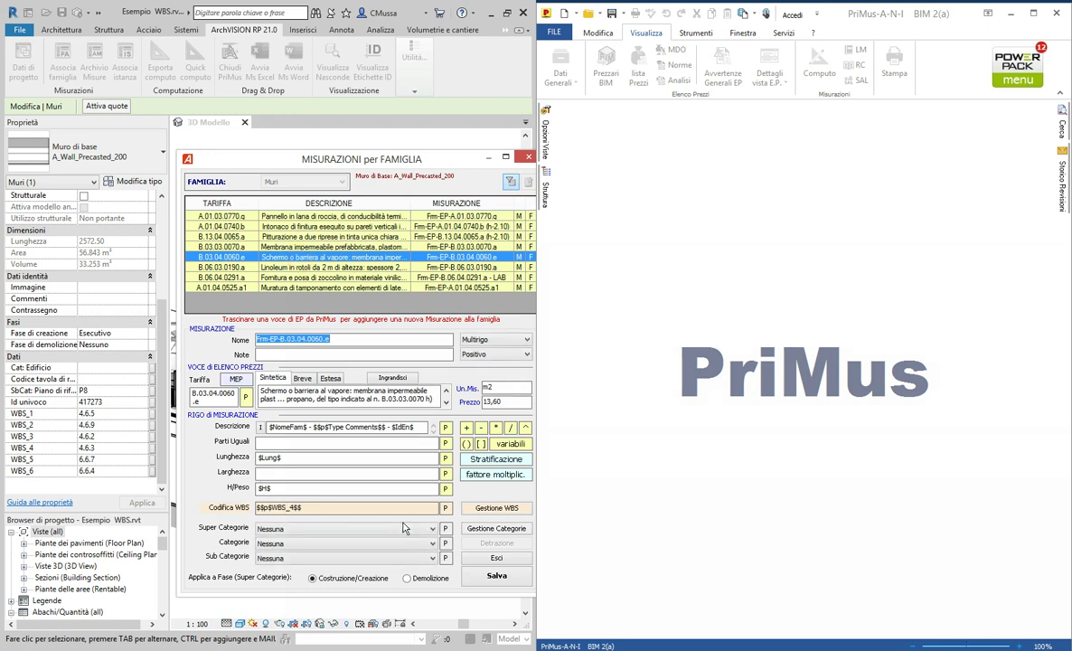
pyautogui.click(483, 512)
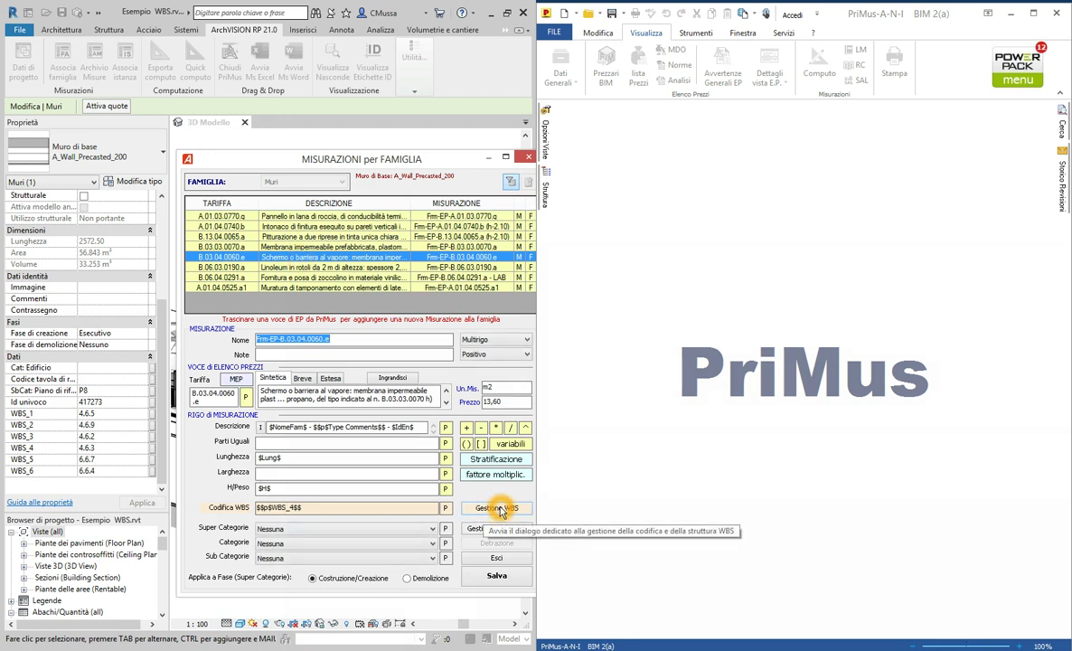
# Open the Revit-parameter WBS code builder with $$p$WBS_4$$ as the 1° code part.
pyautogui.click(445, 509)
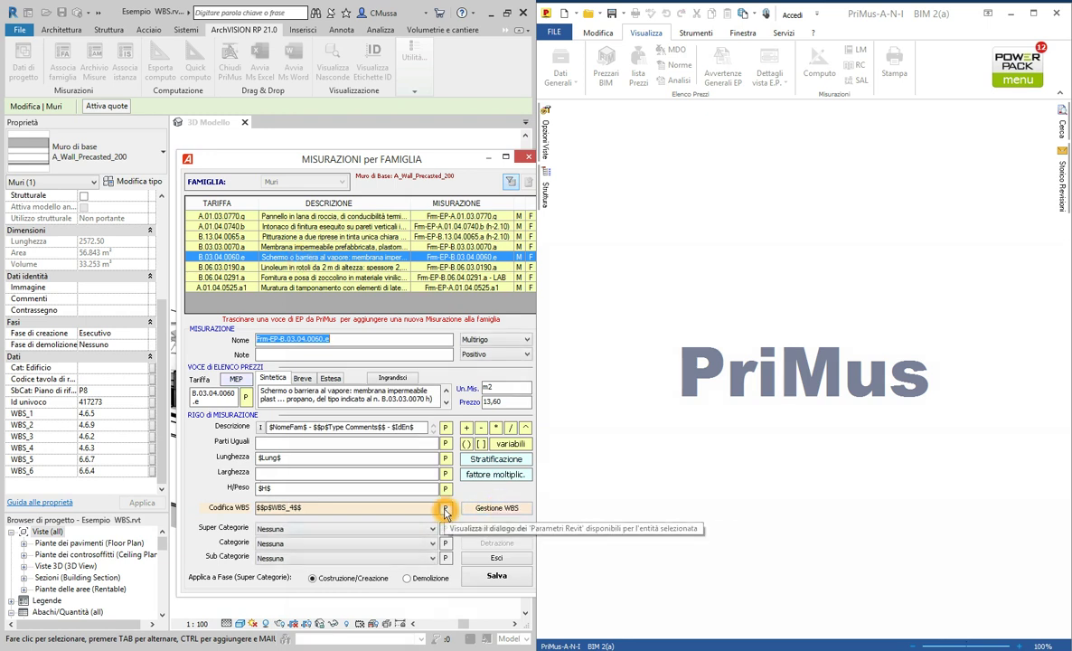
pyautogui.click(323, 219)
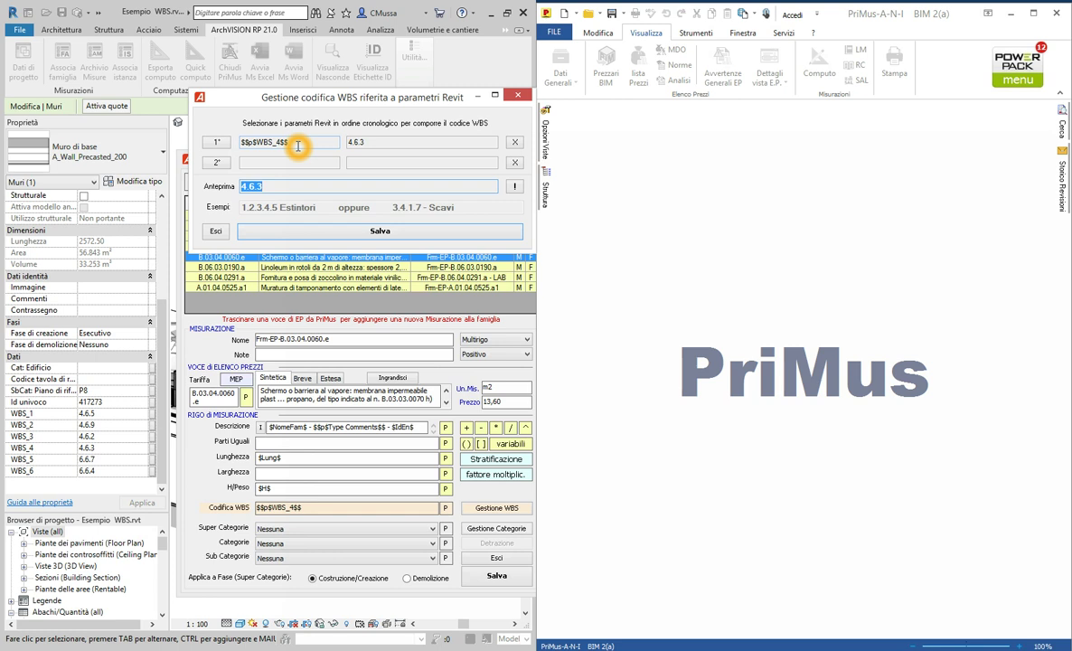
pyautogui.click(354, 184)
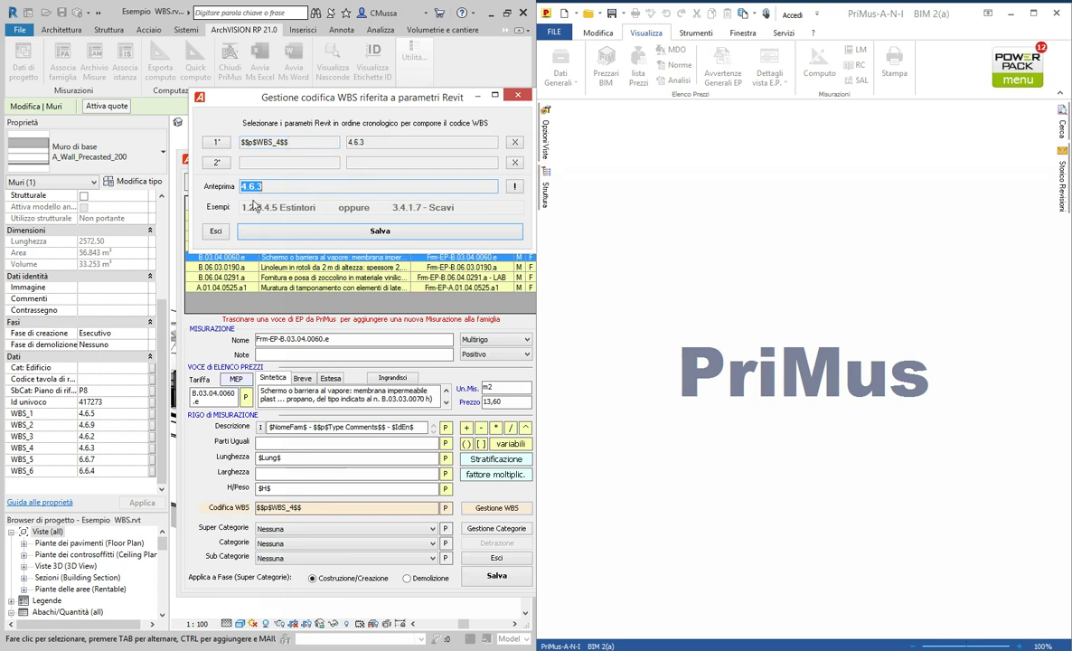
pyautogui.click(429, 191)
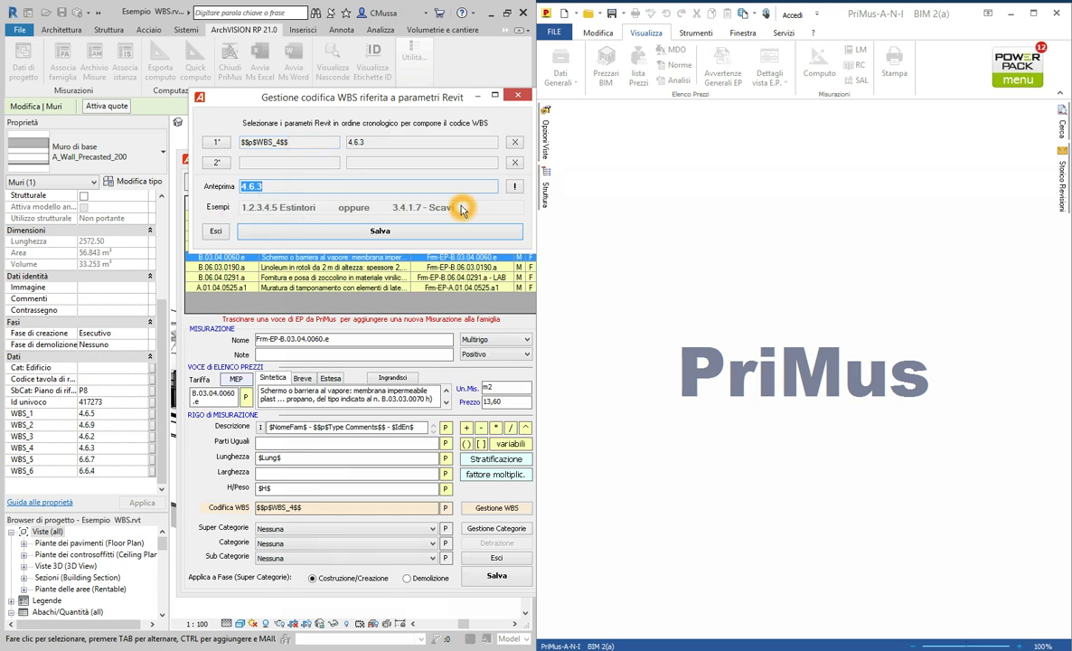
pyautogui.click(210, 135)
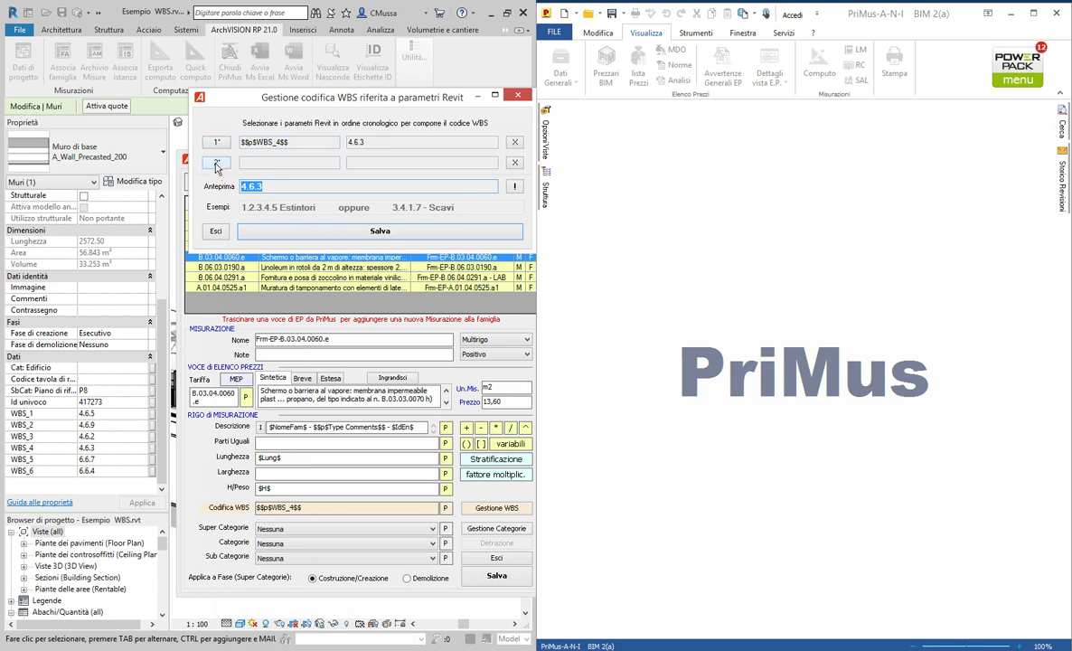
pyautogui.click(231, 191)
pyautogui.click(299, 213)
pyautogui.click(218, 148)
pyautogui.click(215, 166)
pyautogui.click(150, 280)
pyautogui.click(216, 159)
pyautogui.click(279, 135)
pyautogui.click(61, 405)
pyautogui.click(225, 184)
# Assign $$p$WBS_2$$ as the 2° WBS code part.
pyautogui.click(218, 165)
pyautogui.click(308, 108)
pyautogui.moveTo(308, 108); pyautogui.dragTo(308, 210)
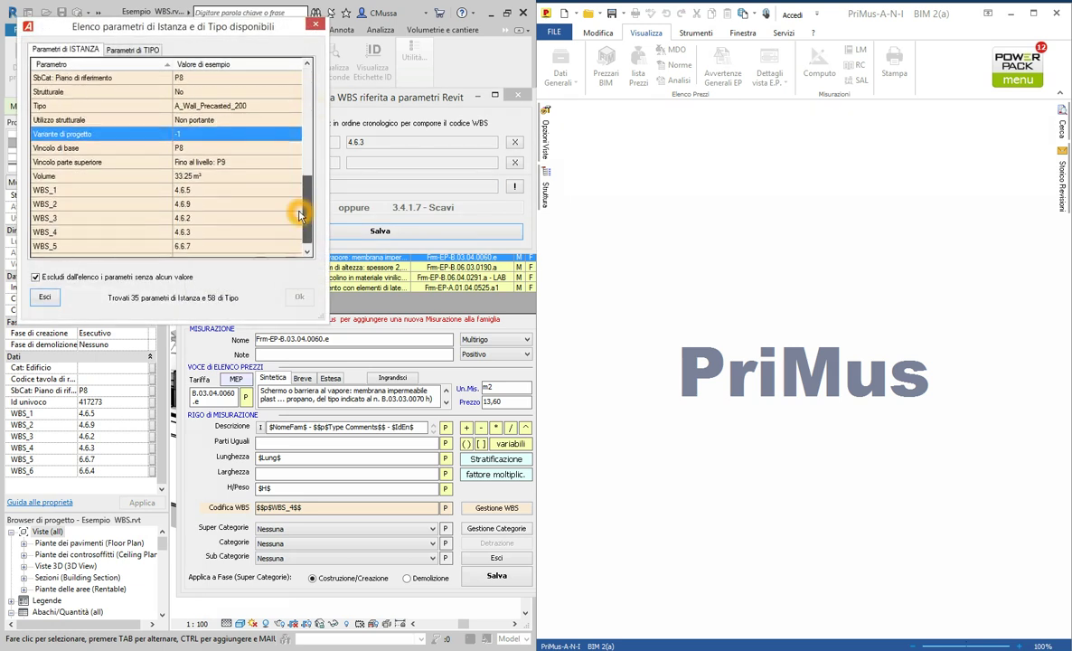
pyautogui.click(64, 203)
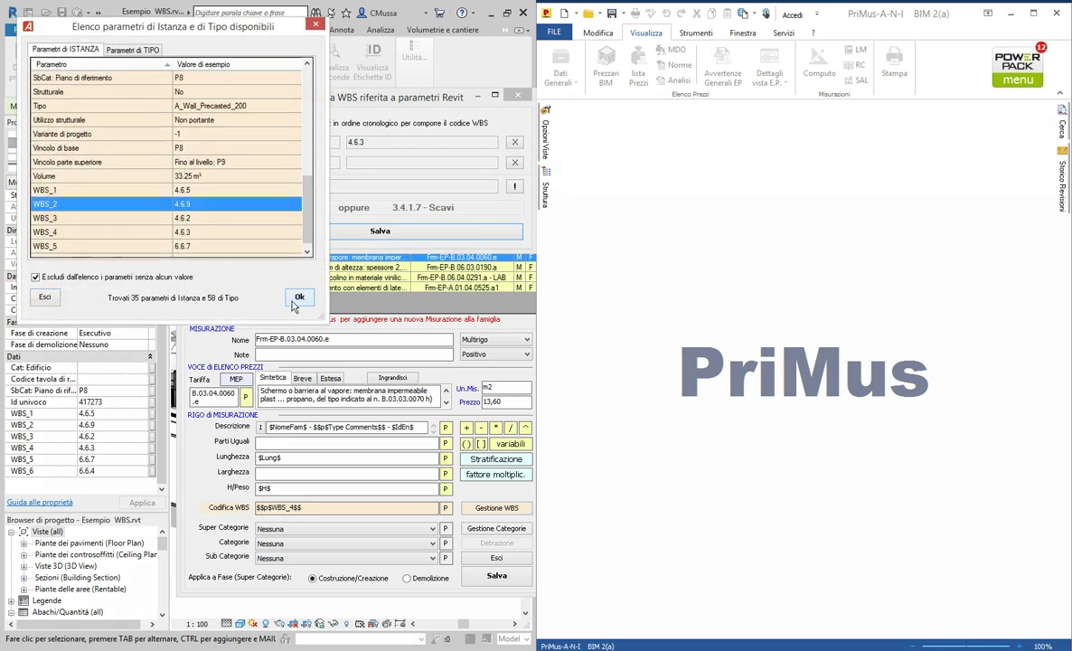
pyautogui.click(298, 297)
pyautogui.click(292, 304)
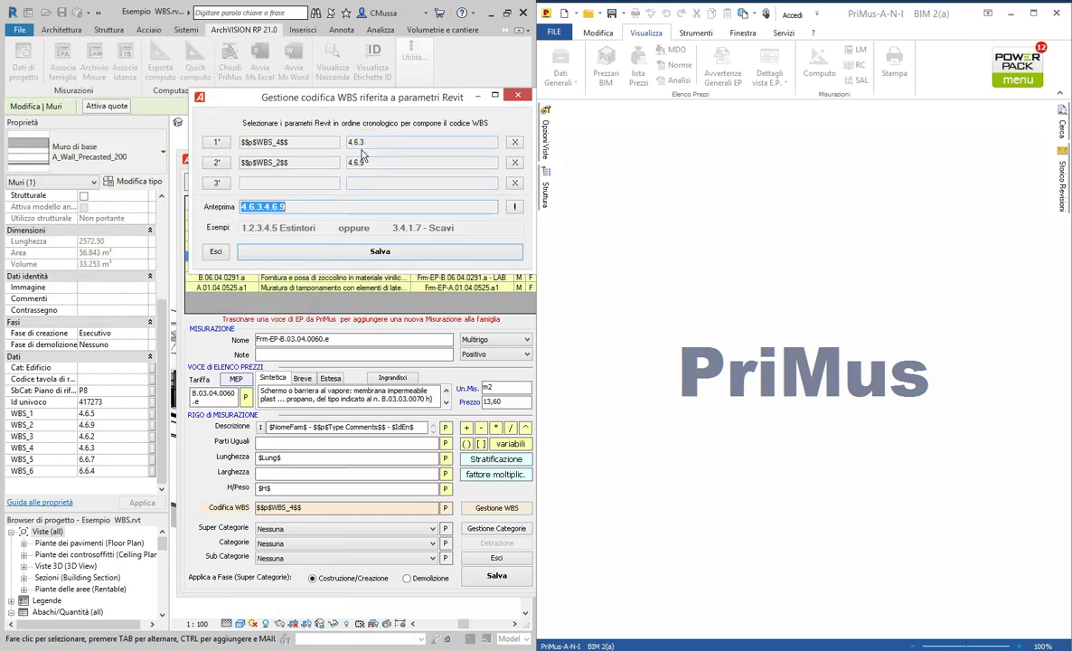
pyautogui.hotkey('ctrl', 'c')
pyautogui.doubleClick(275, 203)
# Assign $$p$WBS_3$$ as the 3° part, giving preview code 4.6.3.4.6.9.4.6.2.
pyautogui.click(221, 187)
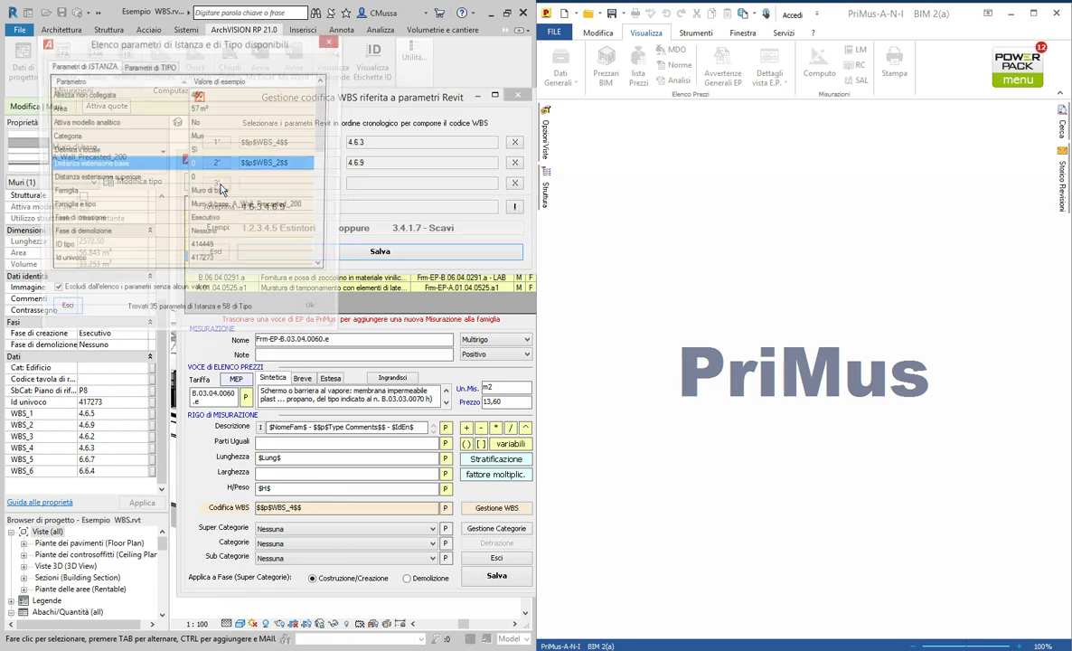
pyautogui.moveTo(313, 115); pyautogui.dragTo(306, 215)
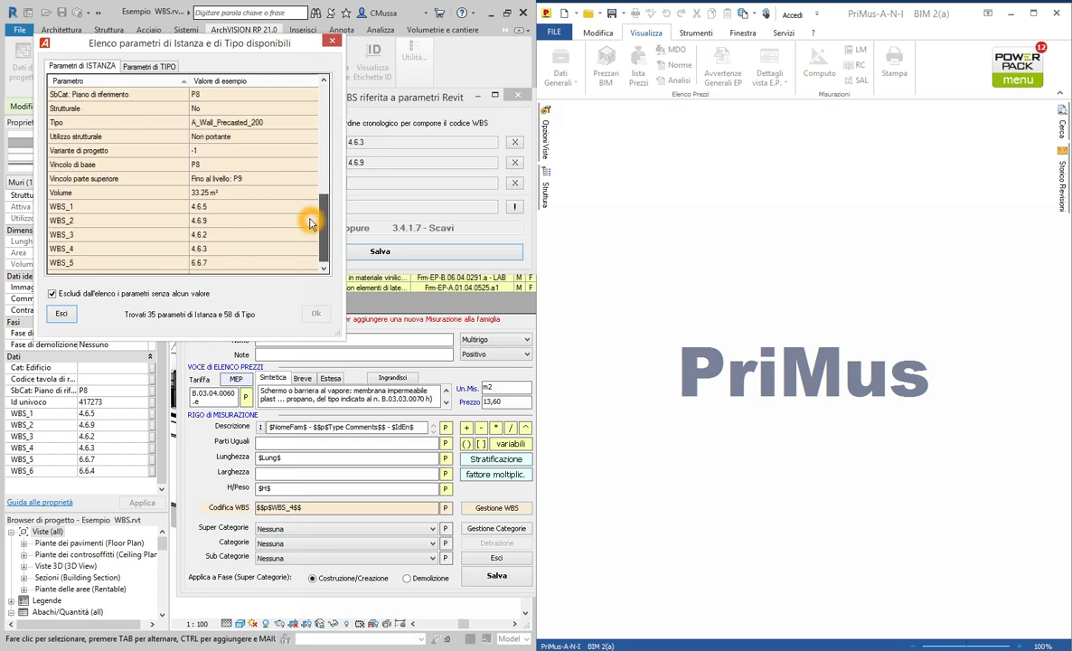
pyautogui.click(132, 241)
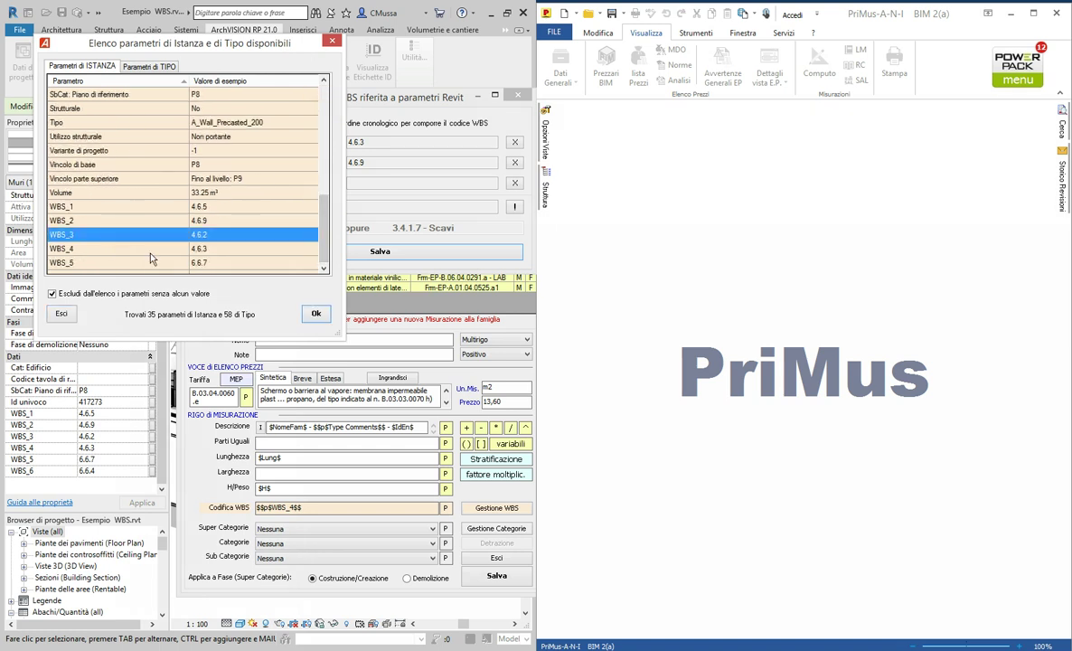
pyautogui.click(308, 313)
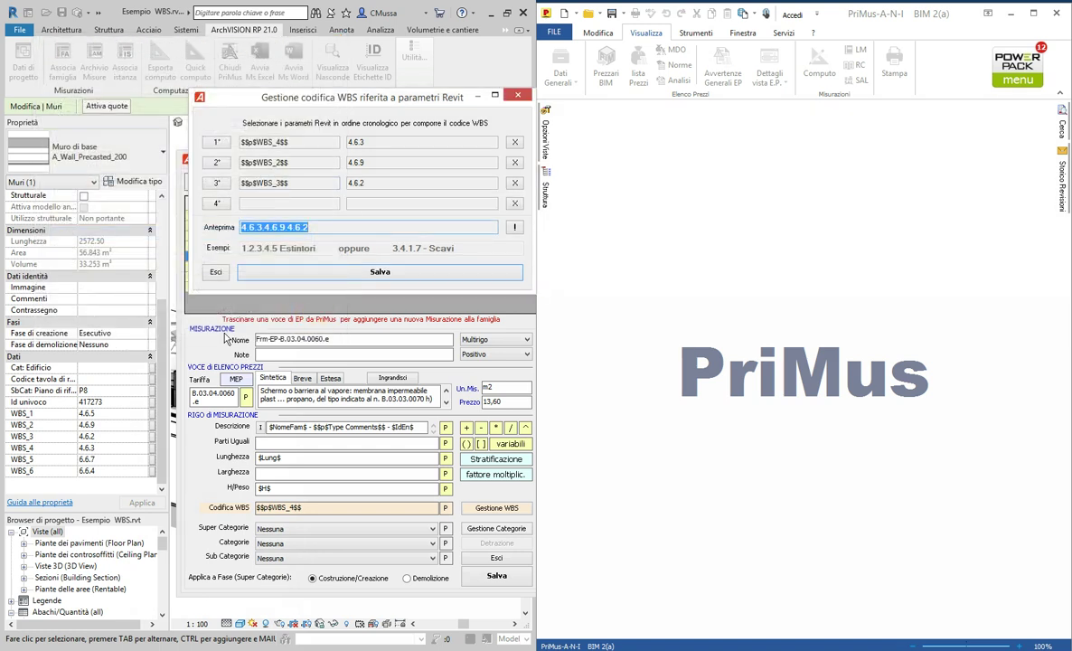
pyautogui.click(93, 382)
pyautogui.click(27, 441)
pyautogui.click(83, 418)
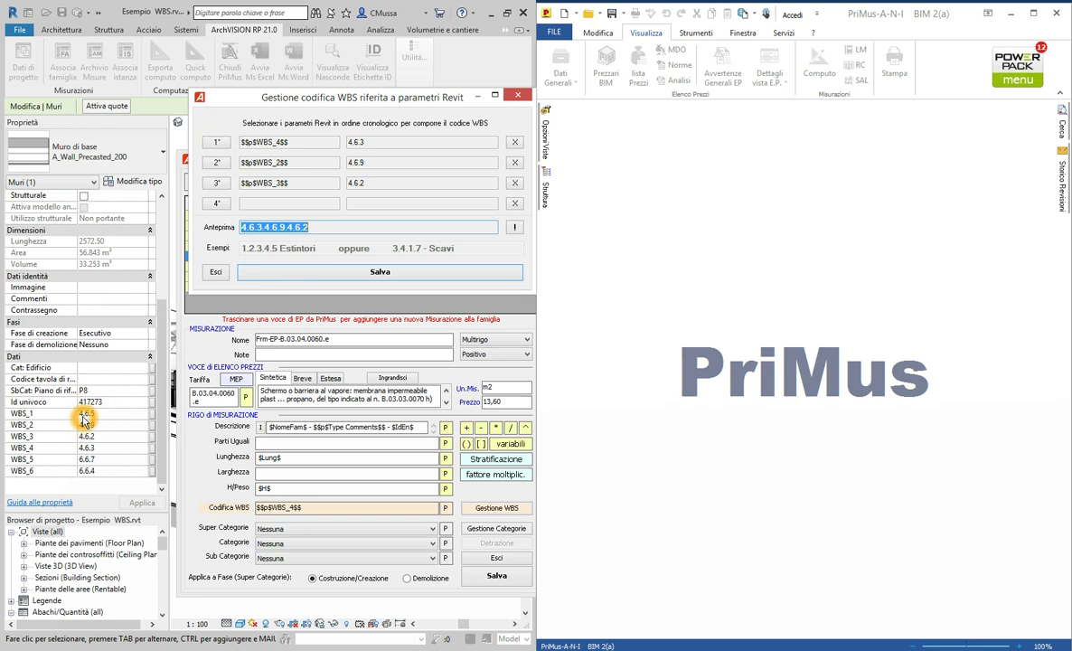
pyautogui.click(96, 406)
pyautogui.click(280, 269)
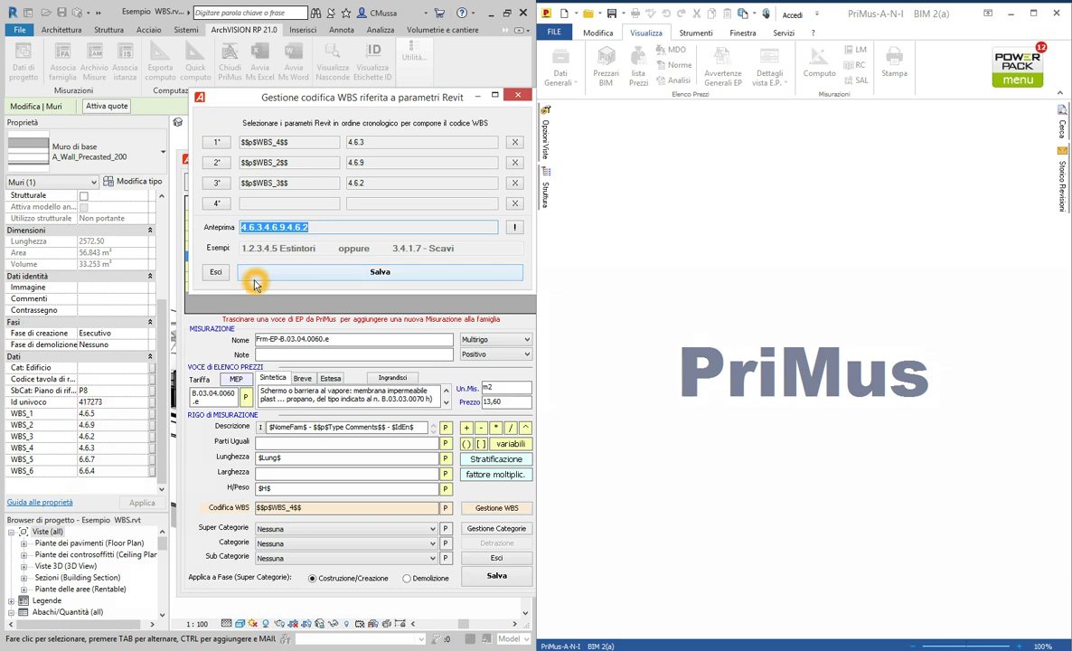
# Remove WBS_3 and WBS_2 from rows 3° and 2°, leaving WBS_4 alone (preview 4.6.3).
pyautogui.click(234, 151)
pyautogui.click(226, 202)
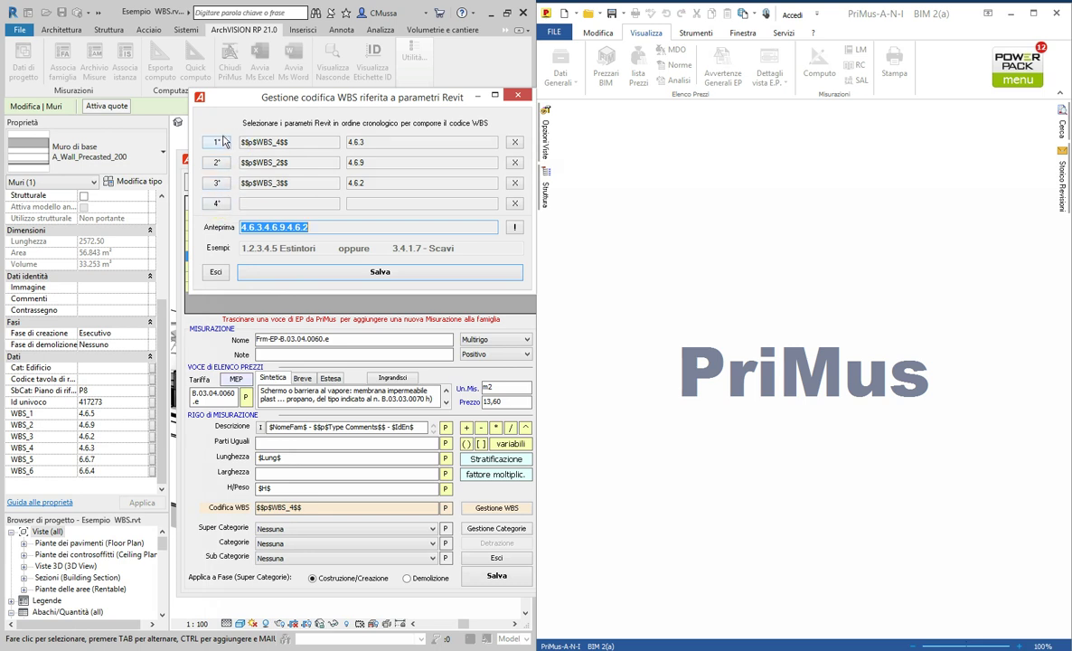
pyautogui.click(217, 185)
pyautogui.click(204, 245)
pyautogui.click(514, 184)
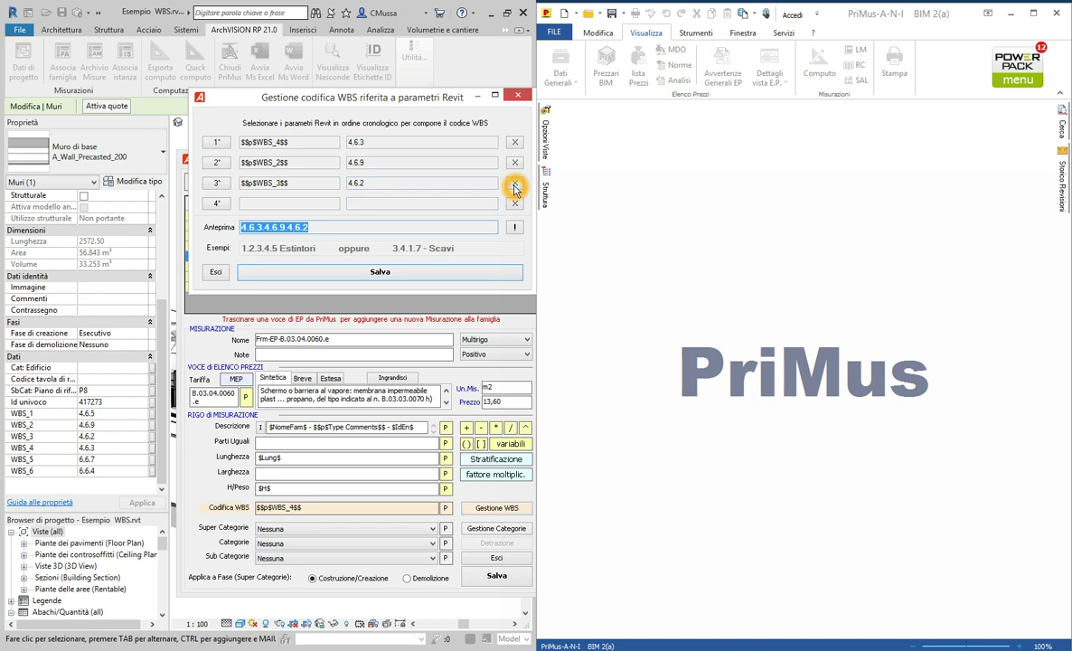
pyautogui.click(512, 181)
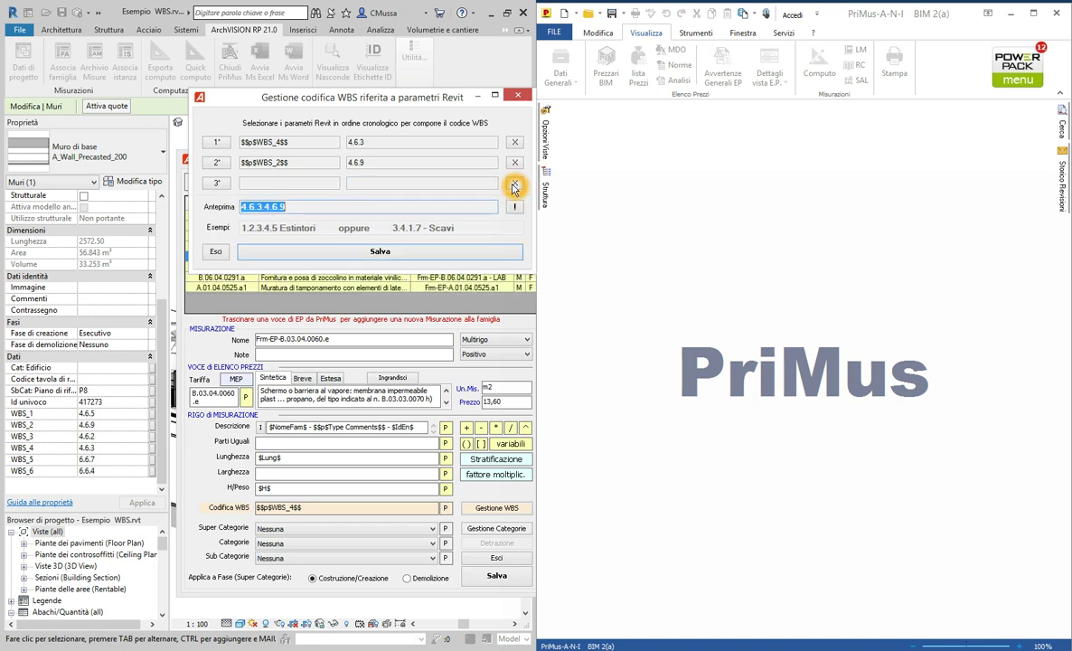
pyautogui.click(514, 162)
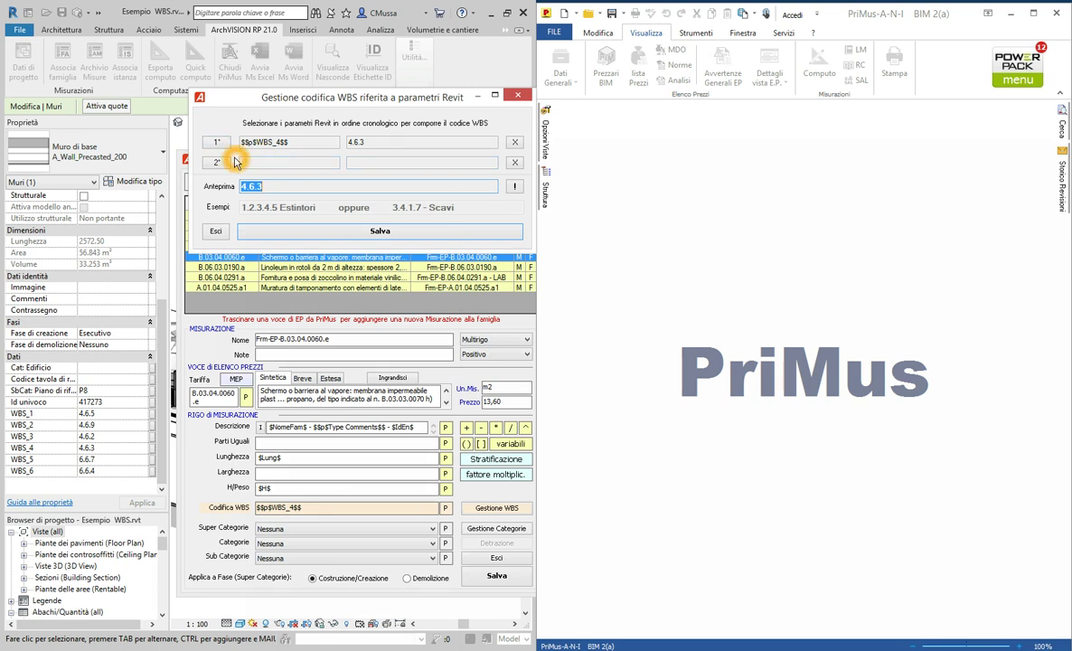
# Save the WBS_4-only coding and close Gestione codifica WBS.
pyautogui.click(296, 142)
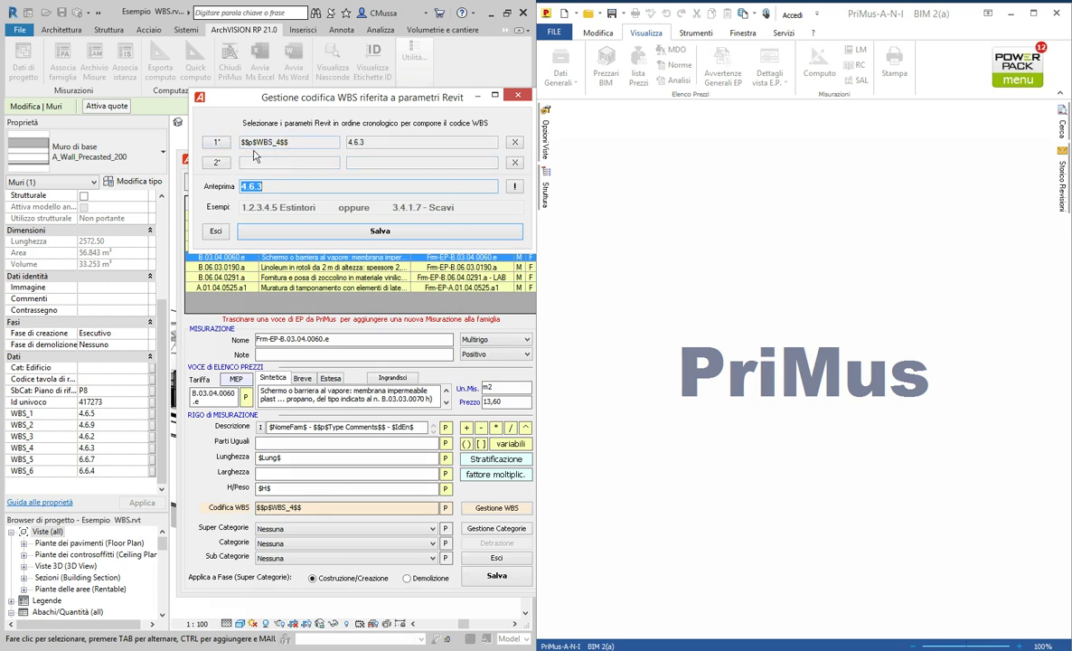
pyautogui.click(301, 187)
pyautogui.click(321, 237)
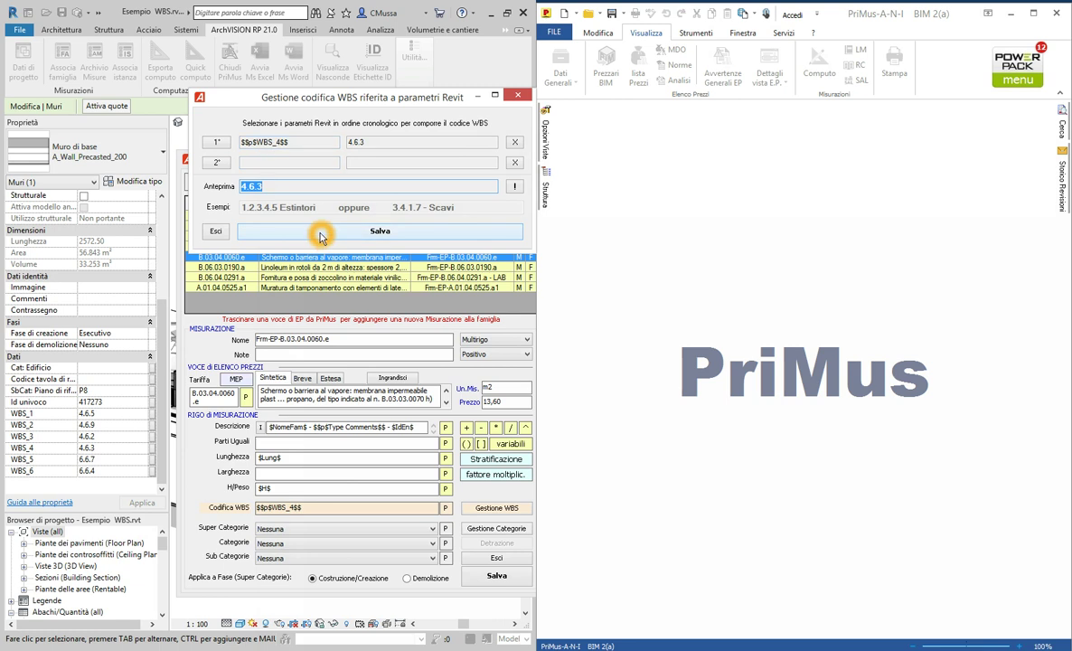
pyautogui.click(321, 234)
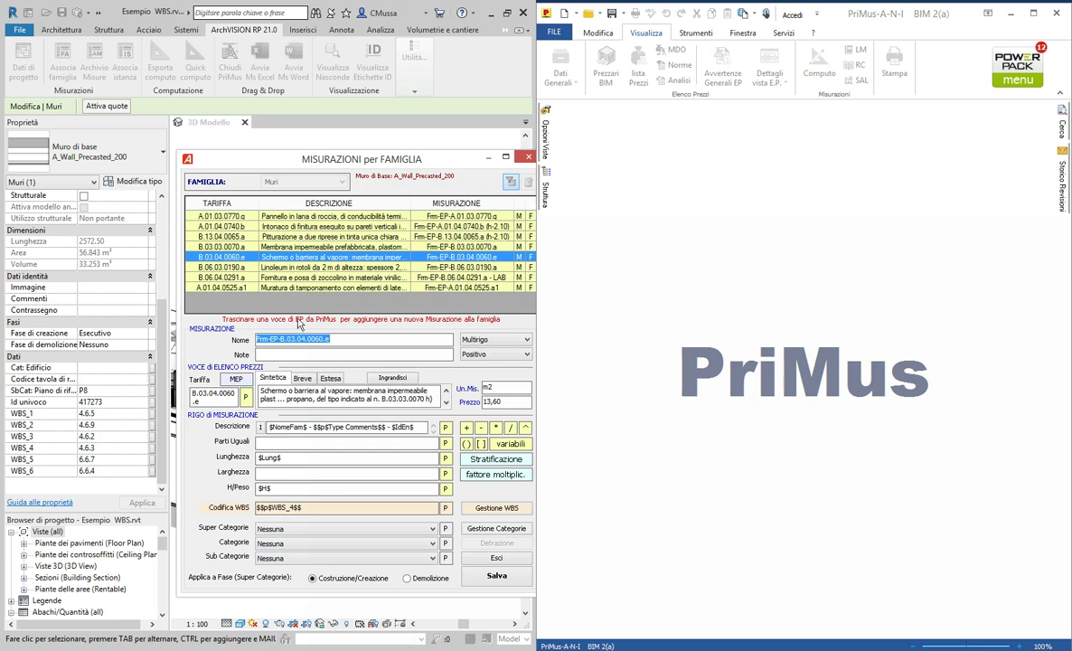
# Store measurement B.03.04.0060.e with WBS code $$p$WBS_4$$ in MISURAZIONI per FAMIGLIA.
pyautogui.click(282, 507)
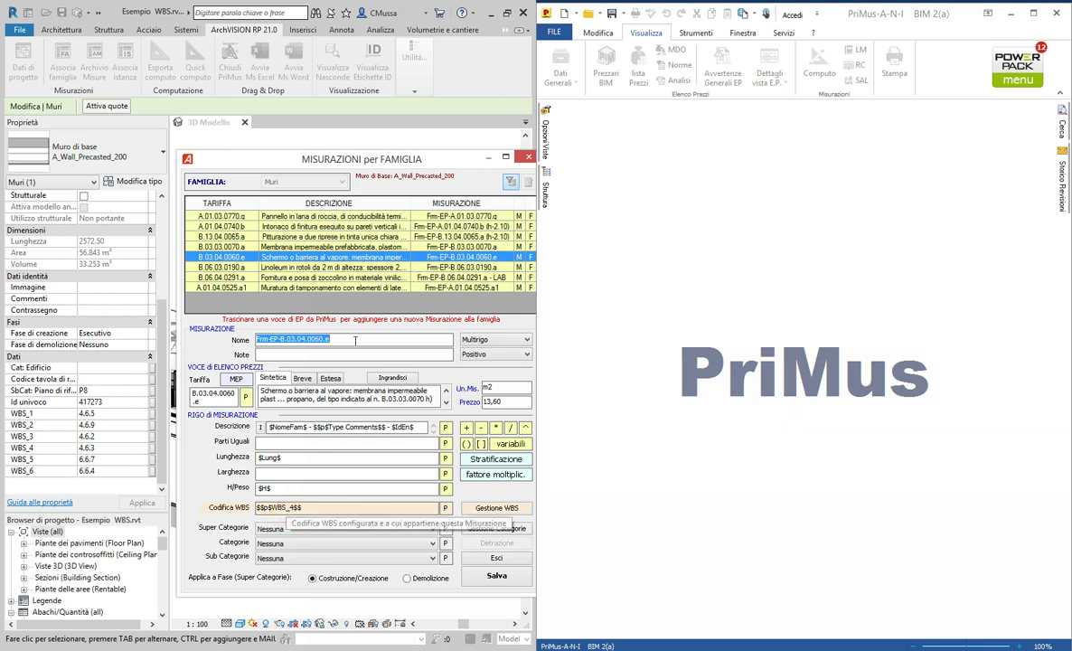
pyautogui.click(359, 145)
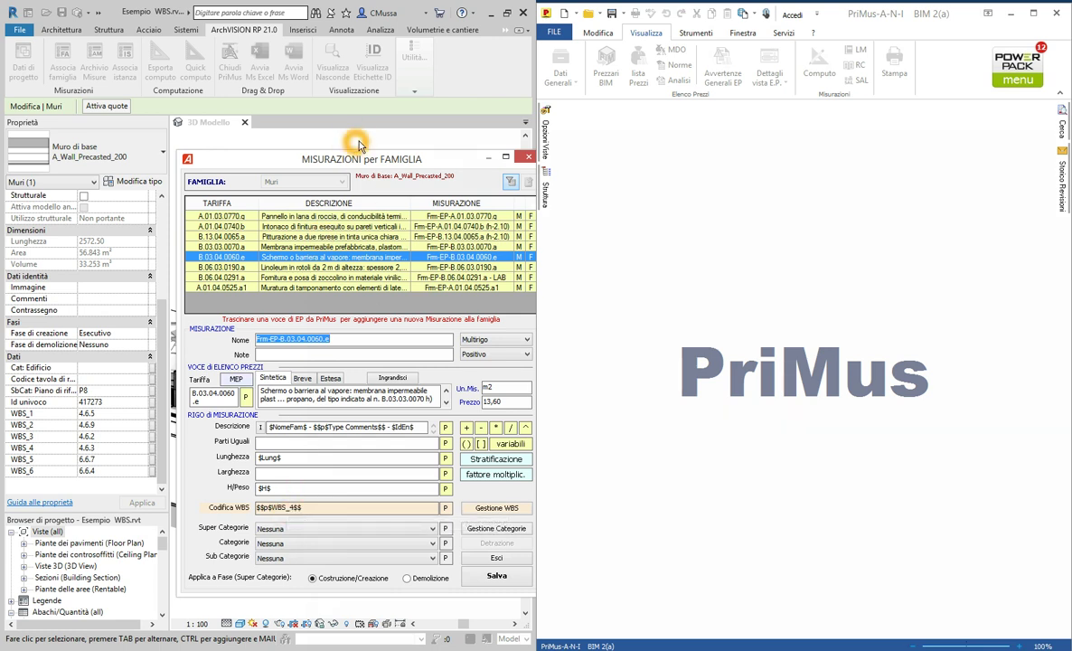
pyautogui.click(286, 440)
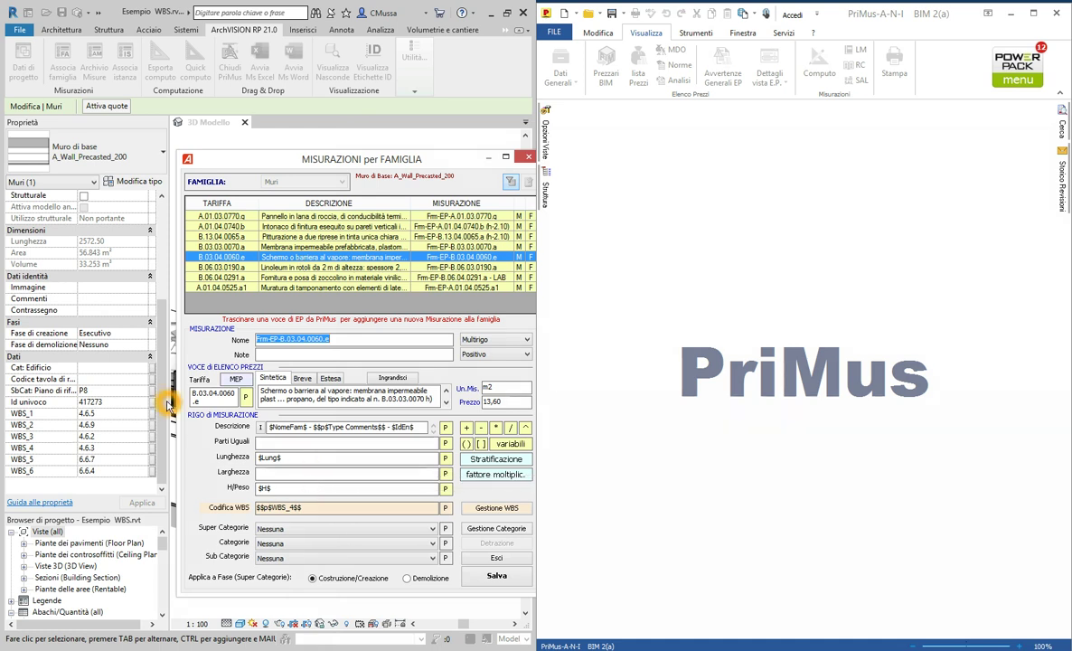
pyautogui.click(183, 401)
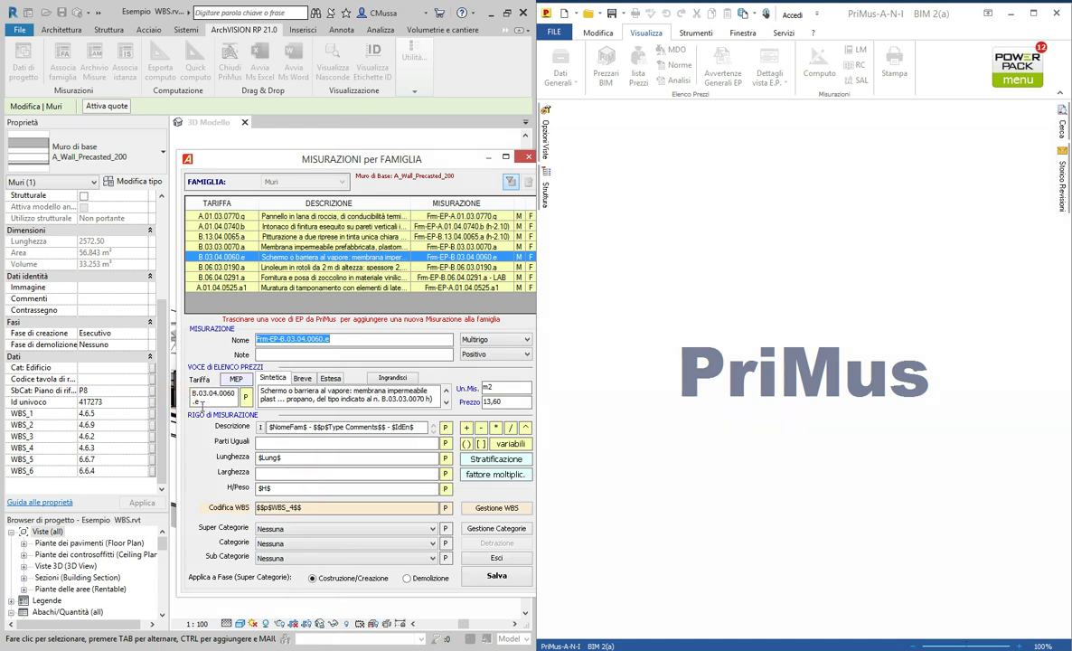
pyautogui.click(495, 579)
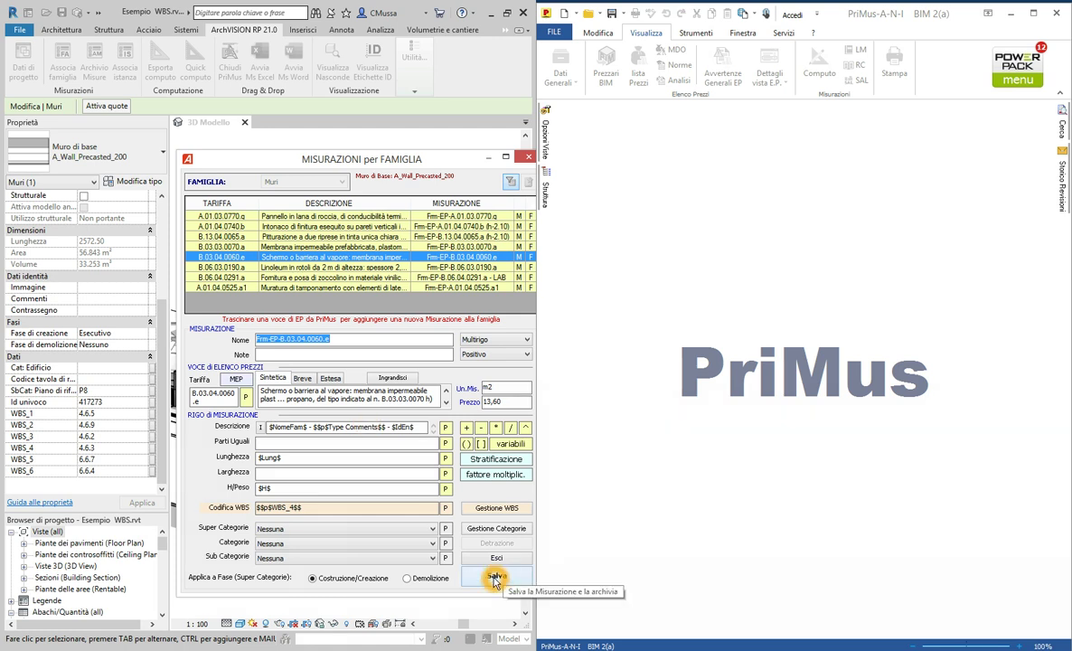
pyautogui.click(495, 578)
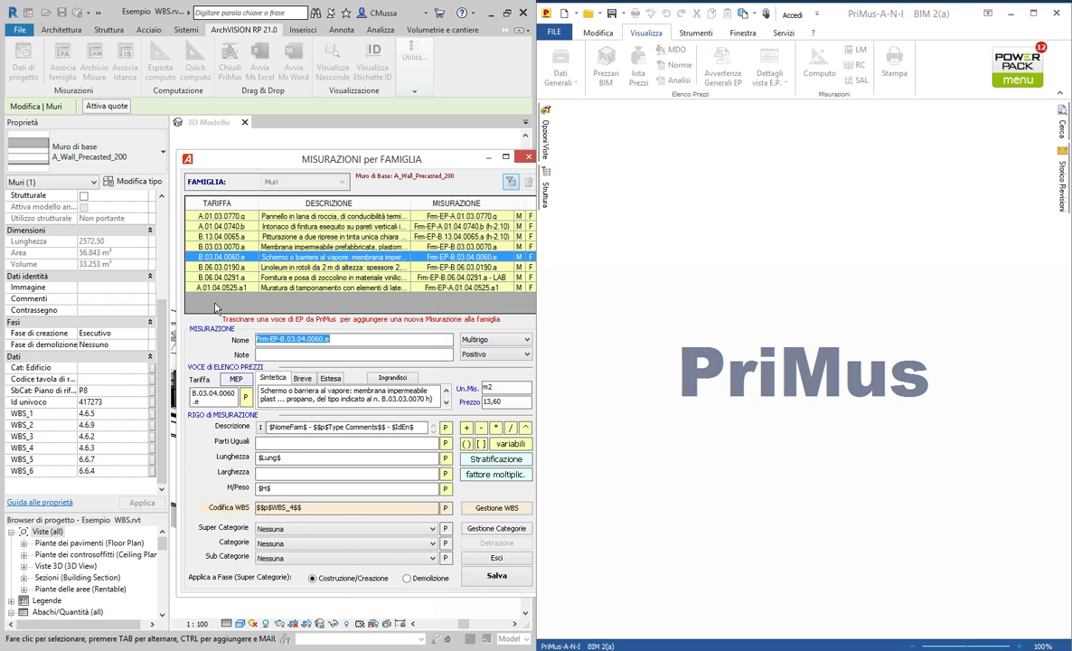
pyautogui.click(488, 577)
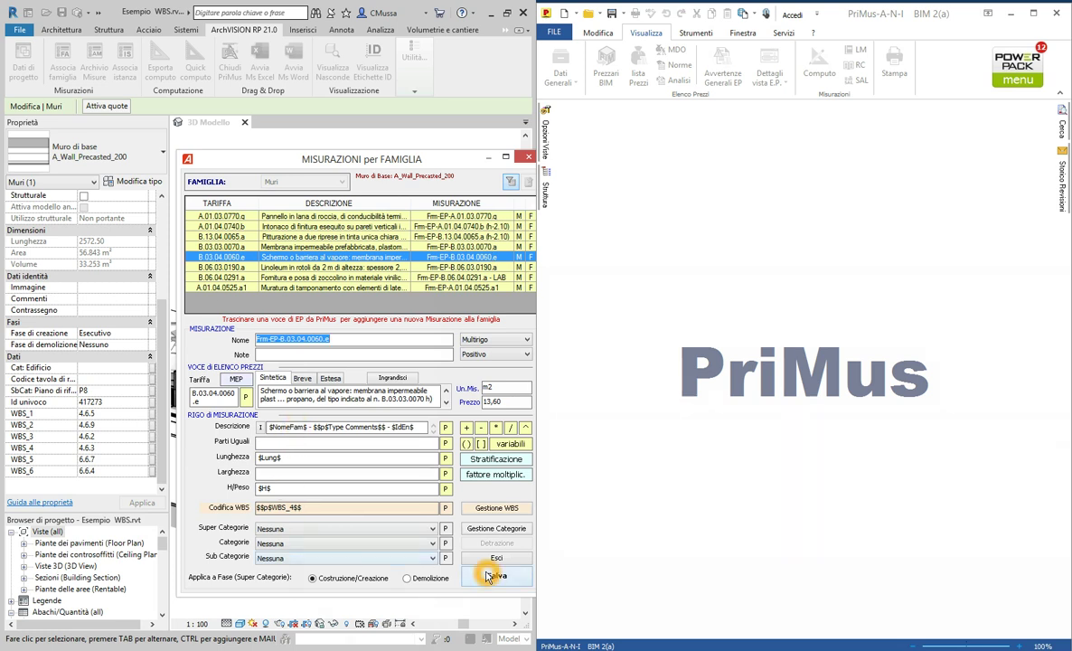
pyautogui.click(488, 576)
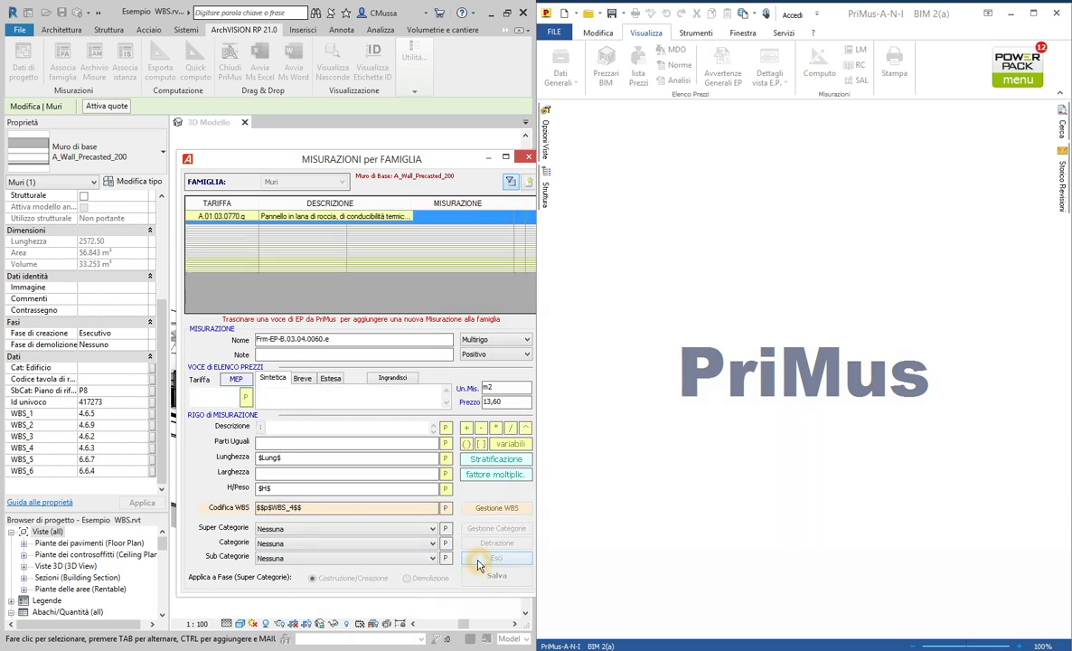
# Export the wall's measurements to ESEMPIO WBS.XPWE with the multilevel WBS structure included.
pyautogui.click(524, 163)
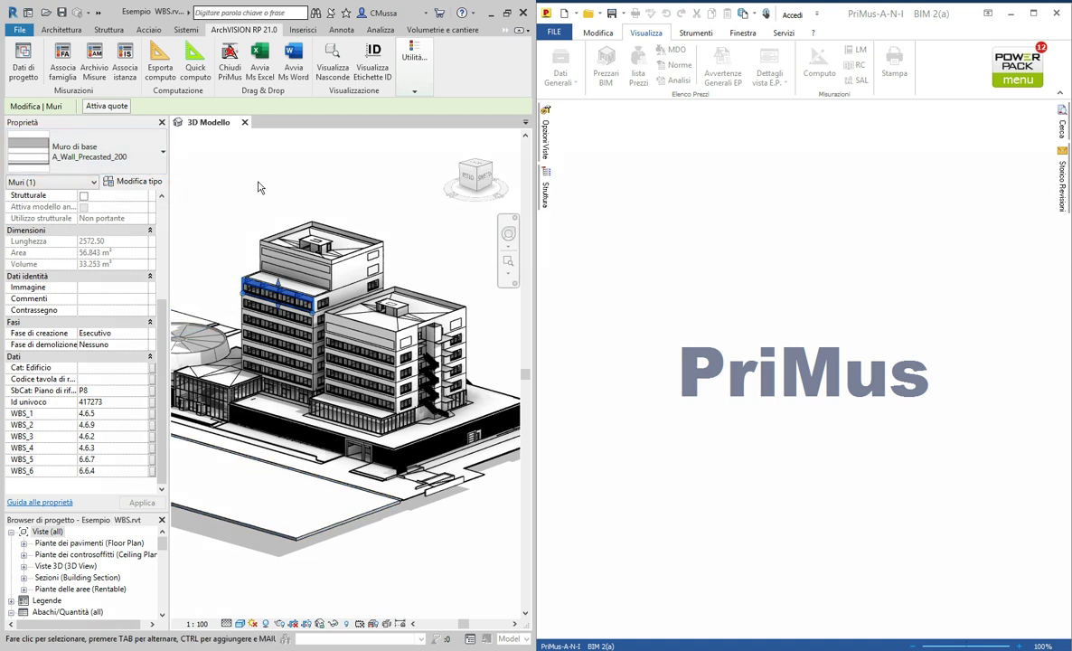
pyautogui.click(161, 72)
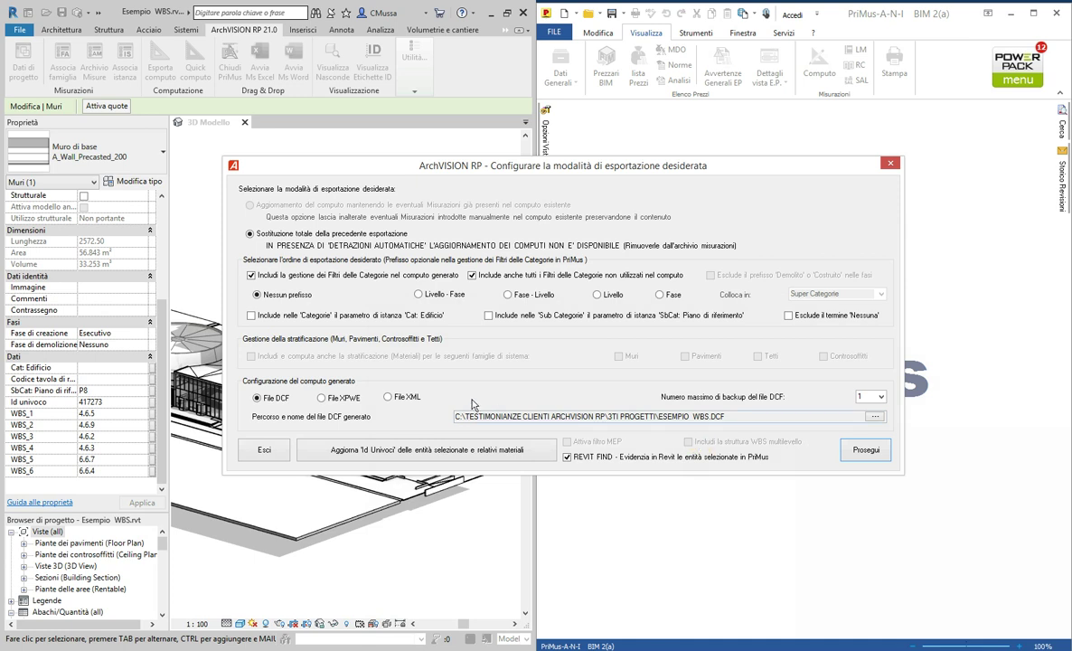
pyautogui.click(327, 400)
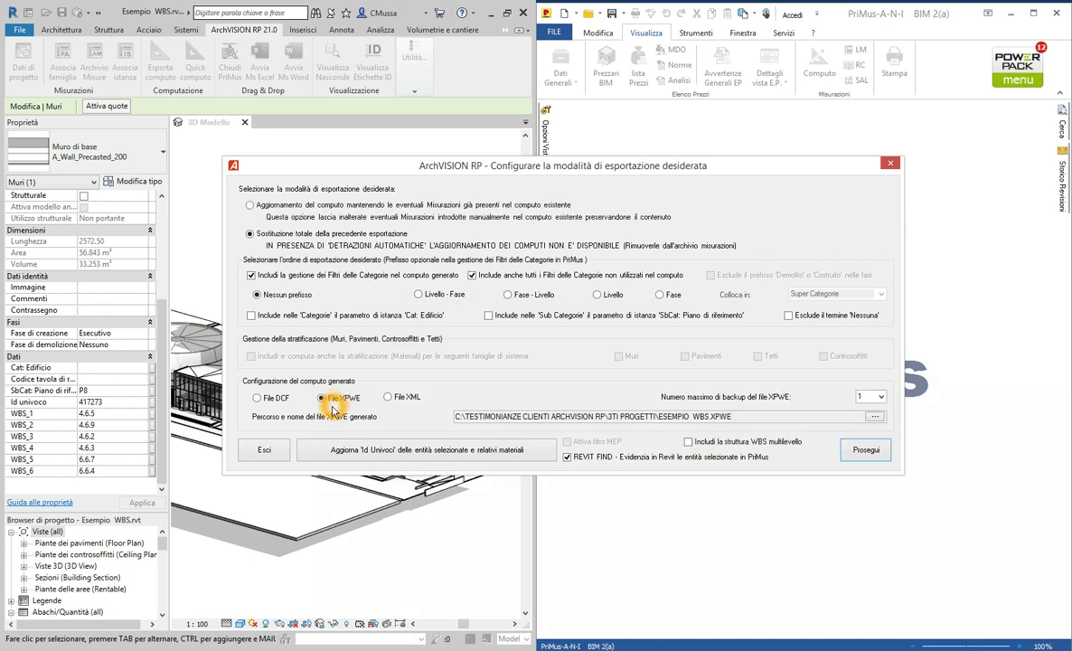
pyautogui.click(689, 443)
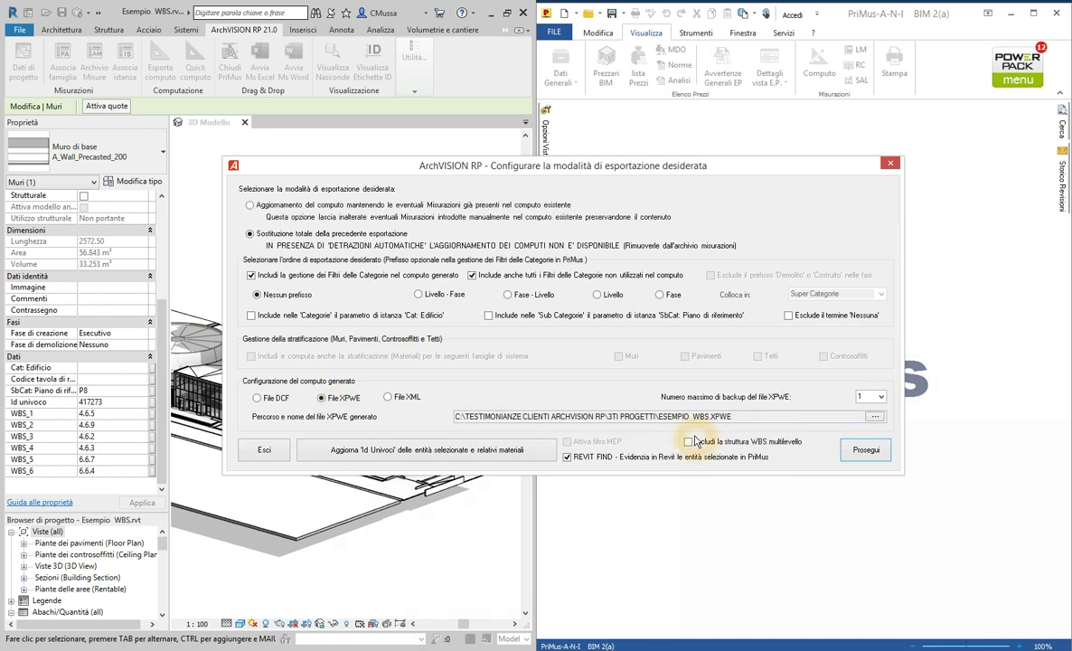
pyautogui.click(712, 451)
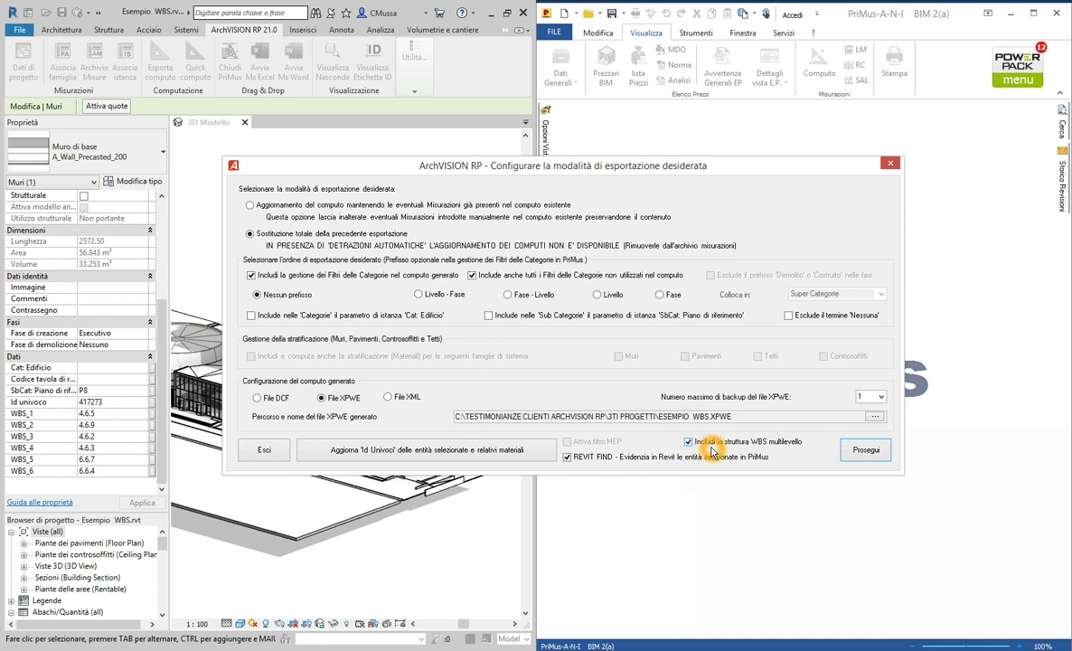
pyautogui.click(649, 459)
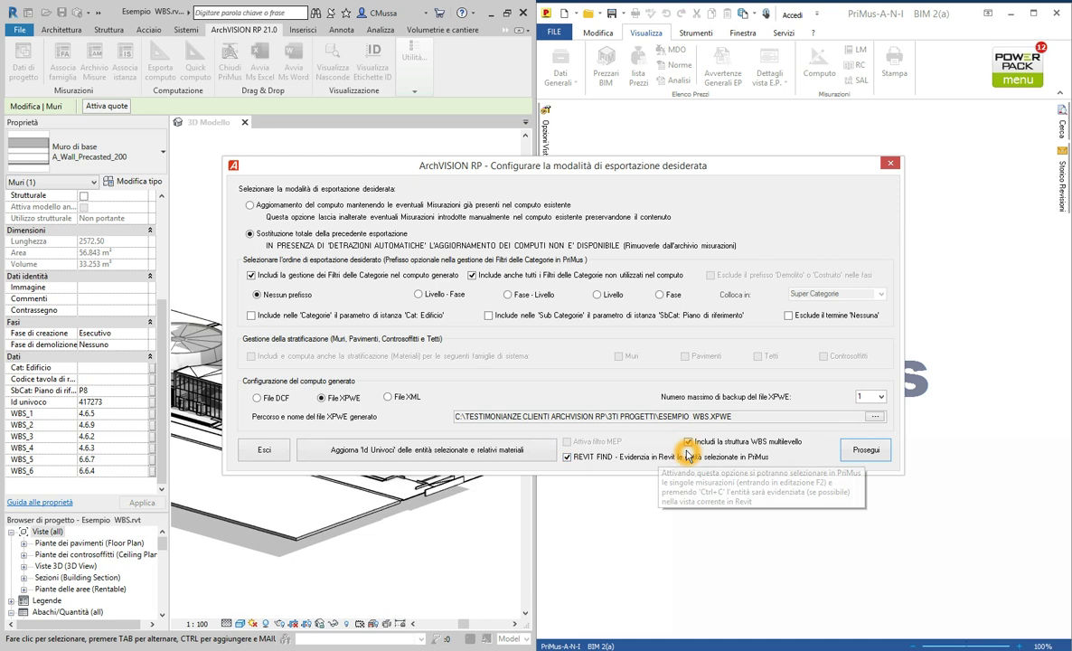
pyautogui.click(857, 451)
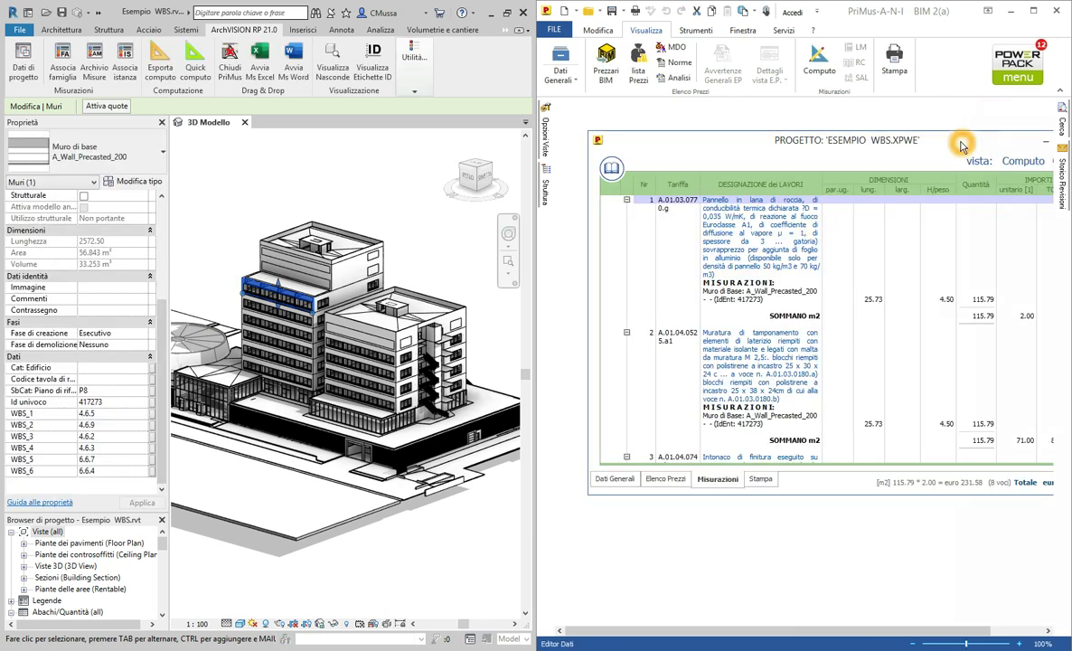
# Maximize the 13 182.88 euro PriMus estimate and reopen an enlarged Muri measurements list.
pyautogui.doubleClick(895, 140)
pyautogui.moveTo(1036, 168)
pyautogui.mouseDown()
pyautogui.moveTo(1062, 413)
pyautogui.moveTo(1063, 284)
pyautogui.moveTo(1033, 296)
pyautogui.mouseUp()
pyautogui.click(65, 76)
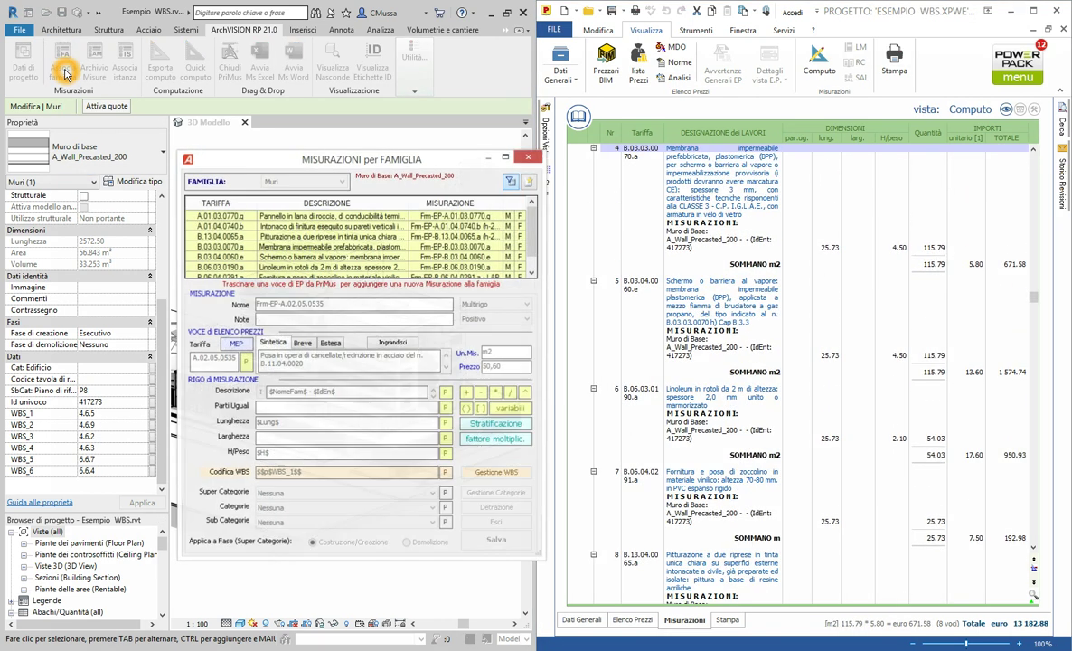
pyautogui.moveTo(244, 144); pyautogui.dragTo(183, 114)
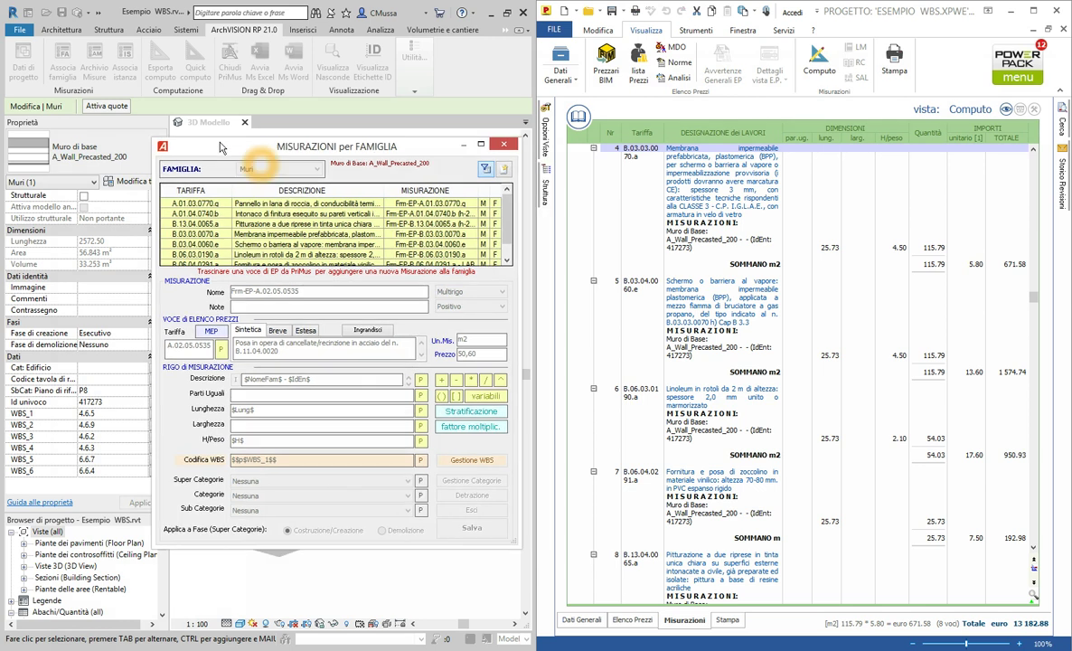
pyautogui.moveTo(267, 529); pyautogui.dragTo(265, 570)
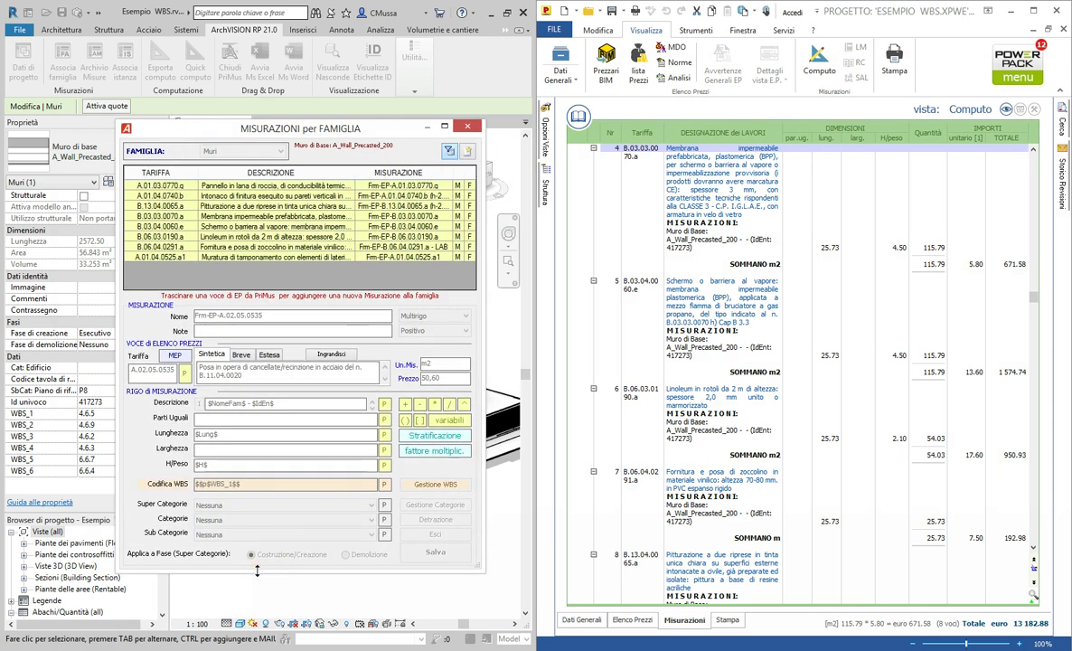
# Browse the wall's measurement rows through B.06.03.0190.a to the last, A.01.04.0525.a1.
pyautogui.click(212, 186)
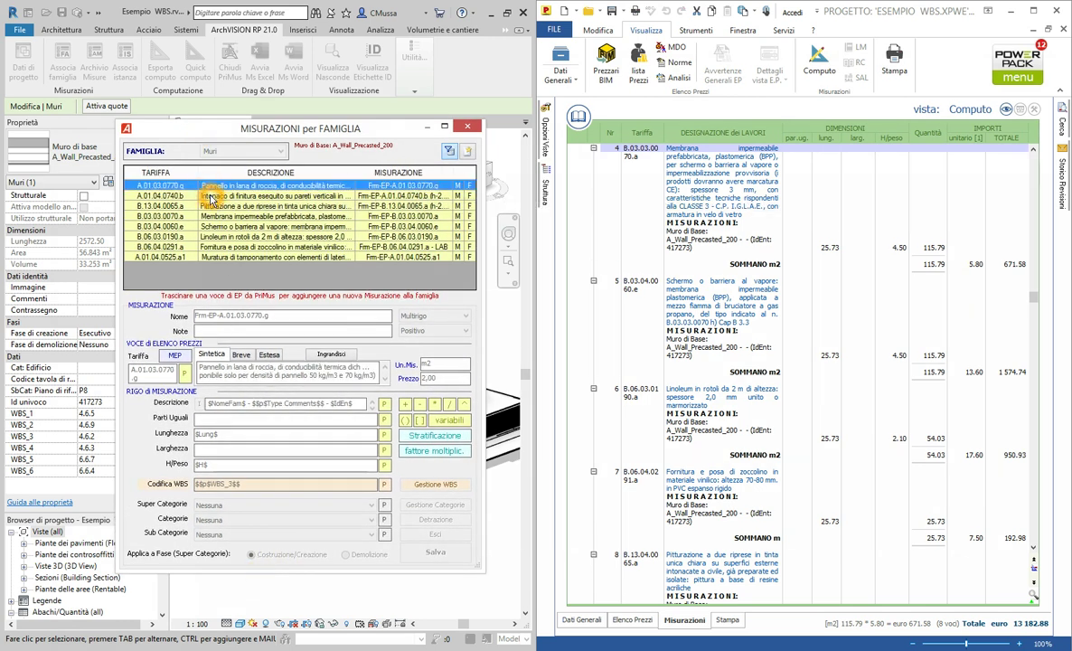
pyautogui.click(208, 196)
pyautogui.click(213, 207)
pyautogui.click(201, 196)
pyautogui.click(202, 226)
pyautogui.click(208, 235)
pyautogui.click(206, 246)
pyautogui.click(206, 257)
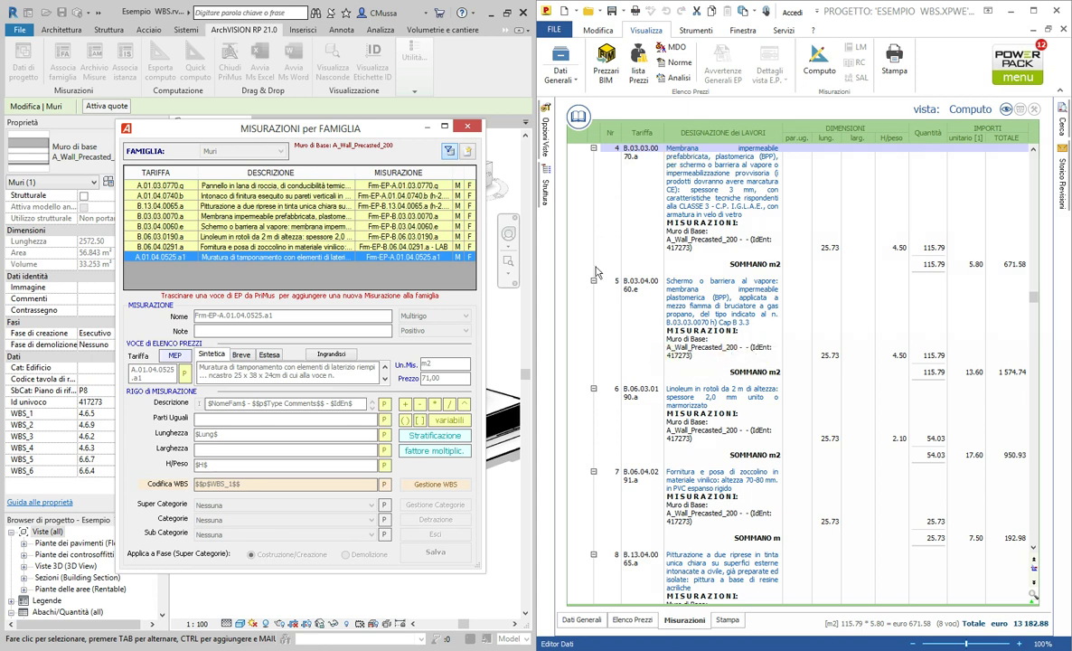
# Expand WBS, TORRE 2 (alta) and floor 4.6 P8 to list sub-items 4.6.1–4.6.16.
pyautogui.click(546, 204)
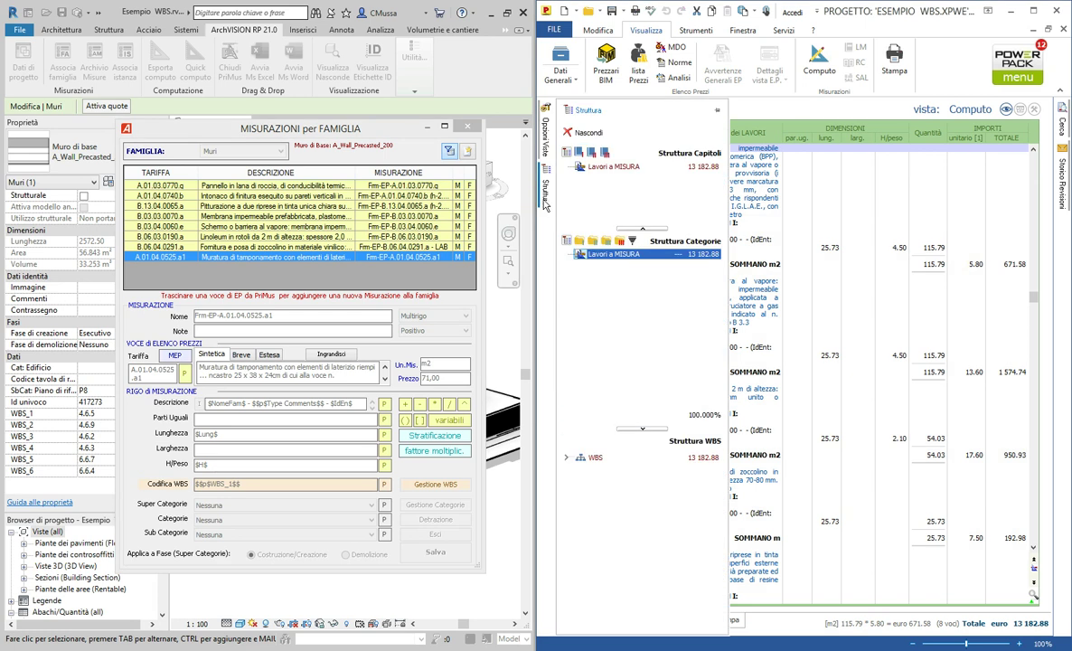
pyautogui.click(631, 432)
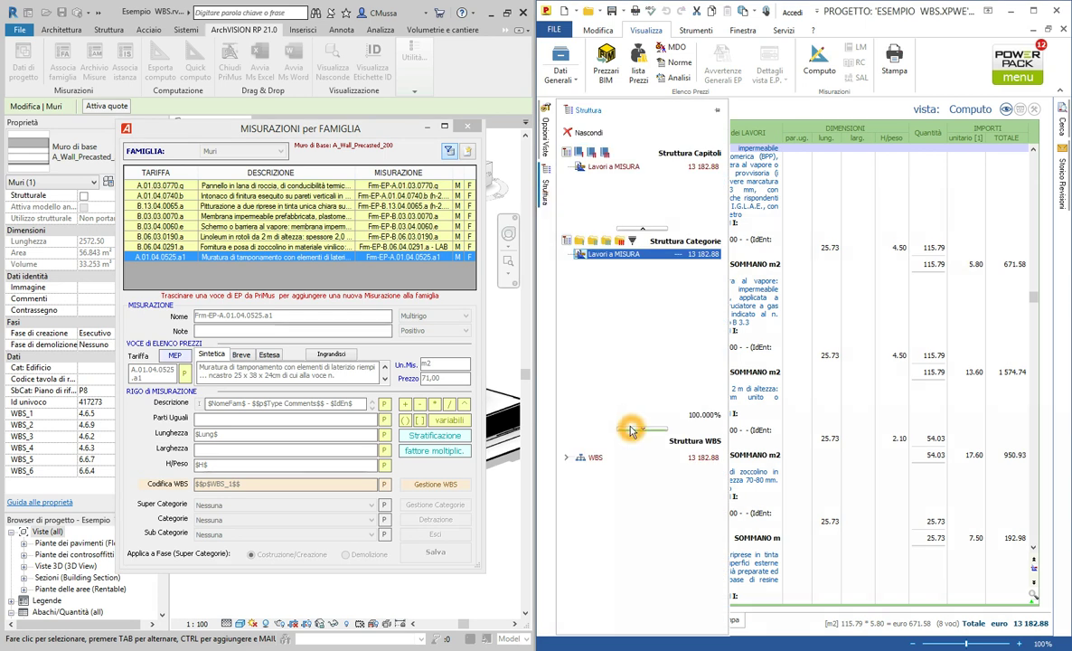
pyautogui.click(629, 431)
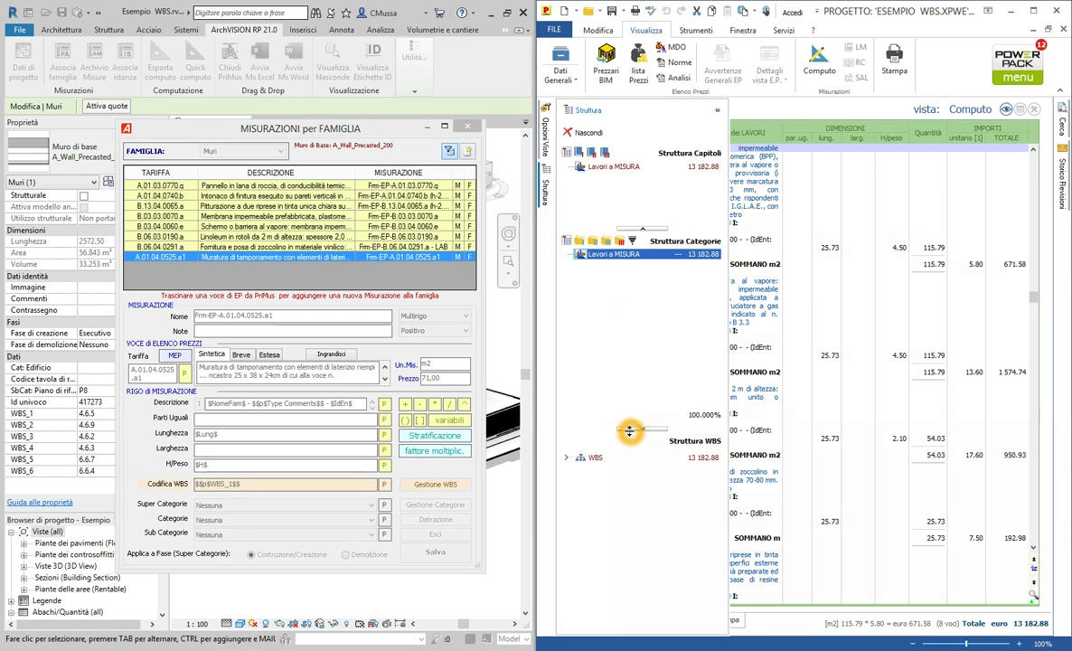
pyautogui.moveTo(629, 431); pyautogui.dragTo(635, 282)
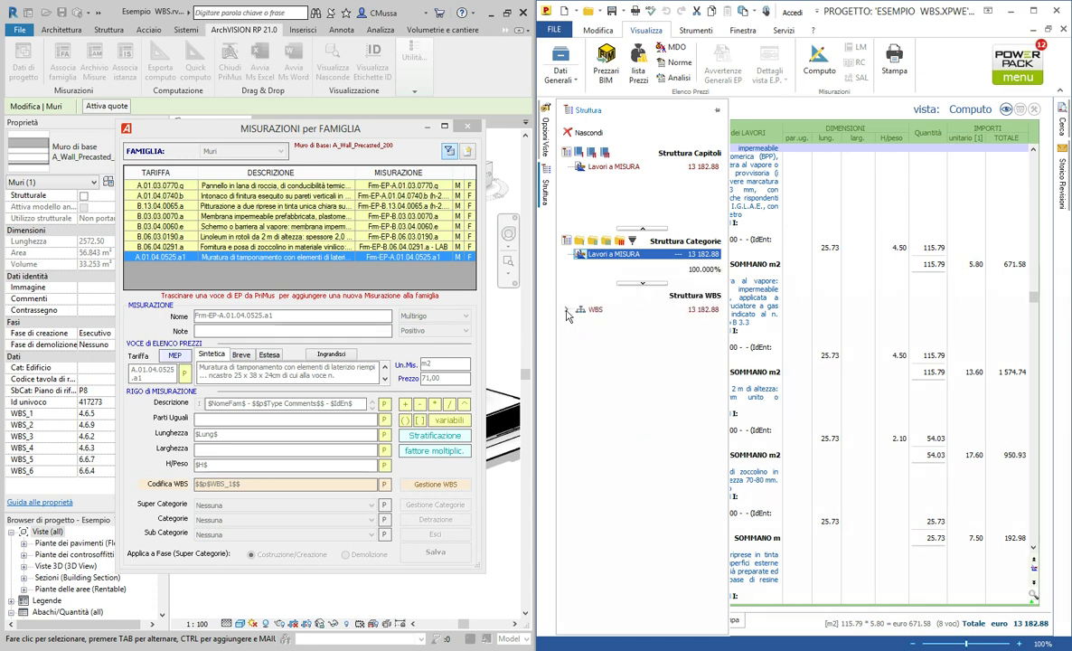
pyautogui.click(567, 311)
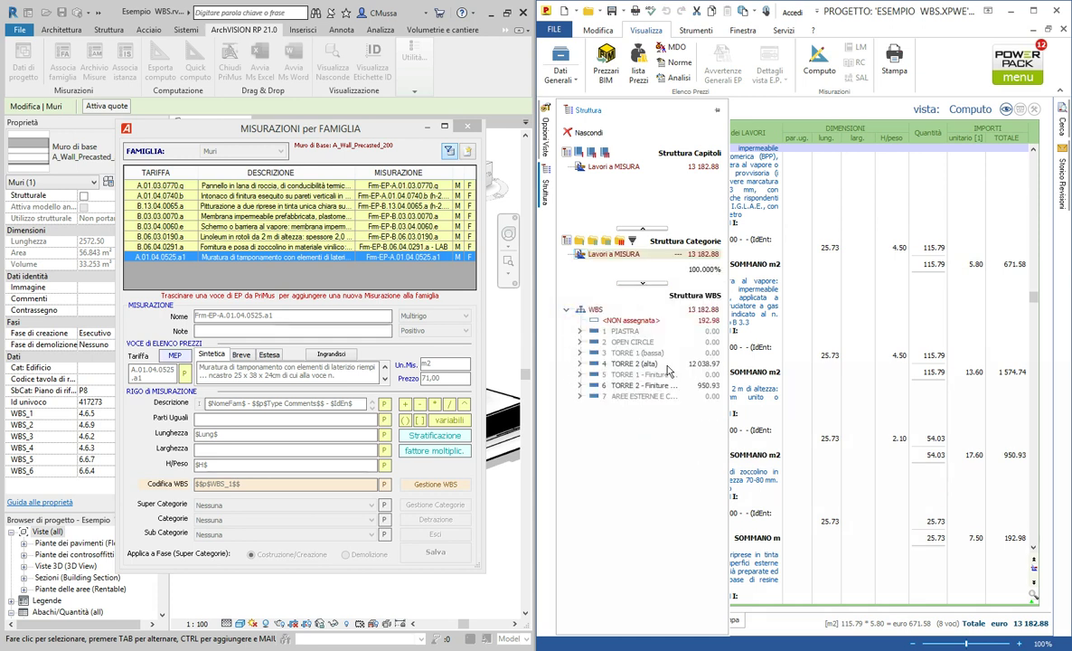
pyautogui.click(620, 369)
pyautogui.moveTo(624, 364)
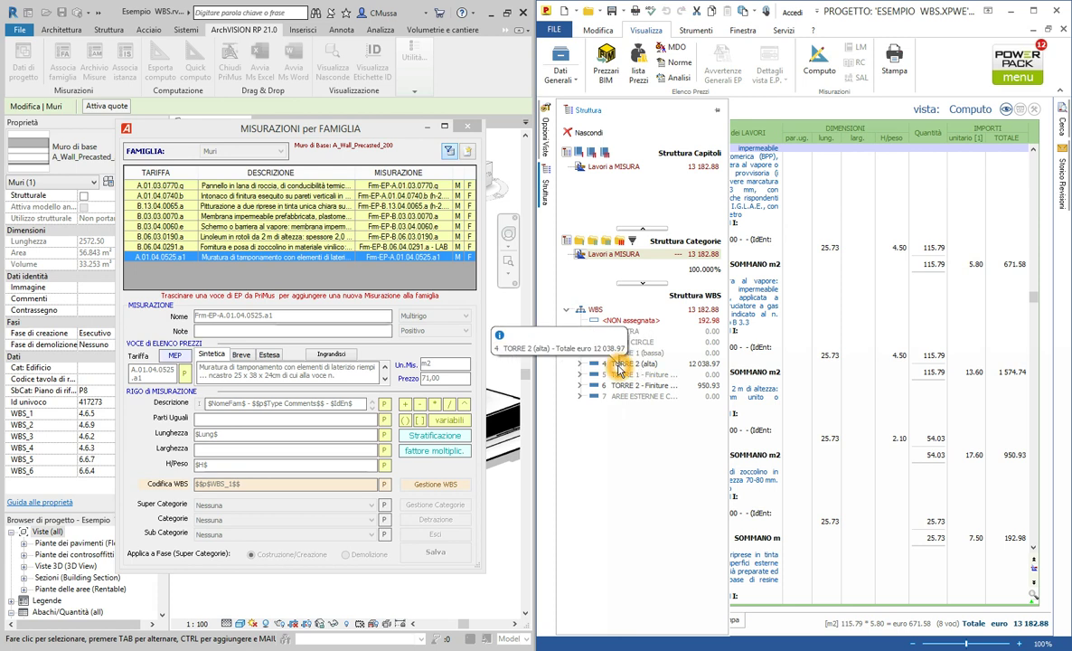
pyautogui.moveTo(351, 134)
pyautogui.mouseDown()
pyautogui.moveTo(376, 374)
pyautogui.moveTo(304, 145)
pyautogui.mouseUp()
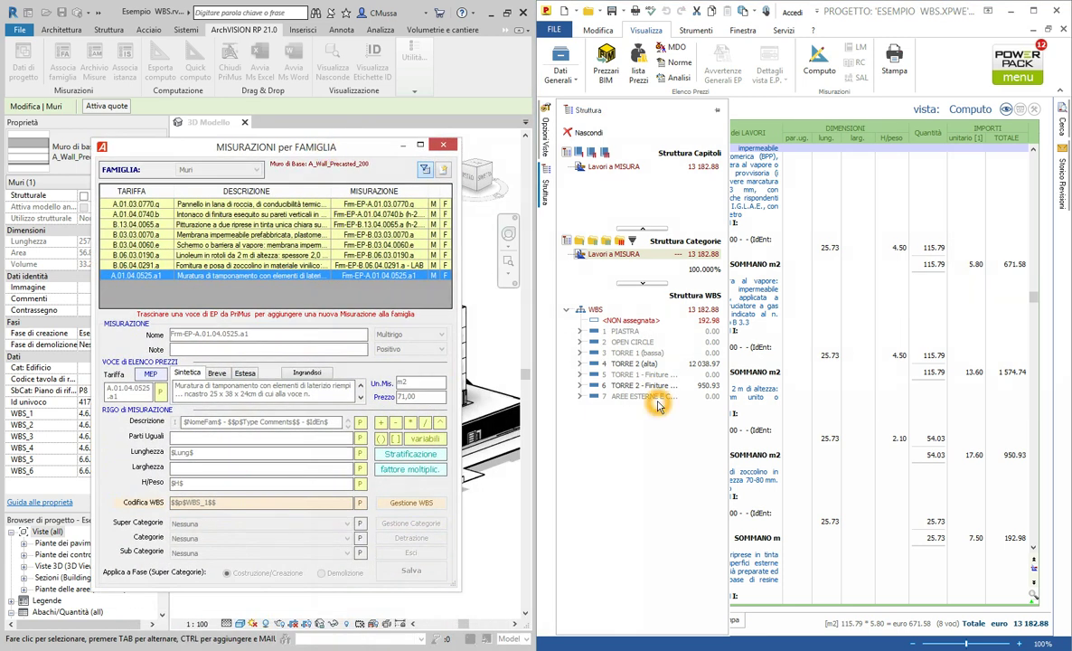
pyautogui.click(579, 365)
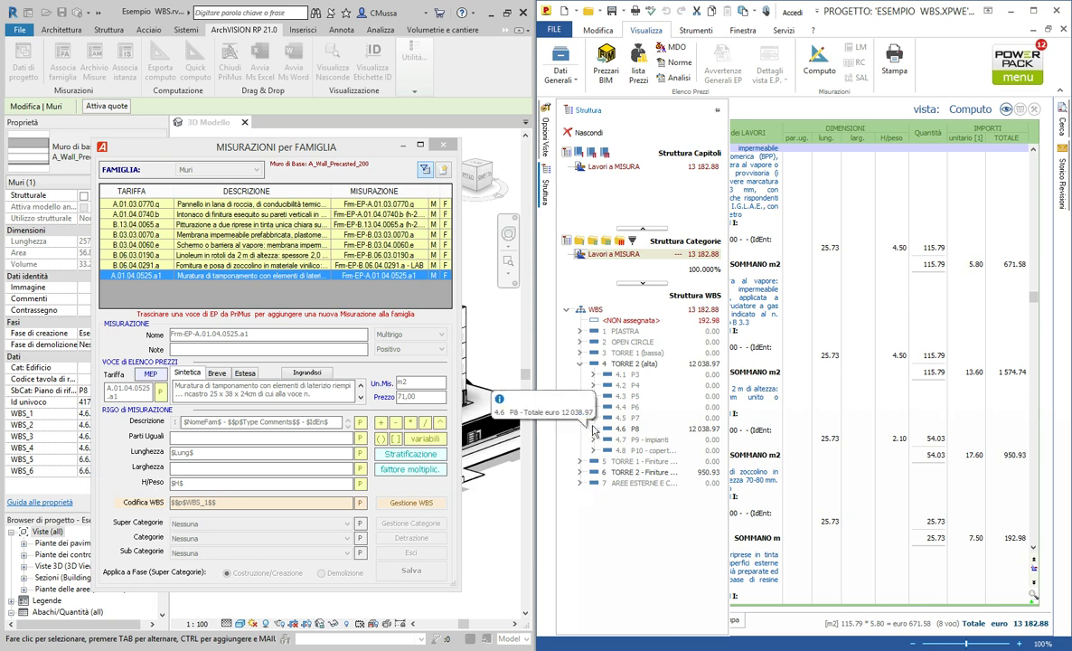
pyautogui.click(594, 429)
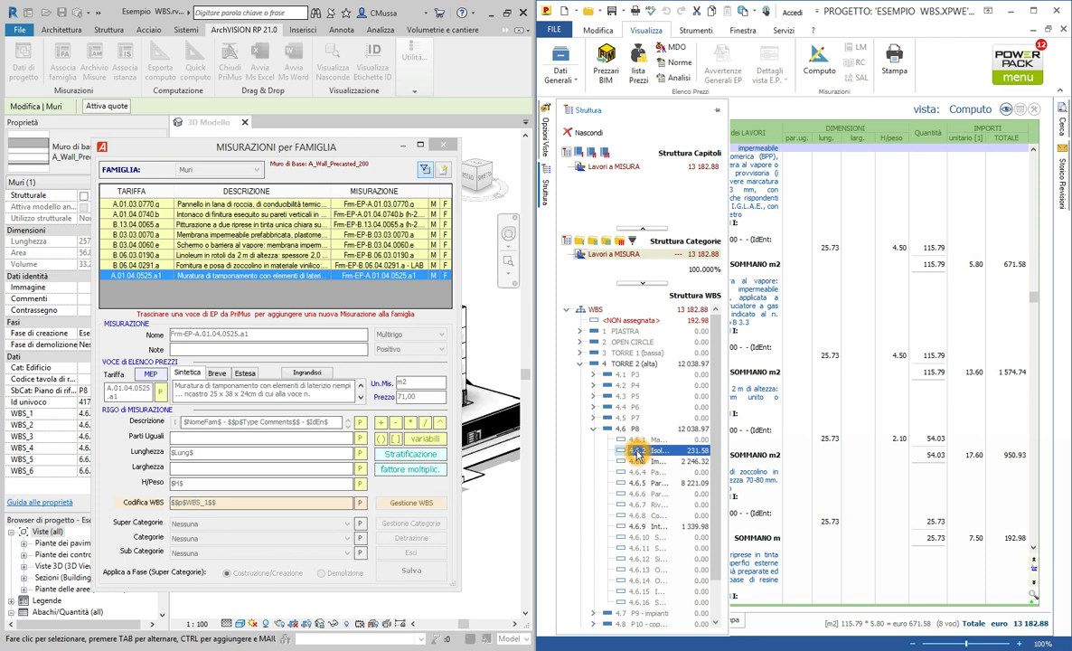
# Filter the estimate to WBS 4.6.2 Isolamenti, showing the 231.58 rock-wool panel entry.
pyautogui.rightClick(636, 451)
pyautogui.click(683, 460)
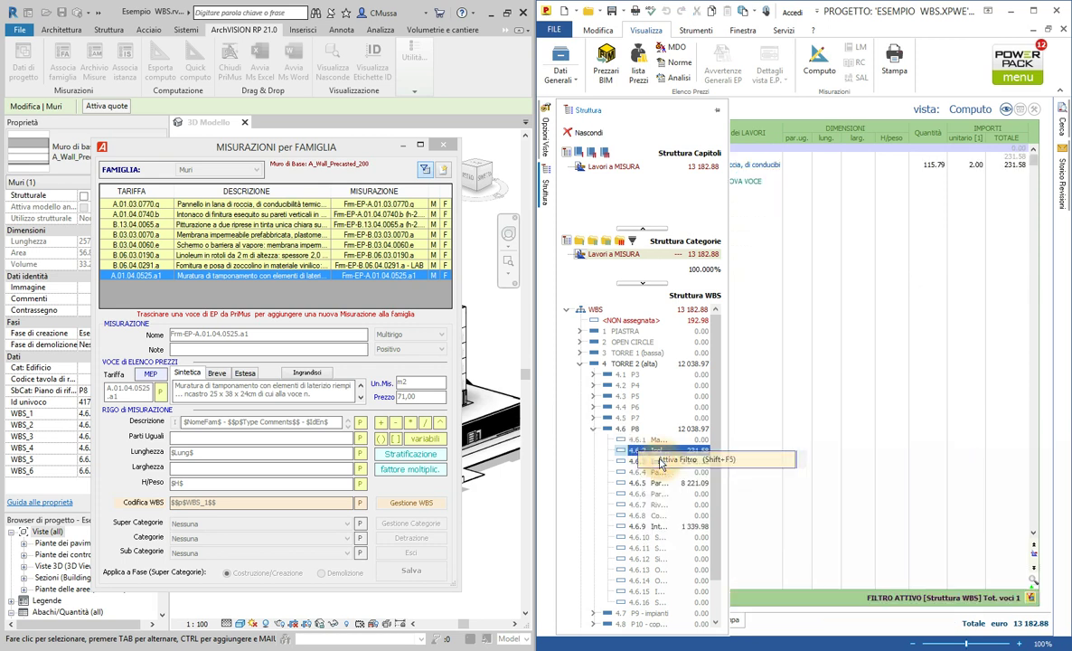
pyautogui.click(716, 109)
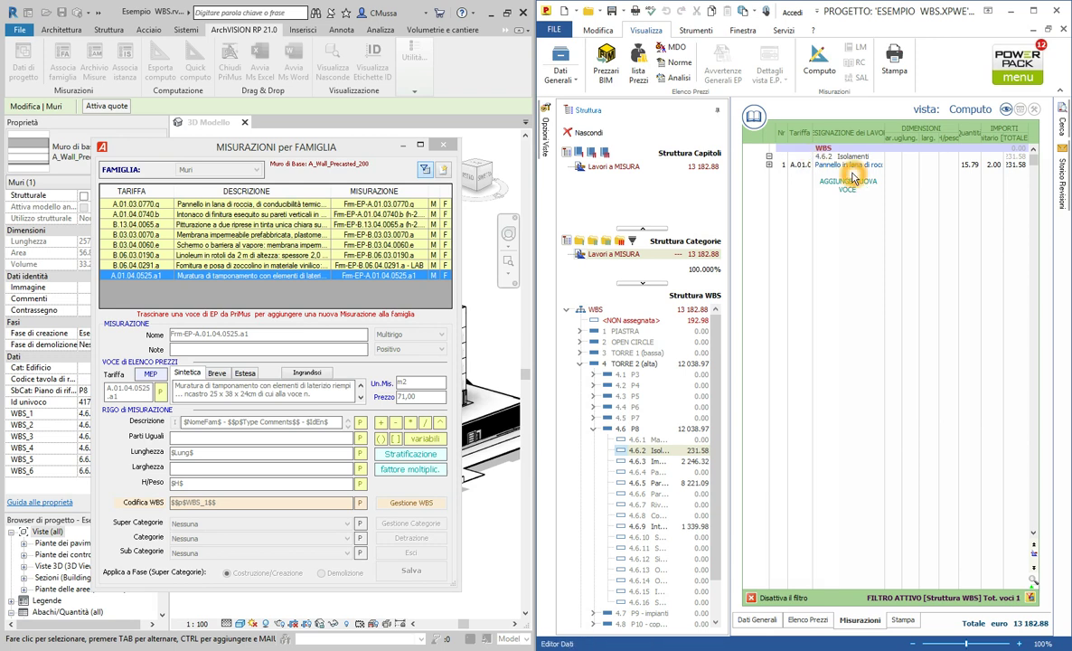
pyautogui.click(829, 168)
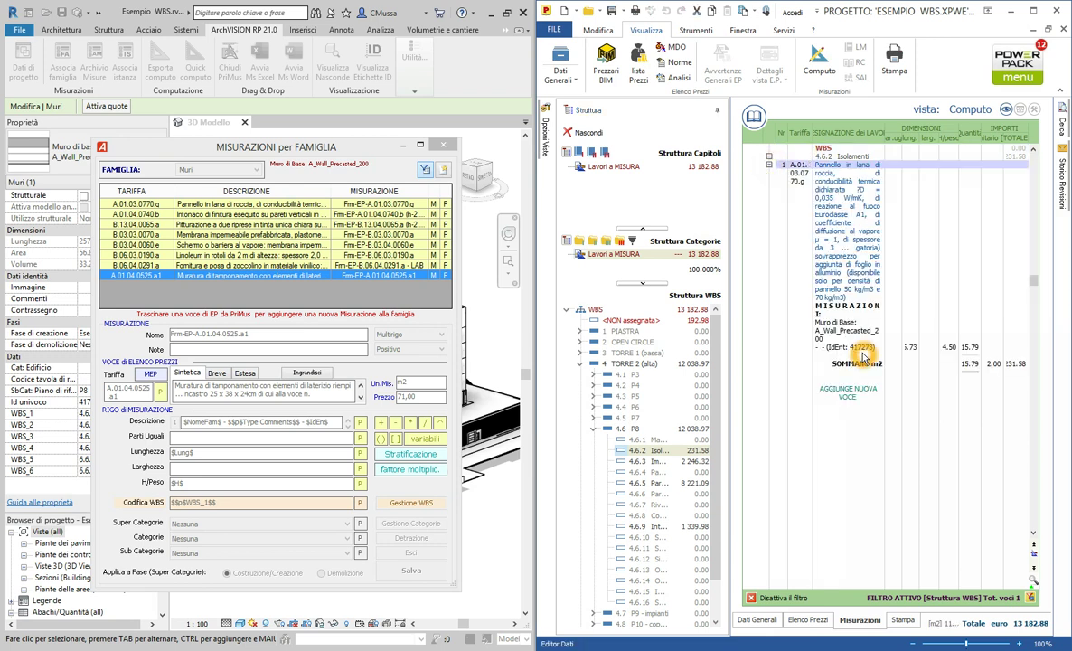
pyautogui.click(625, 450)
pyautogui.scroll(-2, 715, 430)
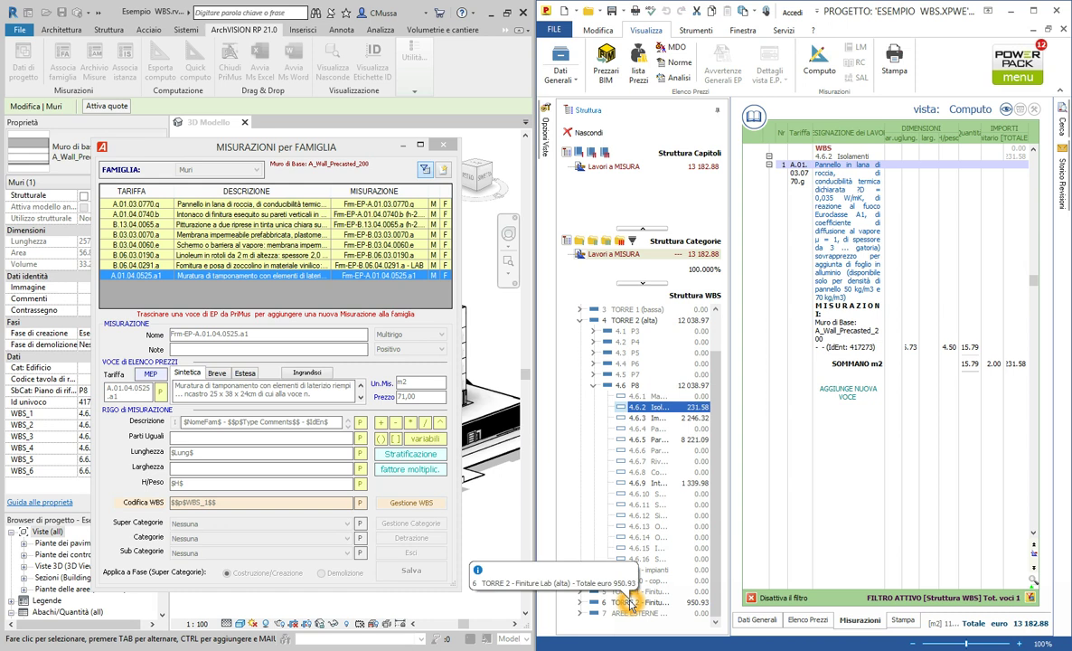
pyautogui.click(443, 146)
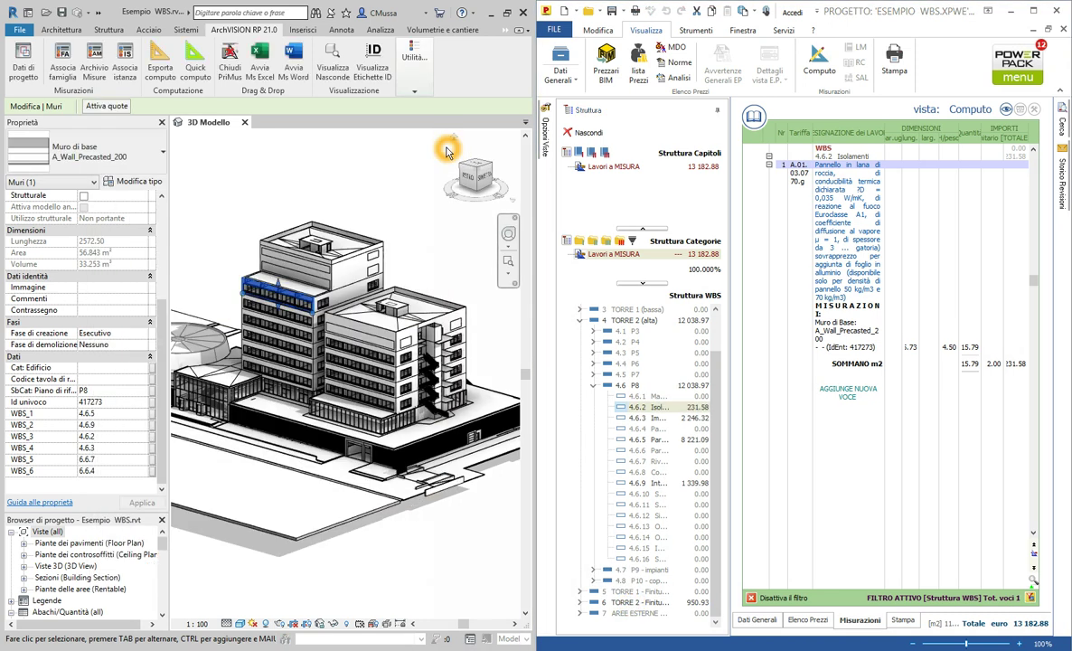
# Select all 20 A_Wall_Precasted_200 walls project-wide and quick-compute them into PriMus.
pyautogui.rightClick(246, 285)
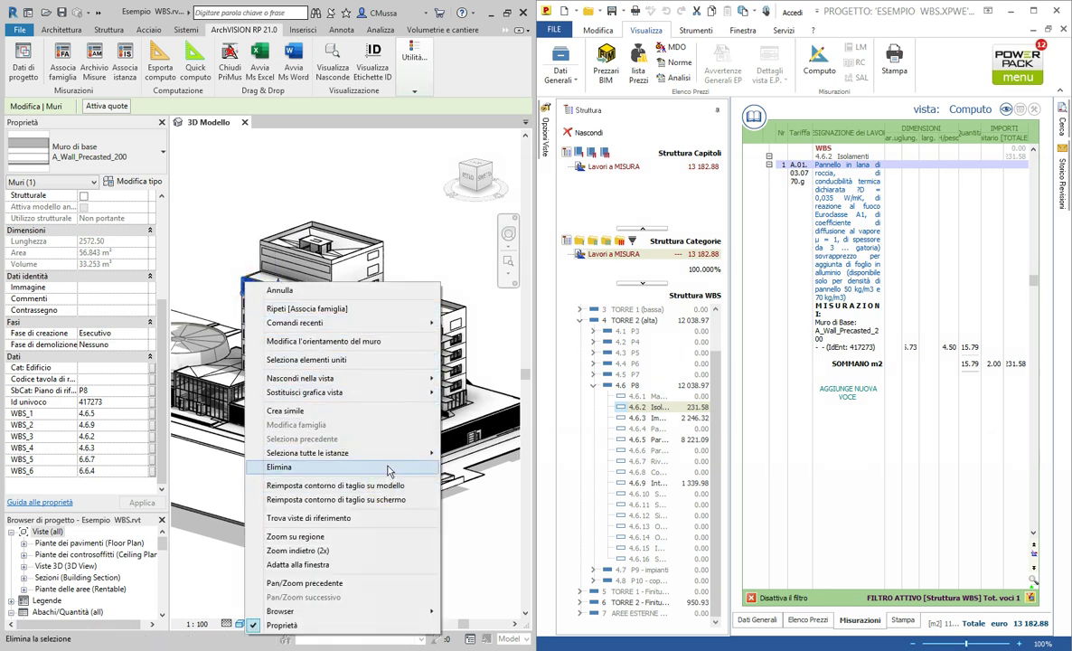
pyautogui.moveTo(344, 452)
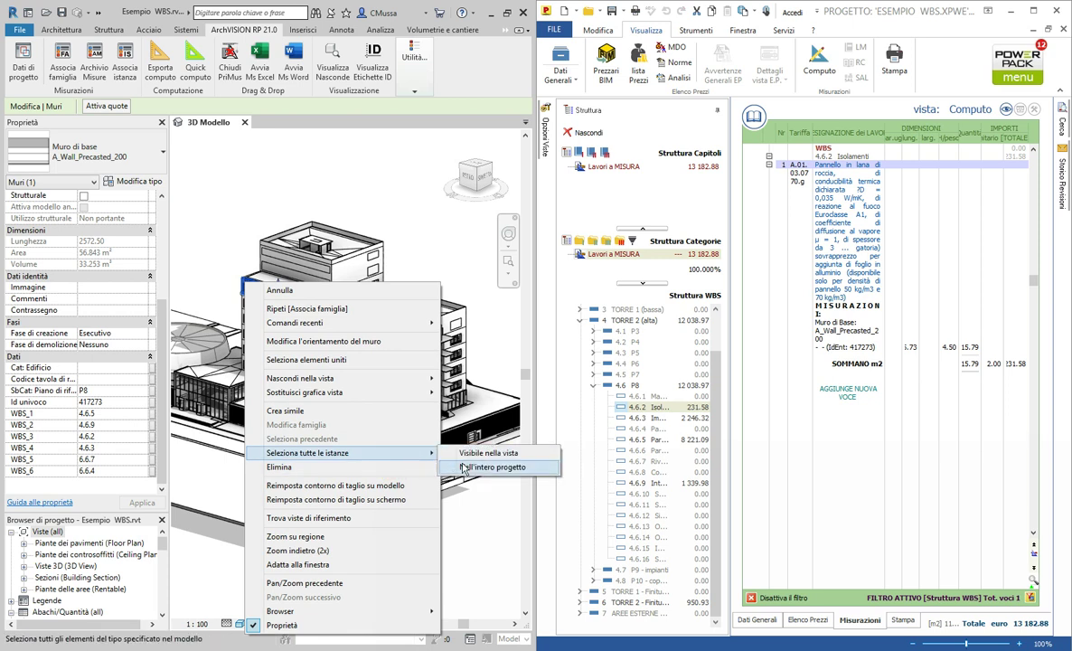
pyautogui.click(476, 468)
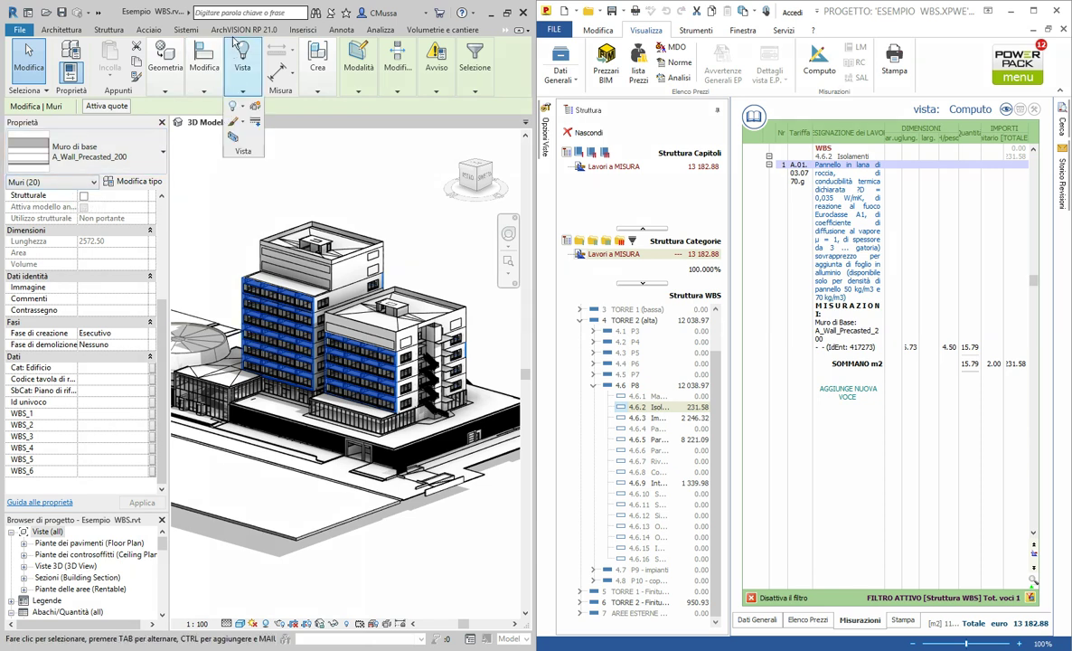
pyautogui.click(232, 34)
pyautogui.click(185, 77)
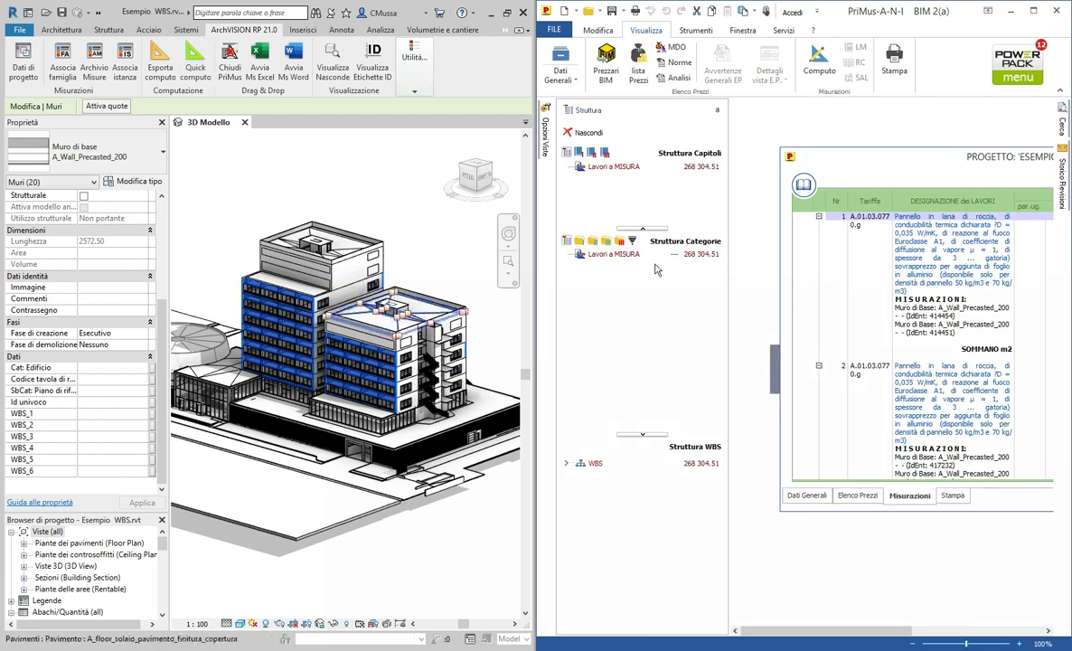
# Maximize the new estimate, collapse all 72 entries, and expand the WBS tree by tower.
pyautogui.doubleClick(893, 156)
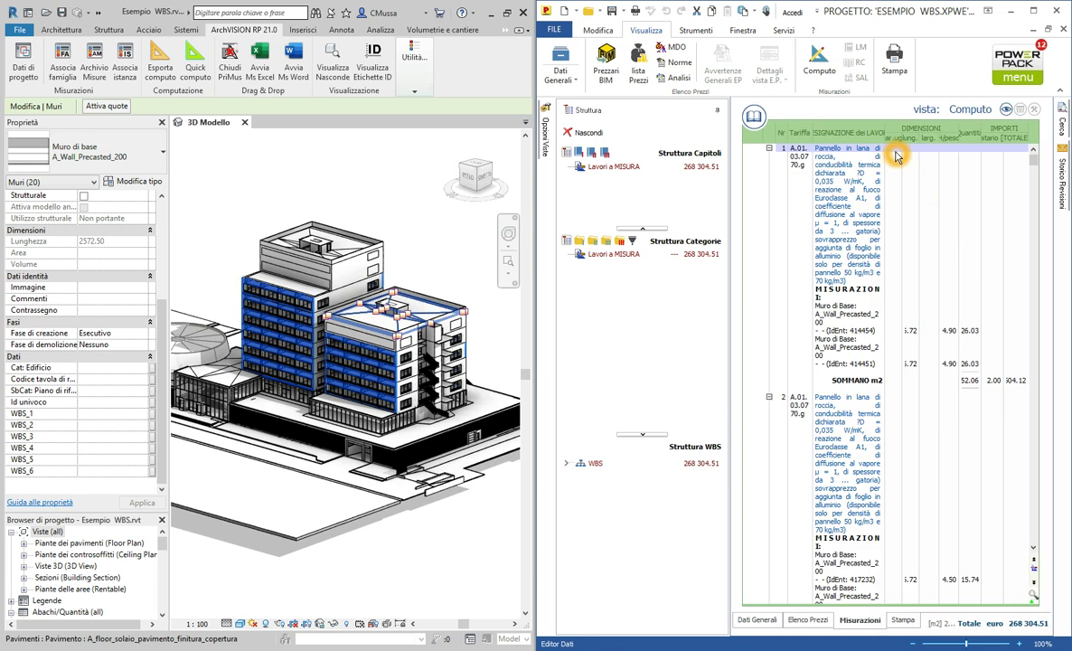
pyautogui.rightClick(882, 189)
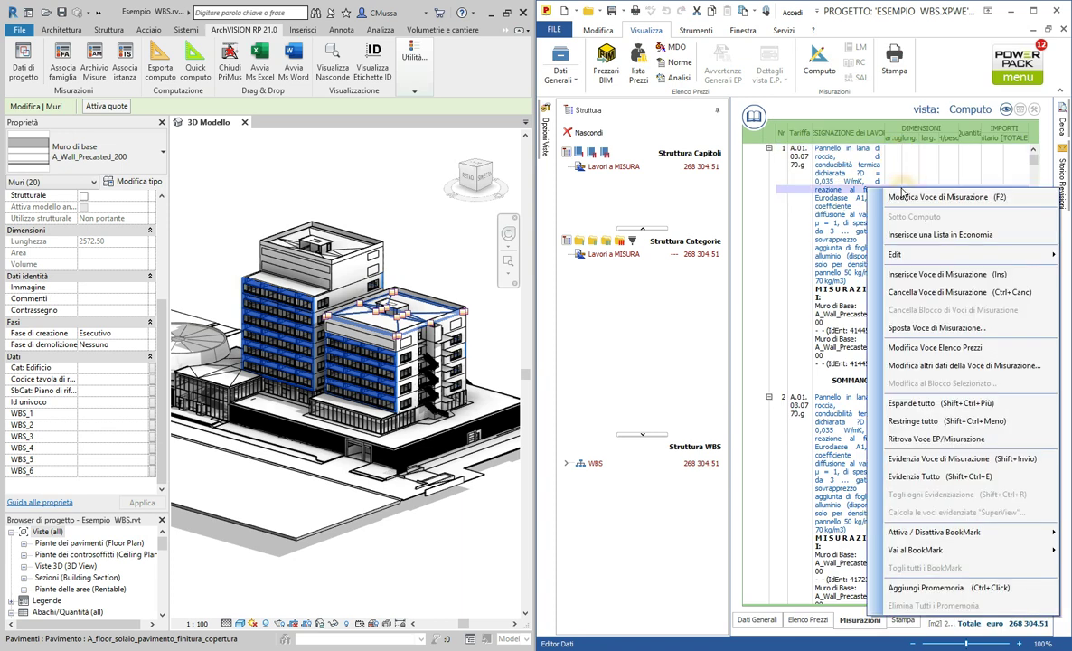
pyautogui.click(915, 426)
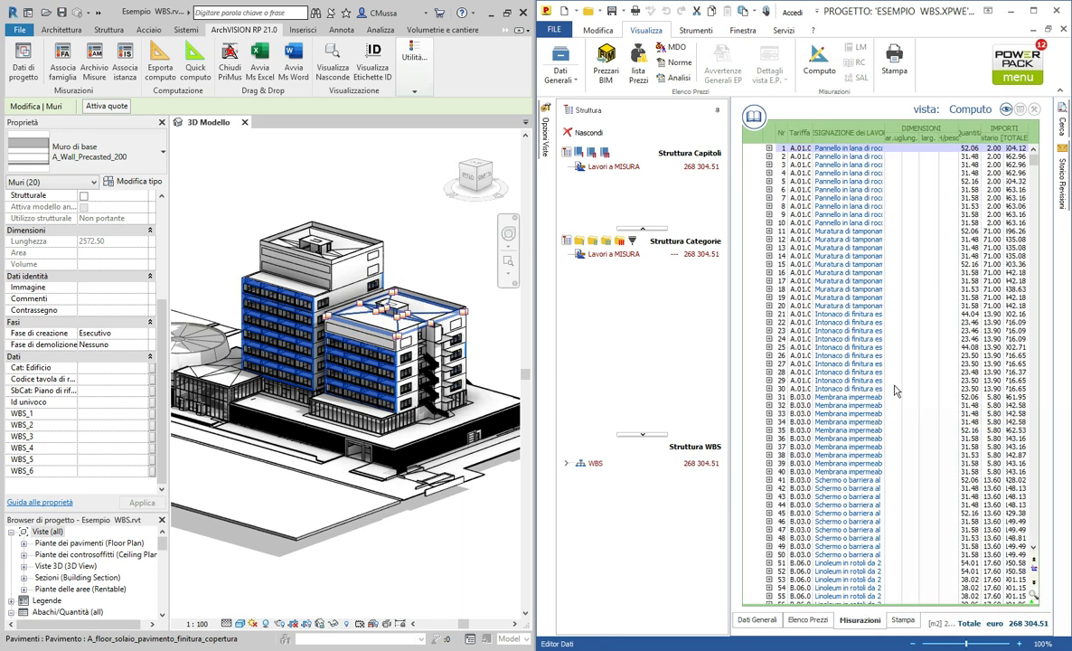
pyautogui.moveTo(1036, 200)
pyautogui.mouseDown()
pyautogui.moveTo(1057, 259)
pyautogui.moveTo(1055, 311)
pyautogui.mouseUp()
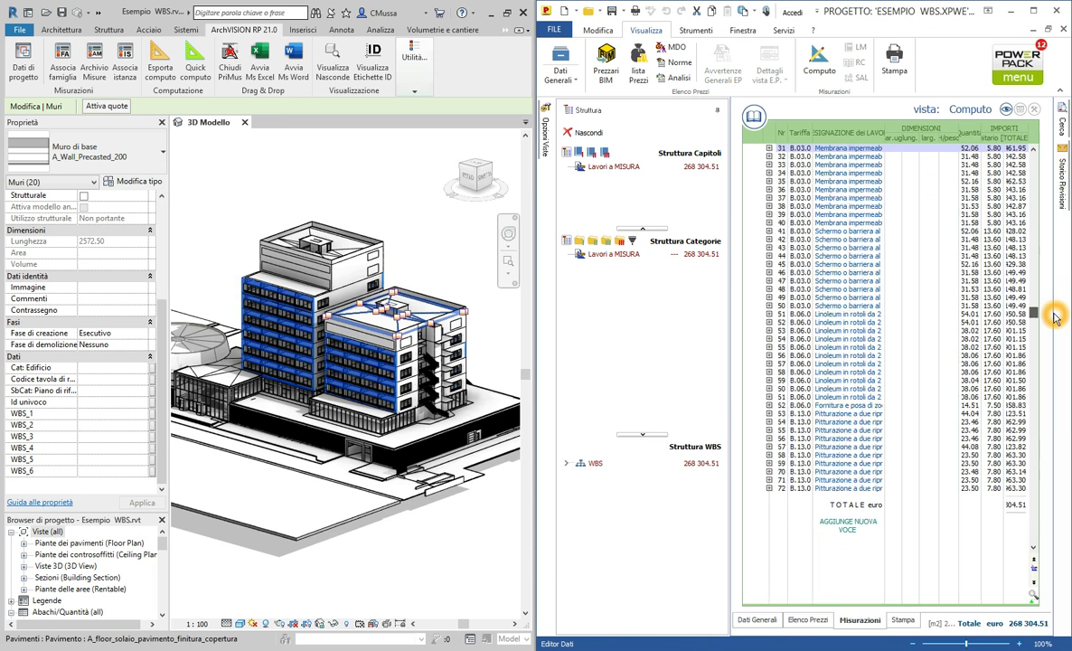
pyautogui.moveTo(630, 440); pyautogui.dragTo(630, 282)
pyautogui.click(567, 308)
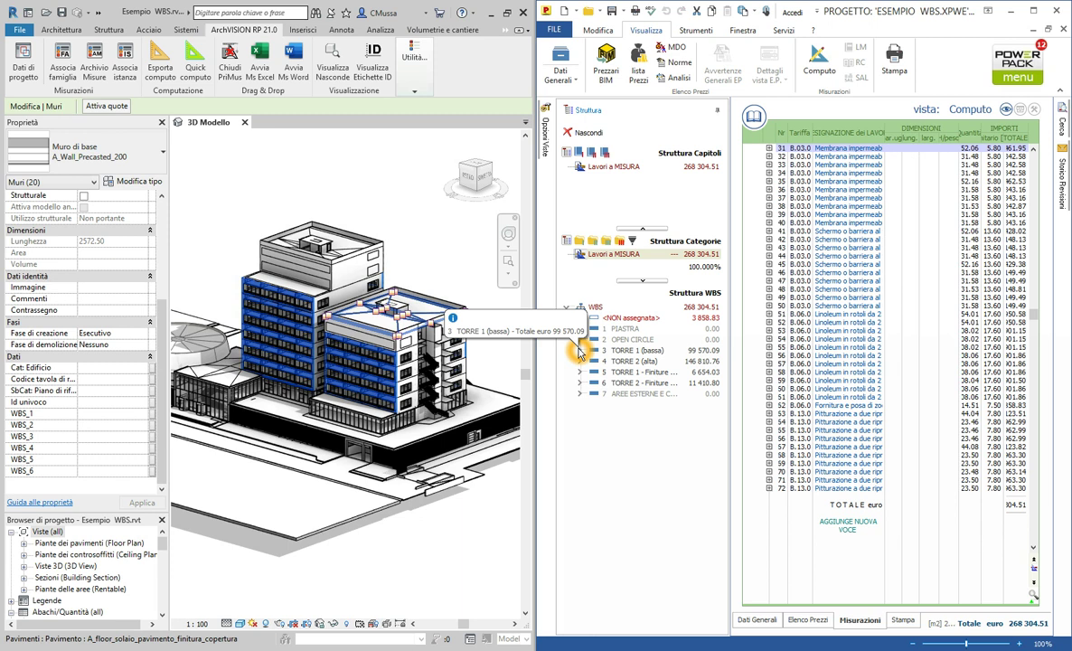
# Show WBS 3.1 P3 under TORRE 1 (bassa) with items 3.1.1–3.1.16, and deselect the Revit walls.
pyautogui.click(579, 349)
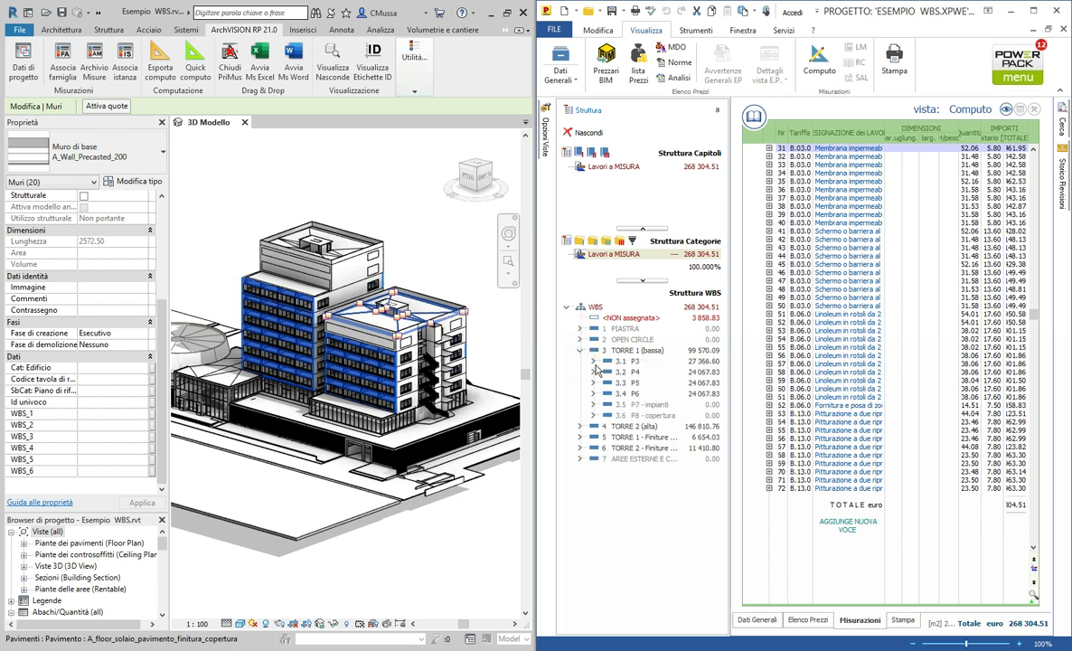
pyautogui.click(593, 361)
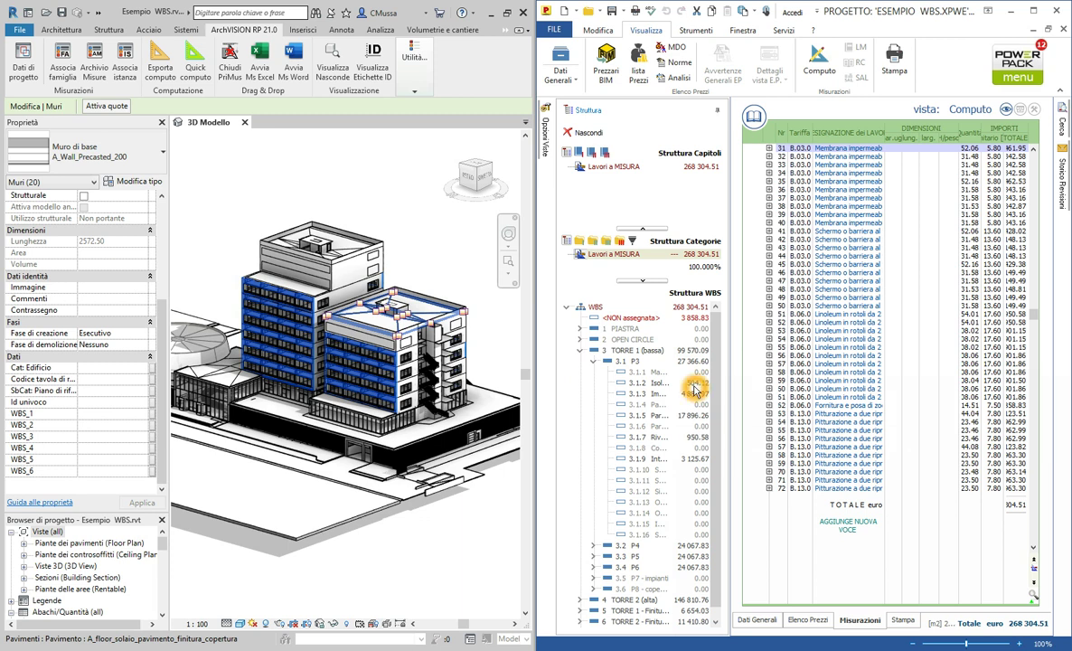
pyautogui.click(618, 358)
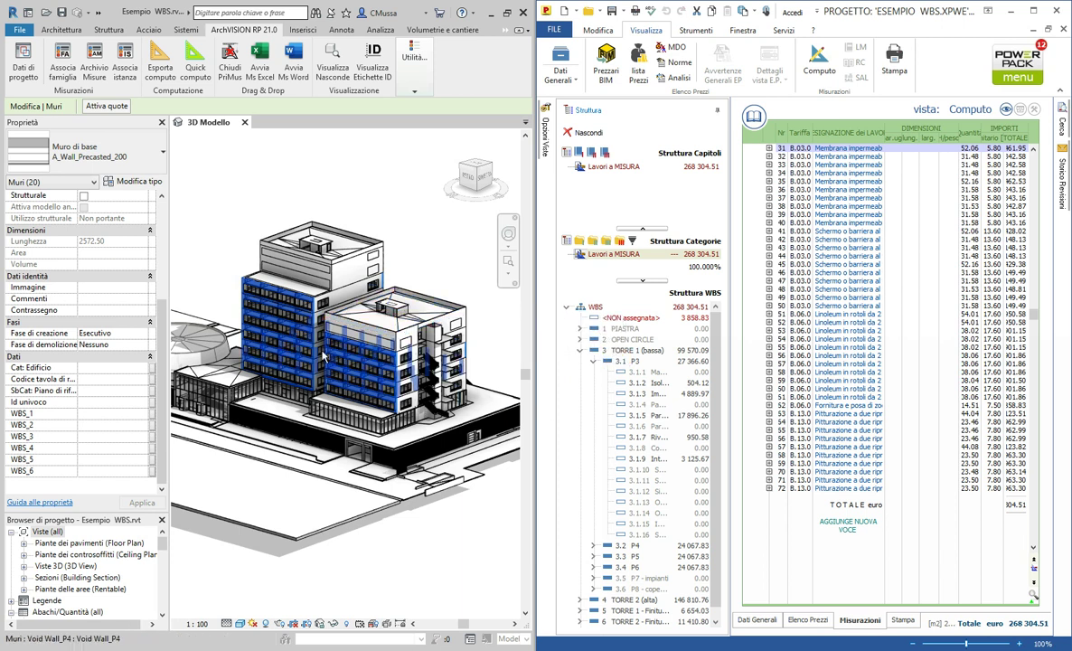
pyautogui.click(318, 168)
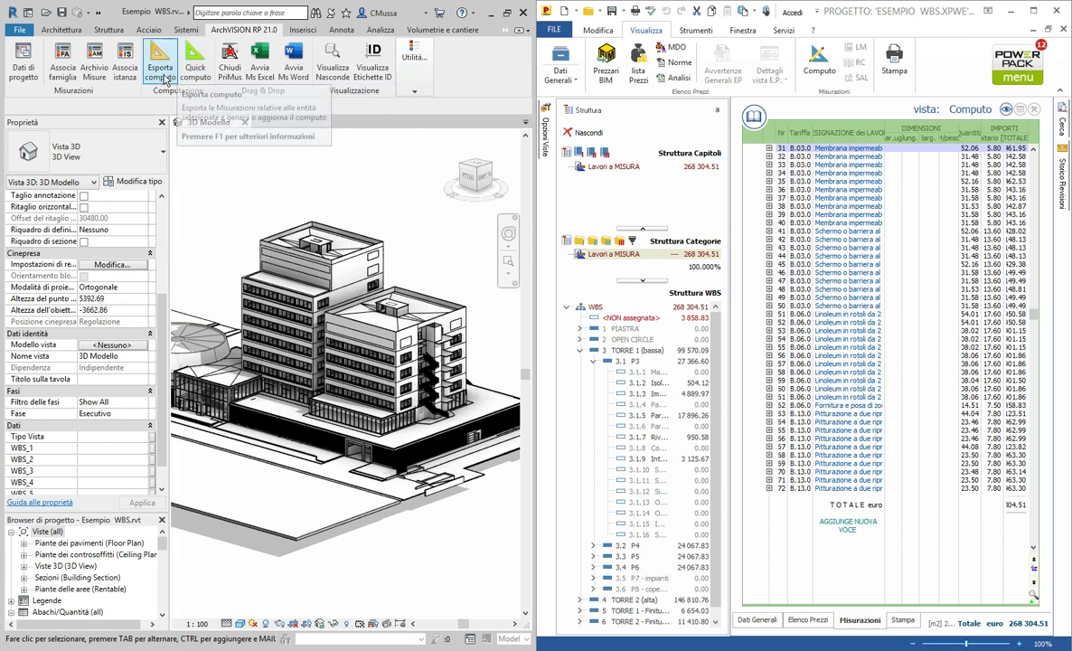
# Start the Esporta computo export for all visible elements, with the Livello prefix for category filters.
pyautogui.click(163, 80)
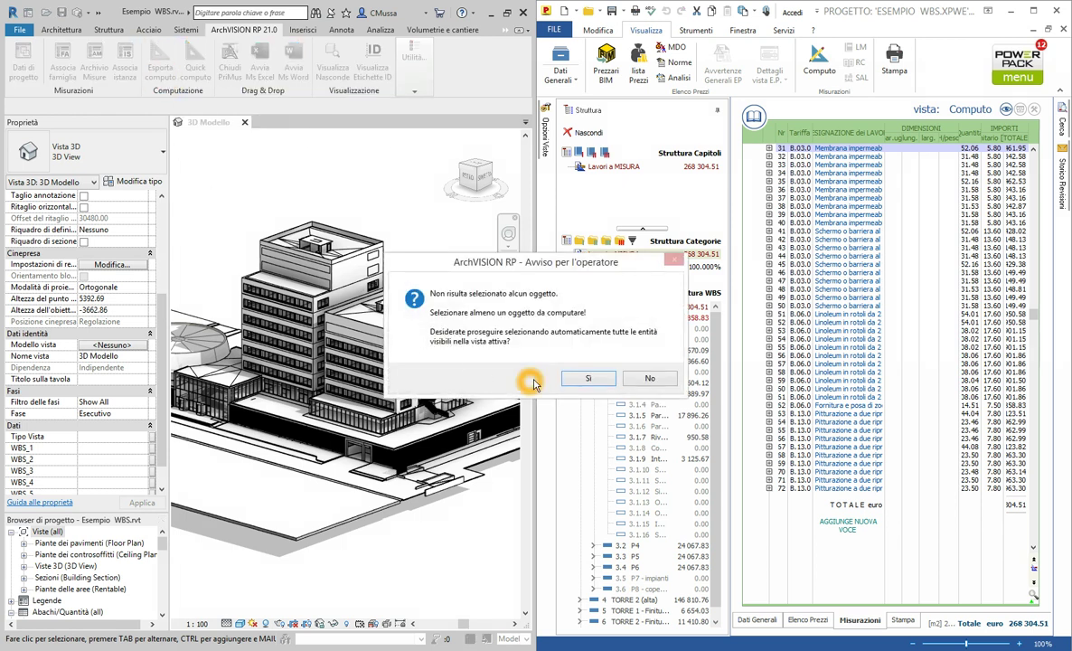
pyautogui.click(588, 380)
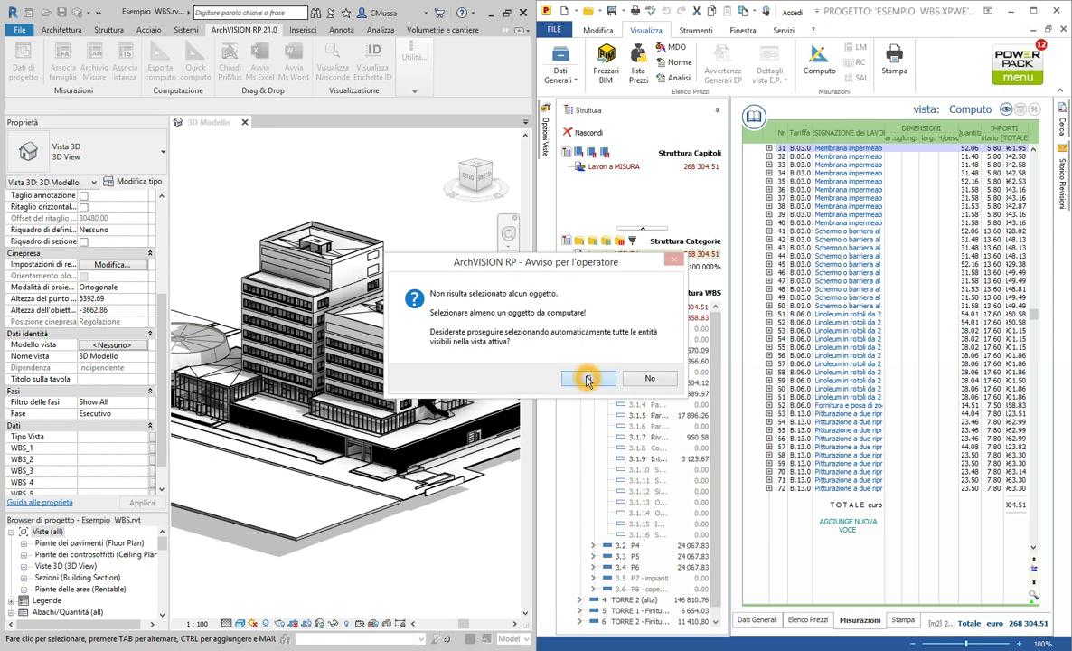
pyautogui.click(587, 380)
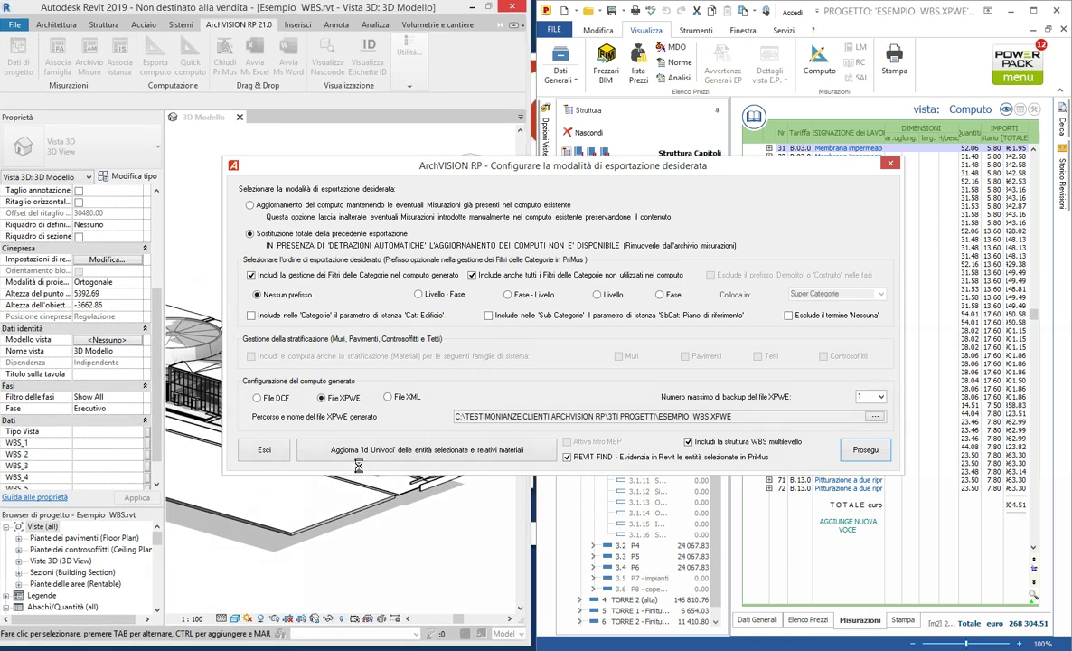
pyautogui.click(436, 371)
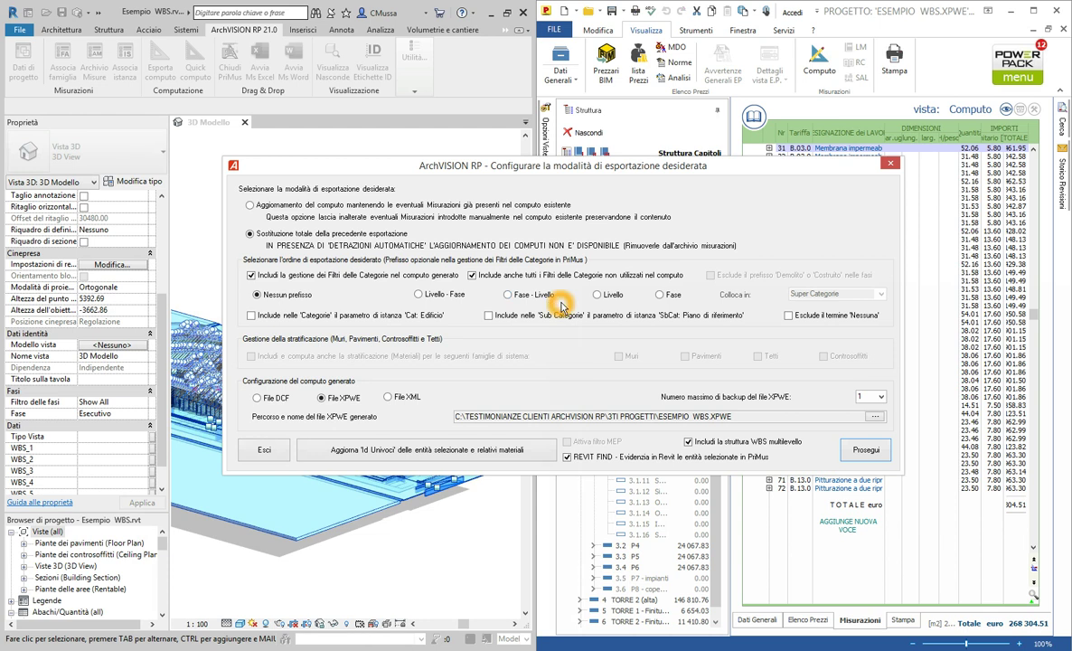
pyautogui.moveTo(583, 178)
pyautogui.mouseDown()
pyautogui.moveTo(696, 101)
pyautogui.moveTo(594, 134)
pyautogui.mouseUp()
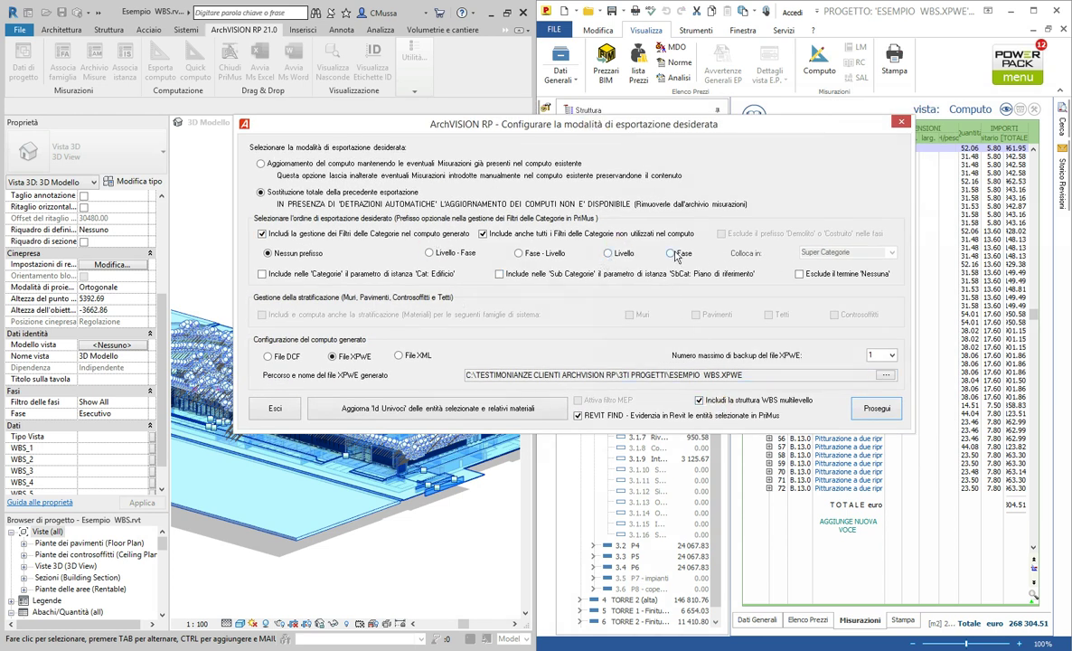
pyautogui.click(608, 254)
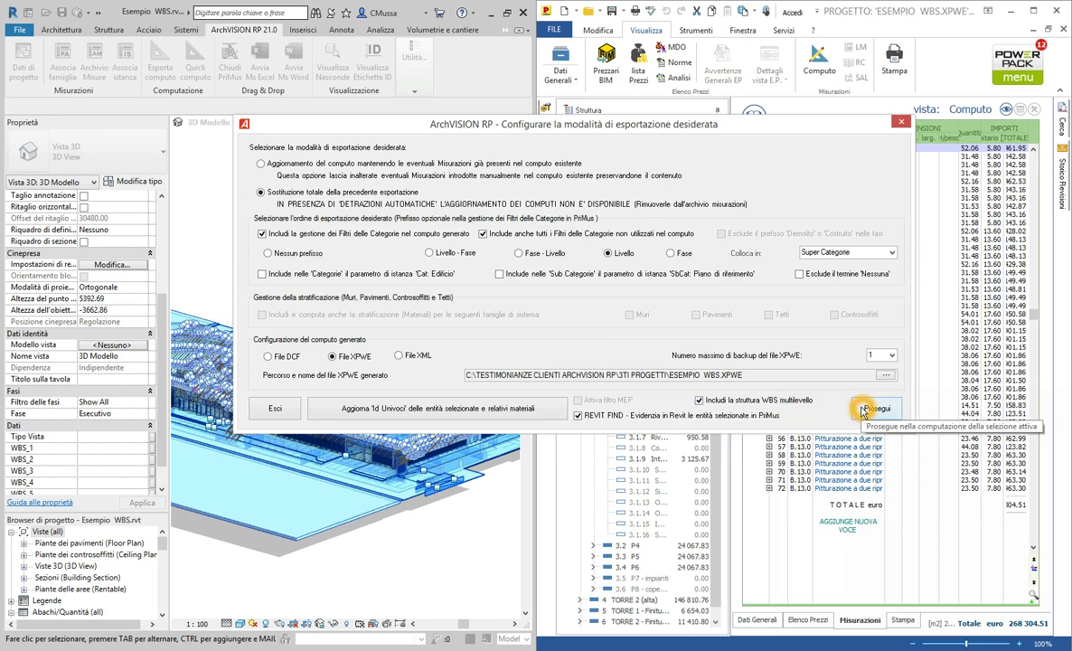
# Run the export into a new PriMus estimate totalling 9 393 595.80 euro.
pyautogui.click(864, 409)
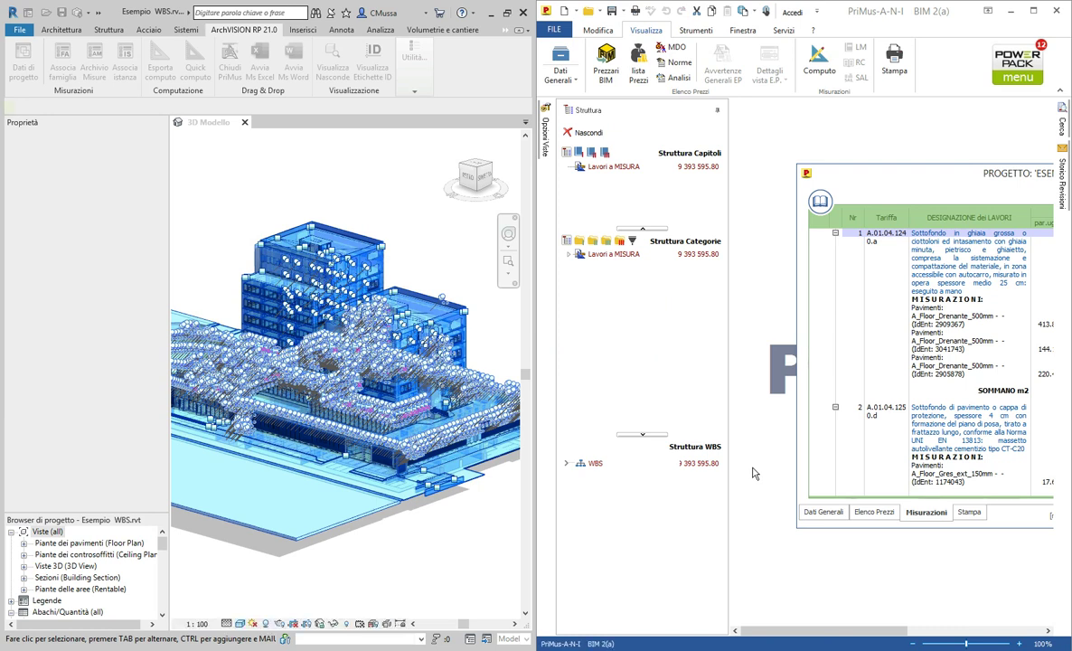
# Maximize the Misurazioni sheet and widen PriMus over Revit so all measurement columns show.
pyautogui.doubleClick(938, 174)
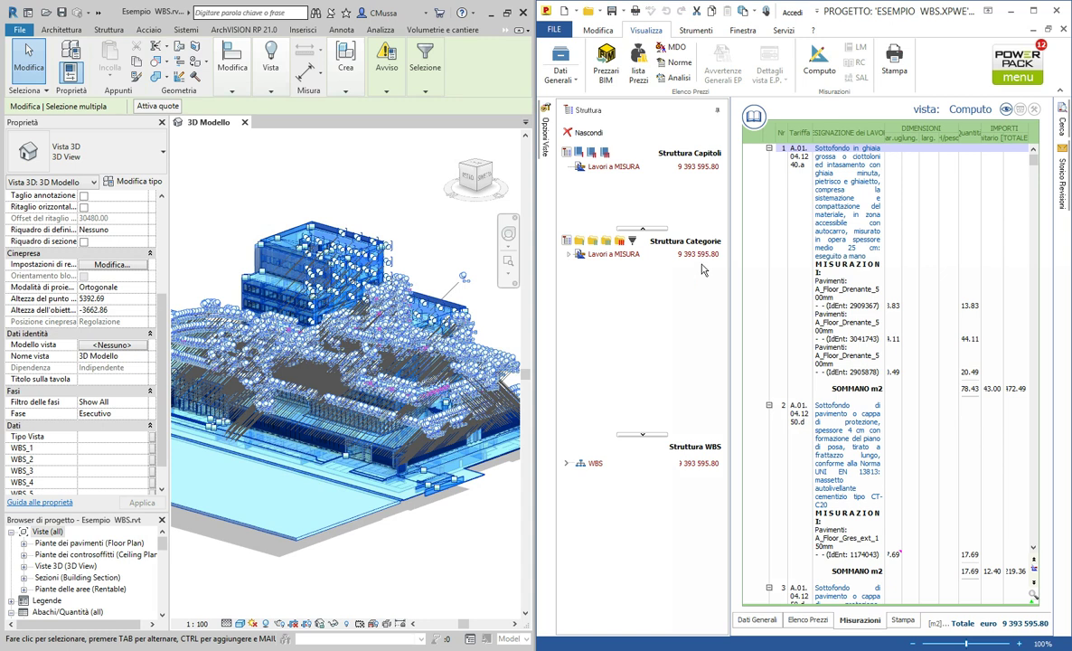
pyautogui.click(788, 290)
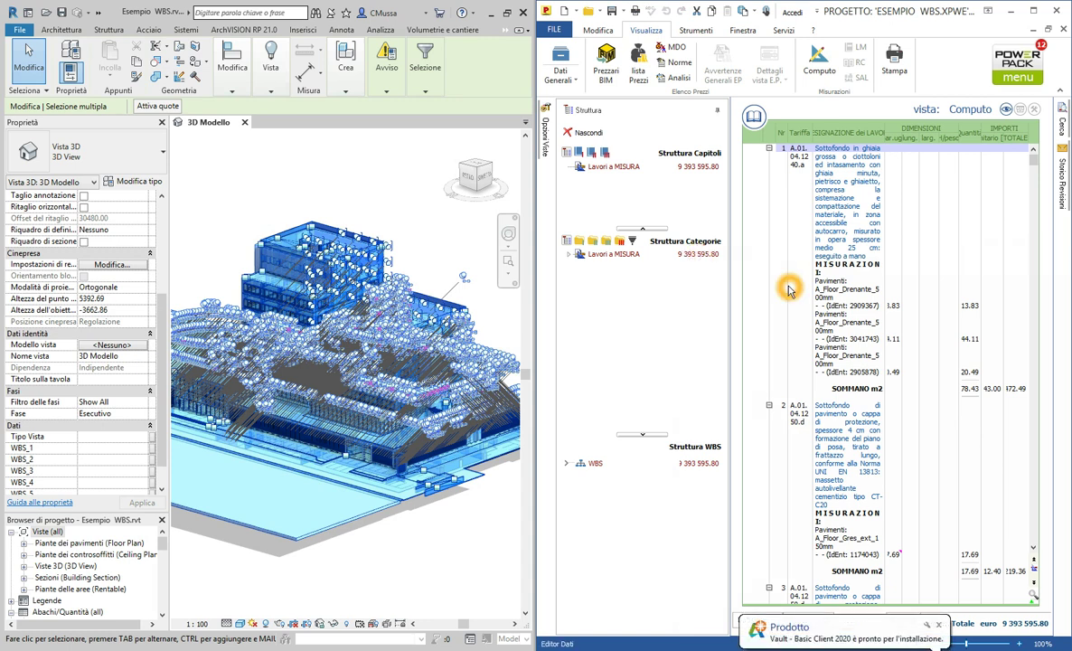
pyautogui.moveTo(538, 264); pyautogui.dragTo(273, 255)
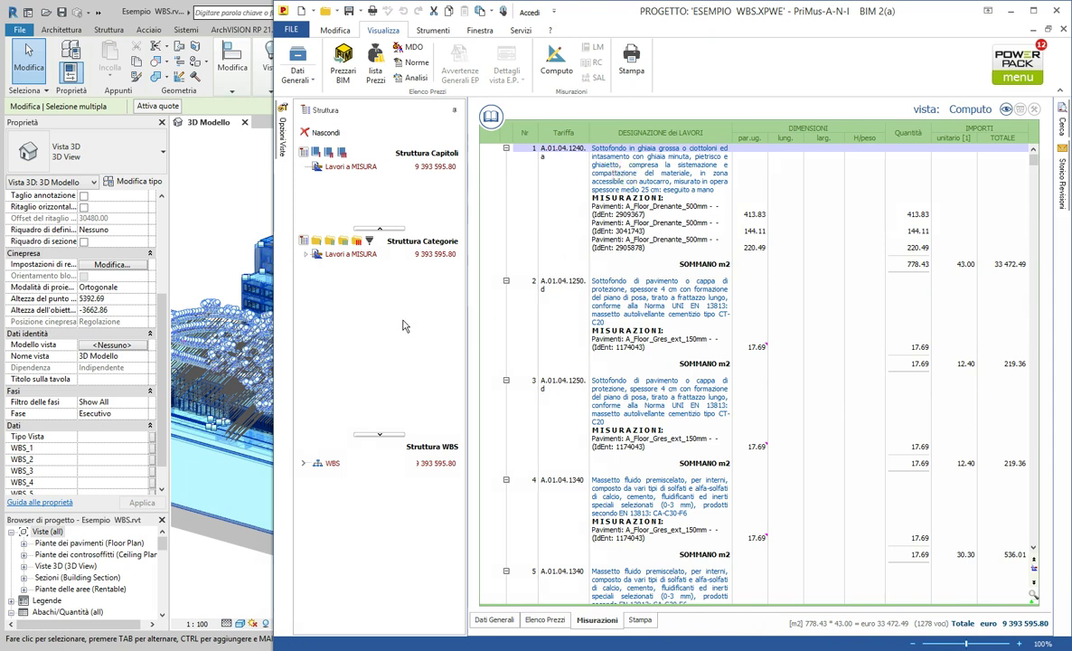
# Enlarge the Struttura Categorie panel and expand Lavori a MISURA to list its categories.
pyautogui.click(304, 248)
pyautogui.click(385, 229)
pyautogui.moveTo(386, 232); pyautogui.dragTo(390, 180)
pyautogui.click(306, 211)
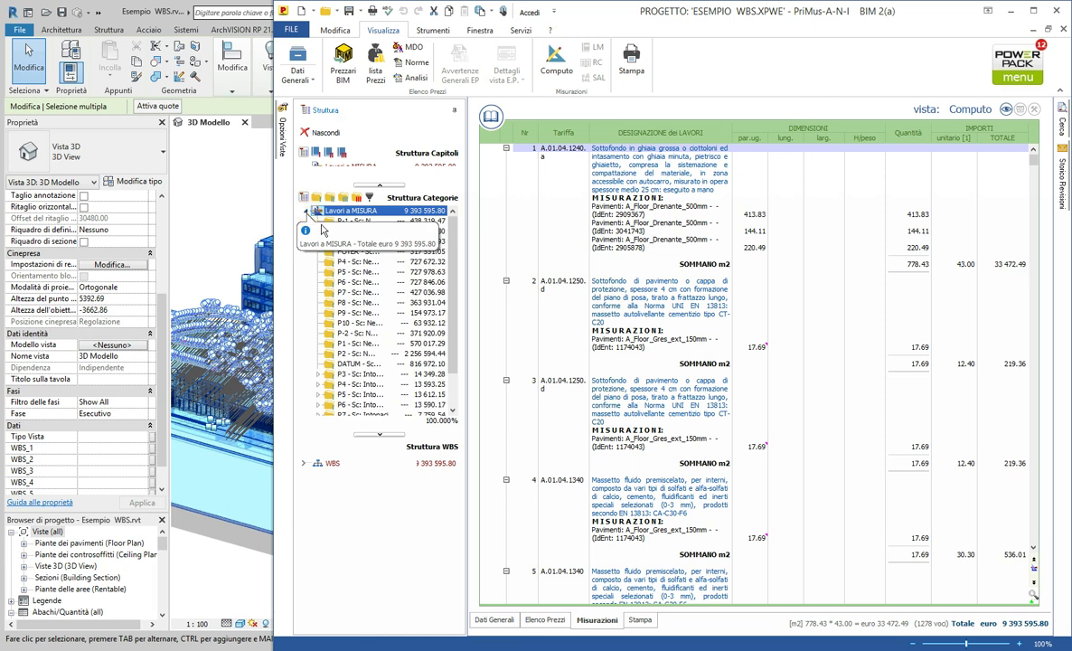
pyautogui.click(383, 435)
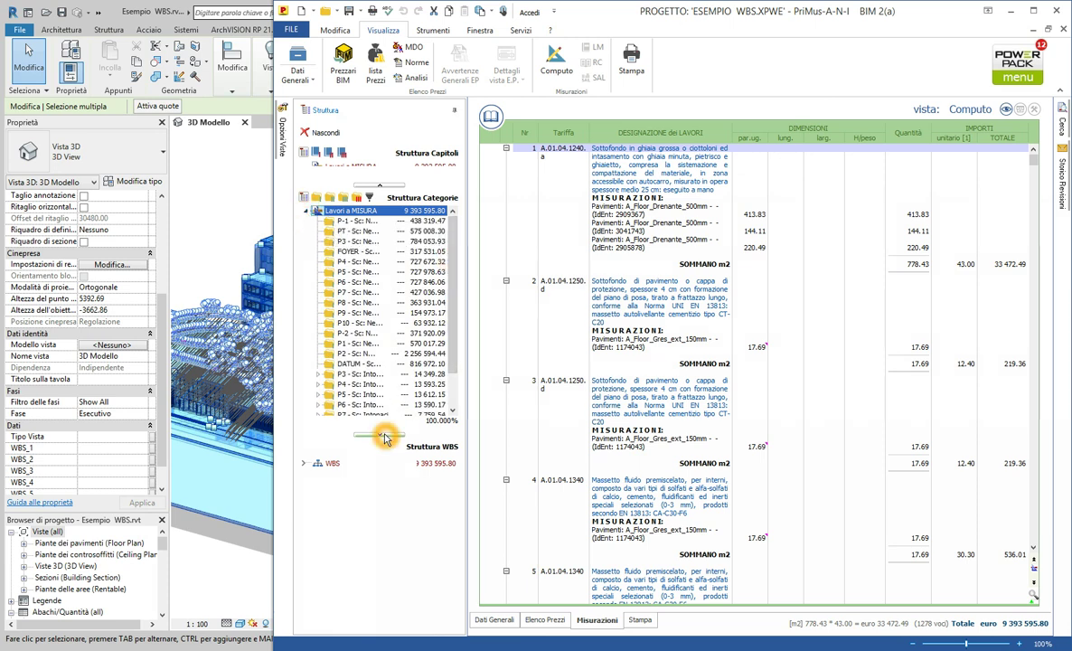
pyautogui.moveTo(383, 437); pyautogui.dragTo(378, 565)
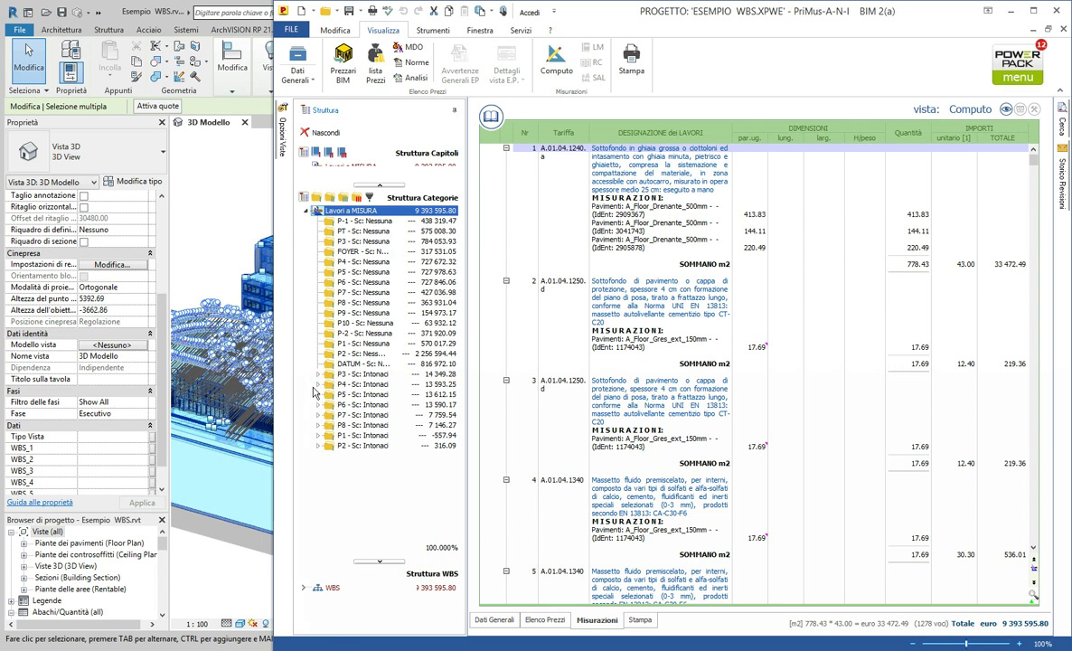
# Filter the estimate to P4 - Sc: Intonaci > Esterni > Piano Primo Finito (13 593.25 euro).
pyautogui.click(318, 384)
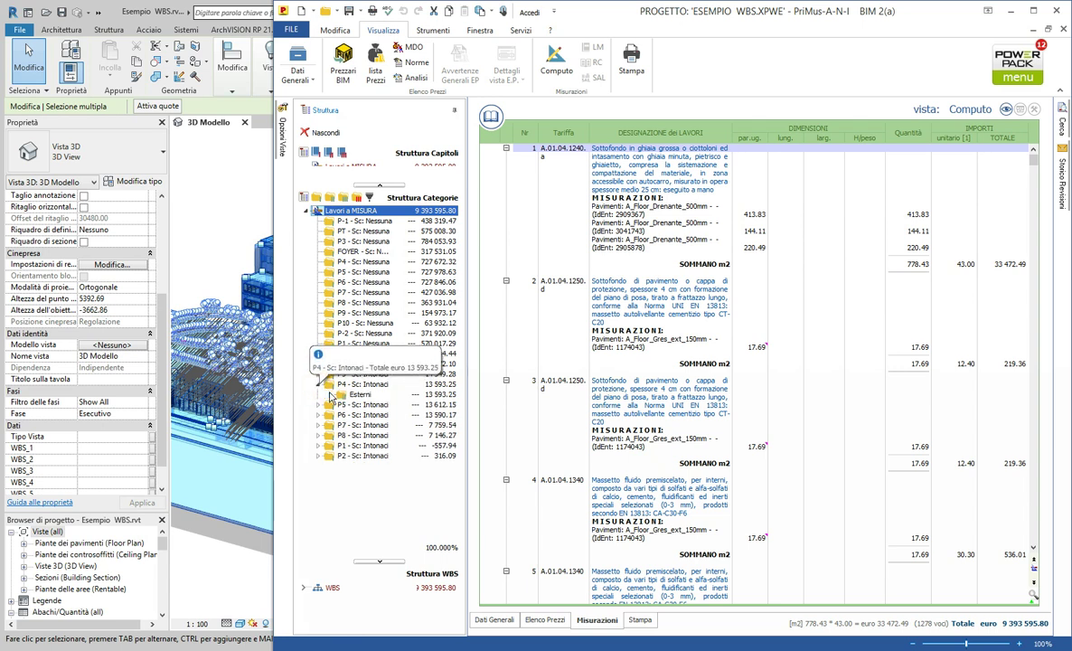
pyautogui.click(331, 395)
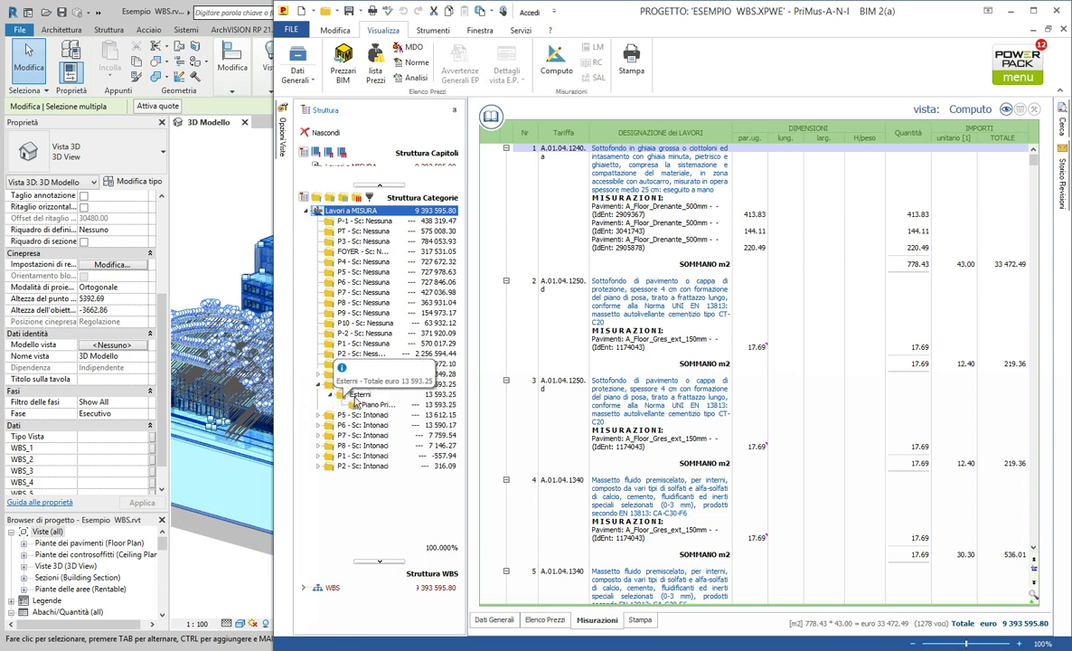
pyautogui.click(363, 400)
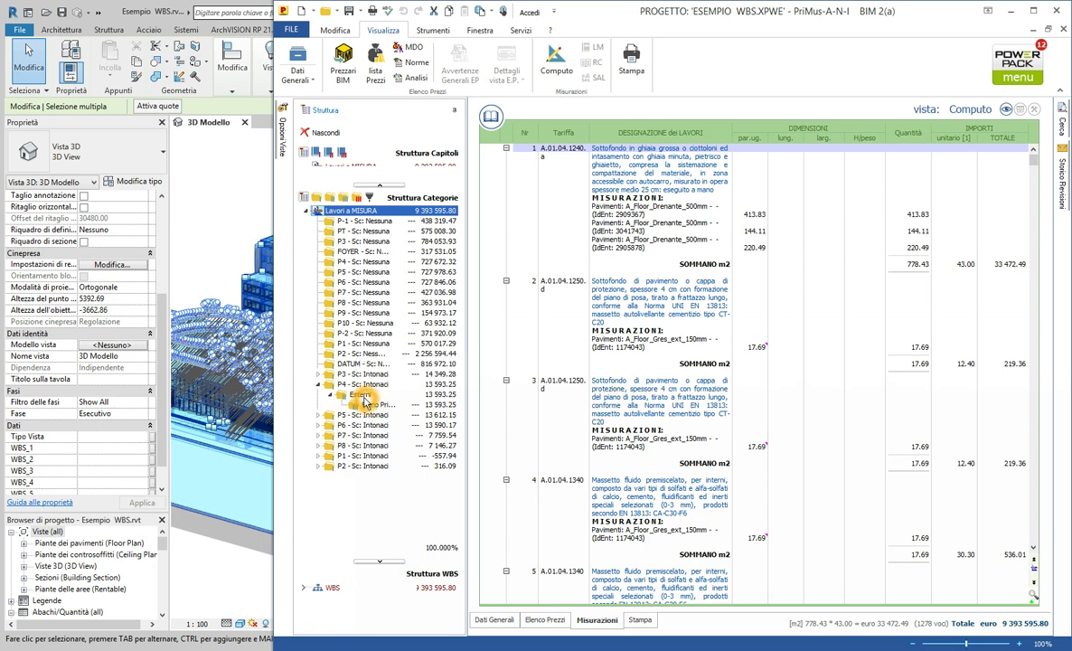
pyautogui.click(363, 399)
pyautogui.moveTo(360, 395)
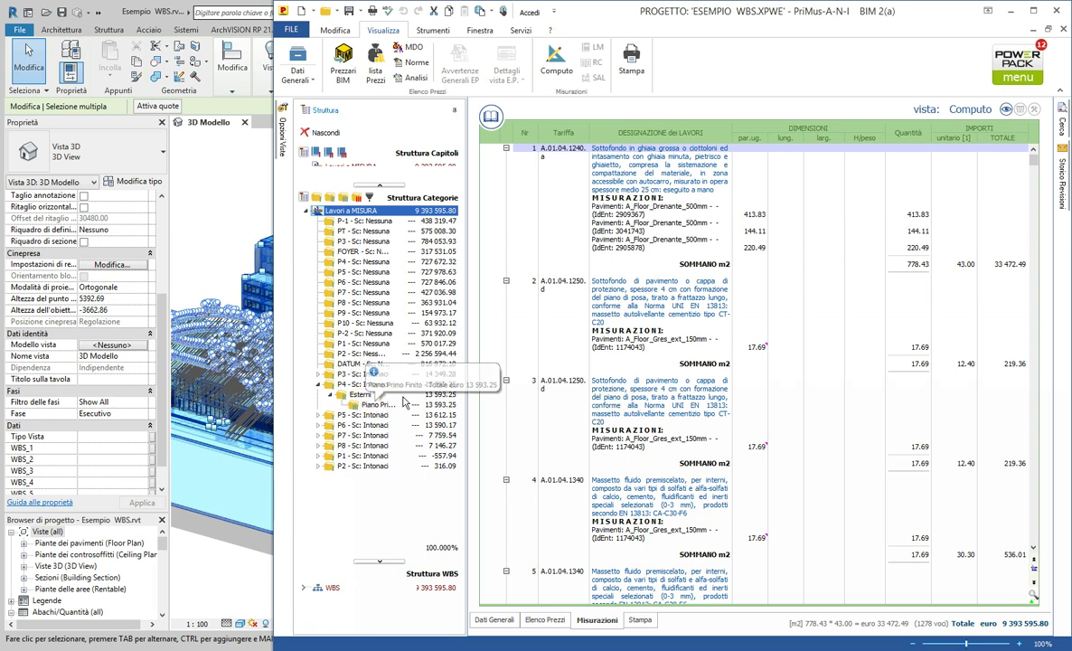
pyautogui.moveTo(468, 305); pyautogui.dragTo(522, 313)
pyautogui.click(394, 404)
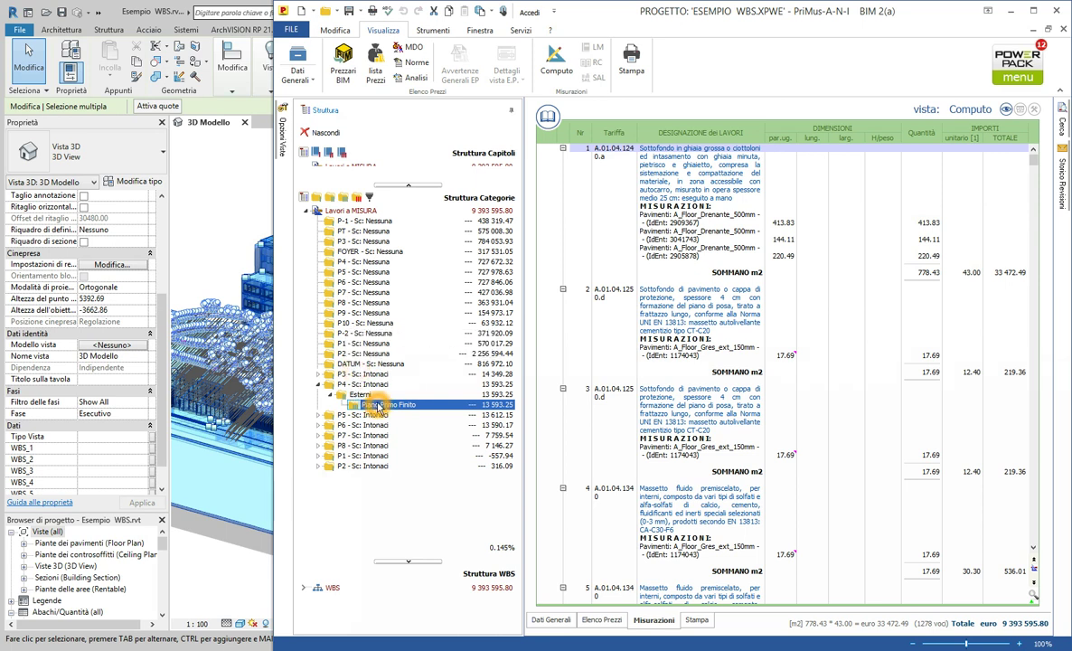
pyautogui.rightClick(398, 407)
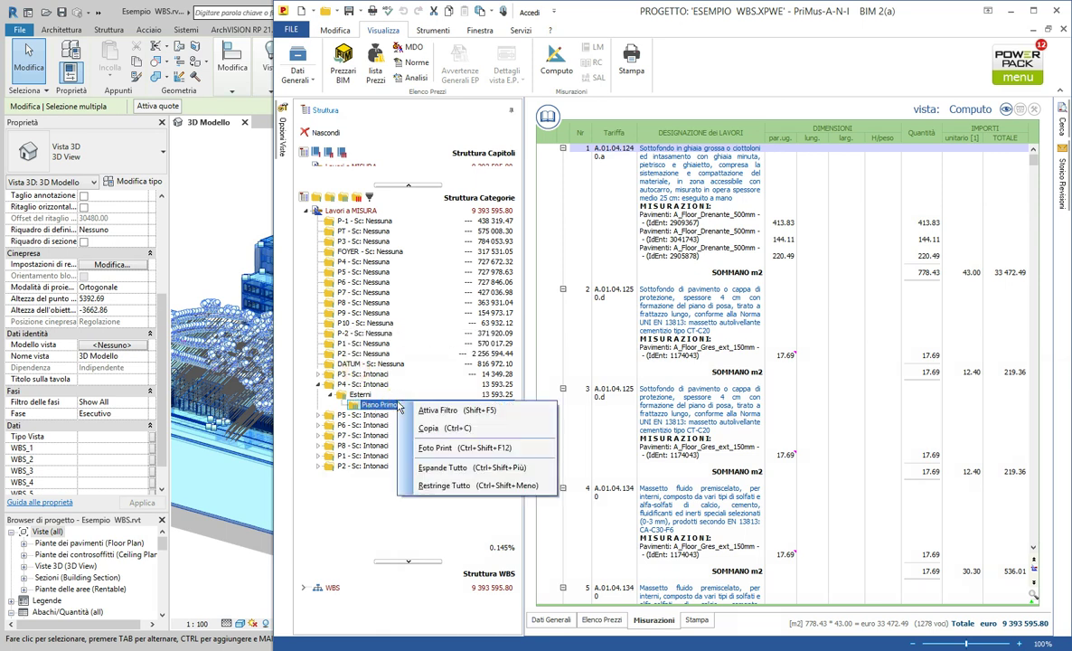
pyautogui.click(432, 410)
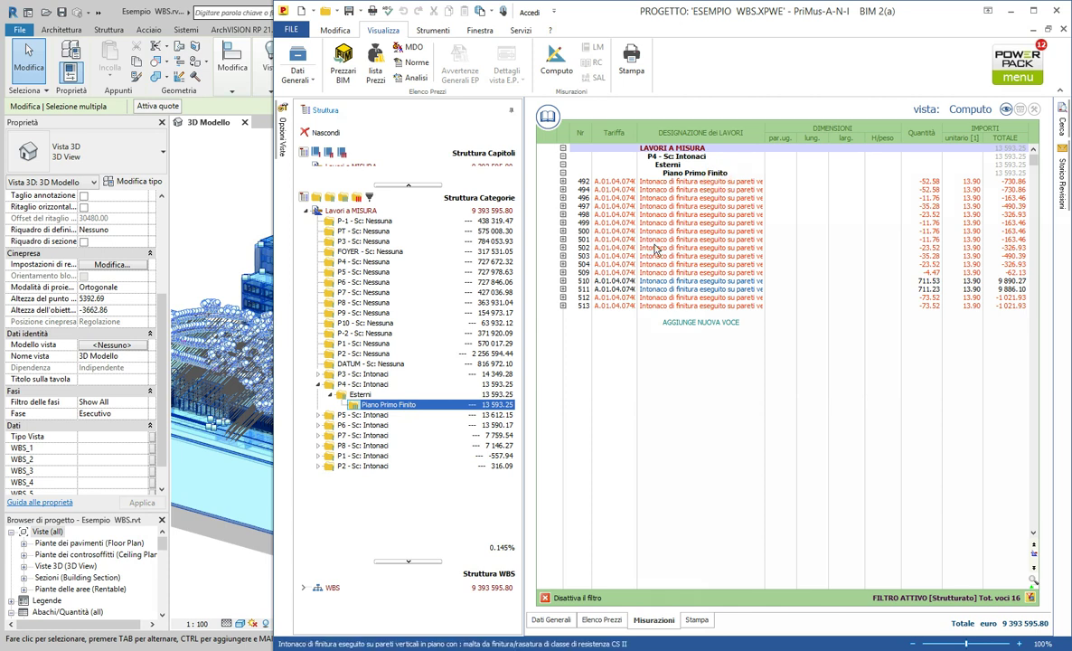
# Inspect the measurement lines of items 503 and 510, then collapse them again.
pyautogui.click(562, 256)
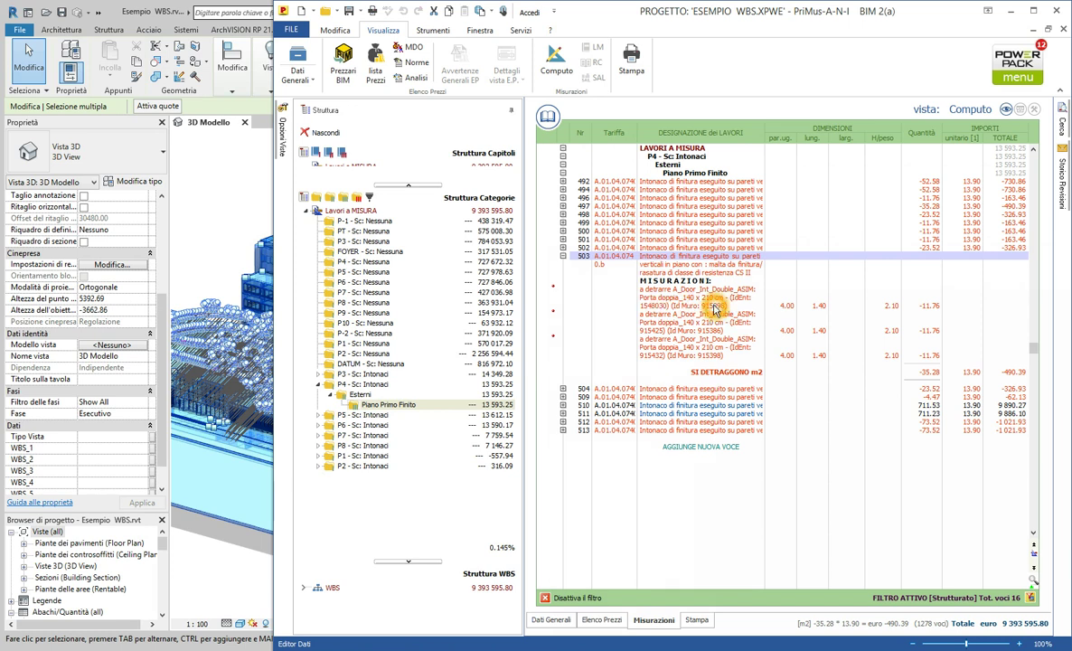
pyautogui.click(562, 256)
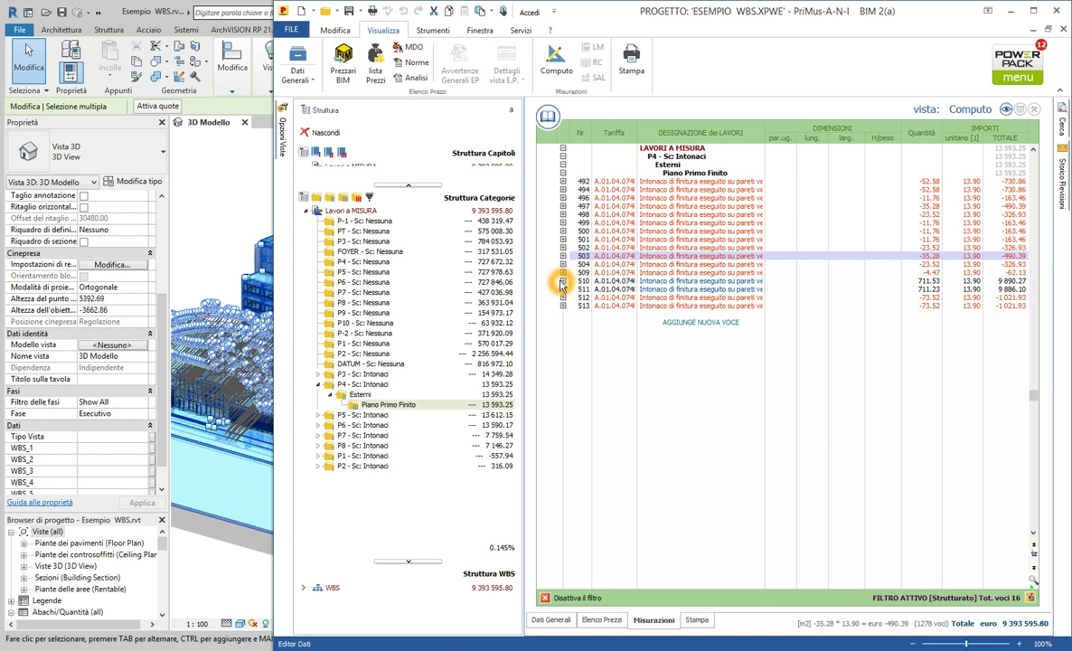
pyautogui.click(562, 282)
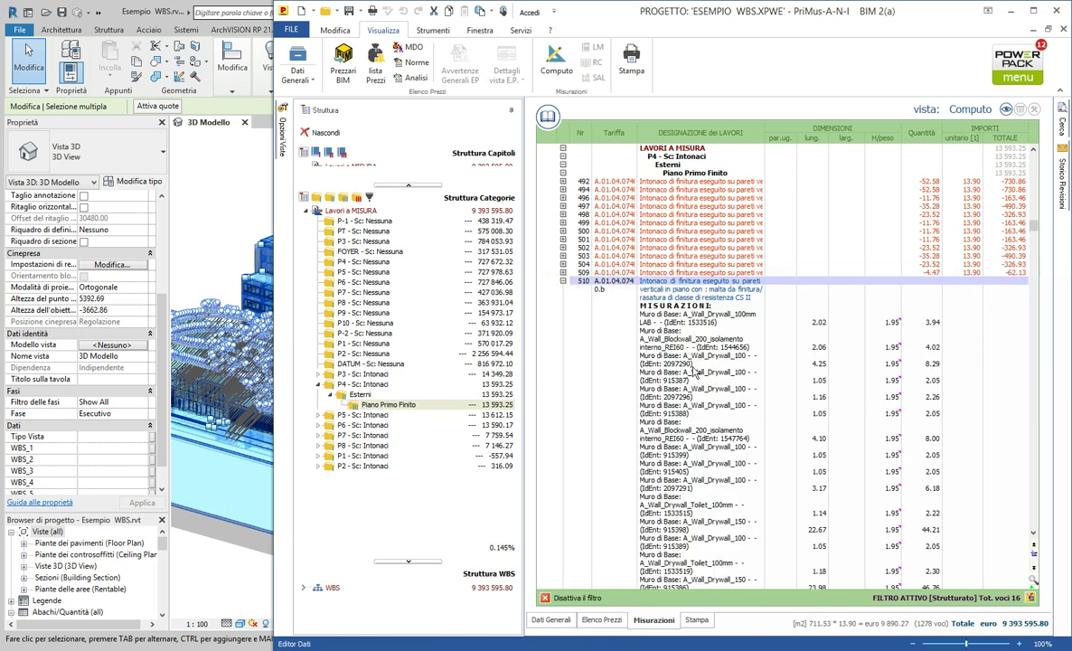
pyautogui.click(679, 379)
pyautogui.click(707, 345)
pyautogui.click(563, 281)
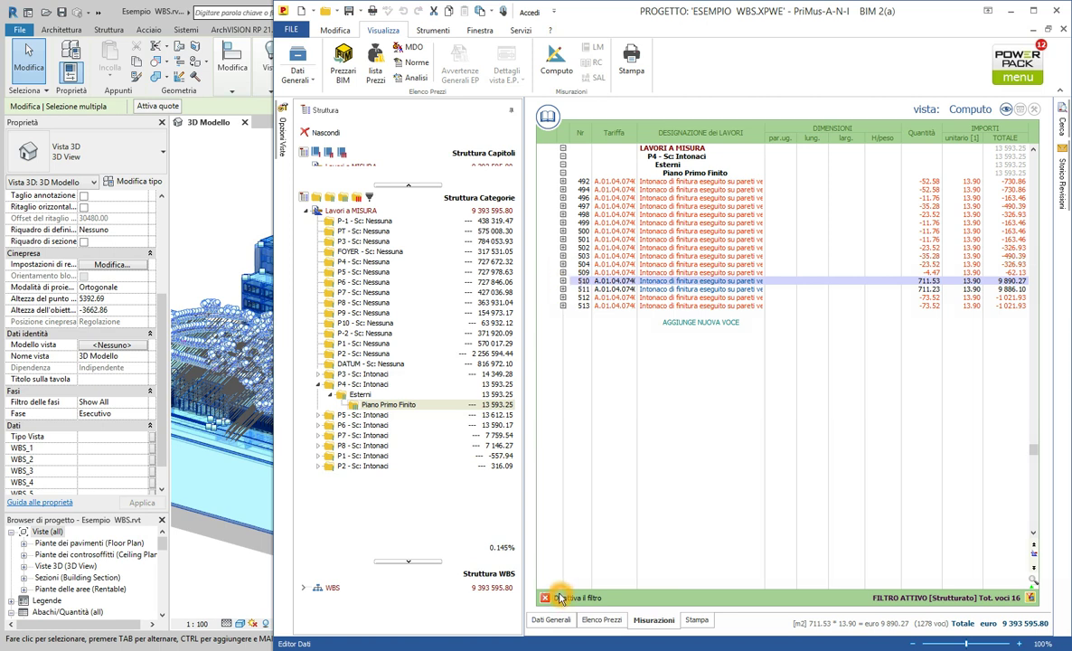
# Remove the Piano Primo Finito filter, collapse Lavori a MISURA and enlarge the Struttura WBS panel.
pyautogui.click(429, 460)
pyautogui.click(547, 598)
pyautogui.click(394, 515)
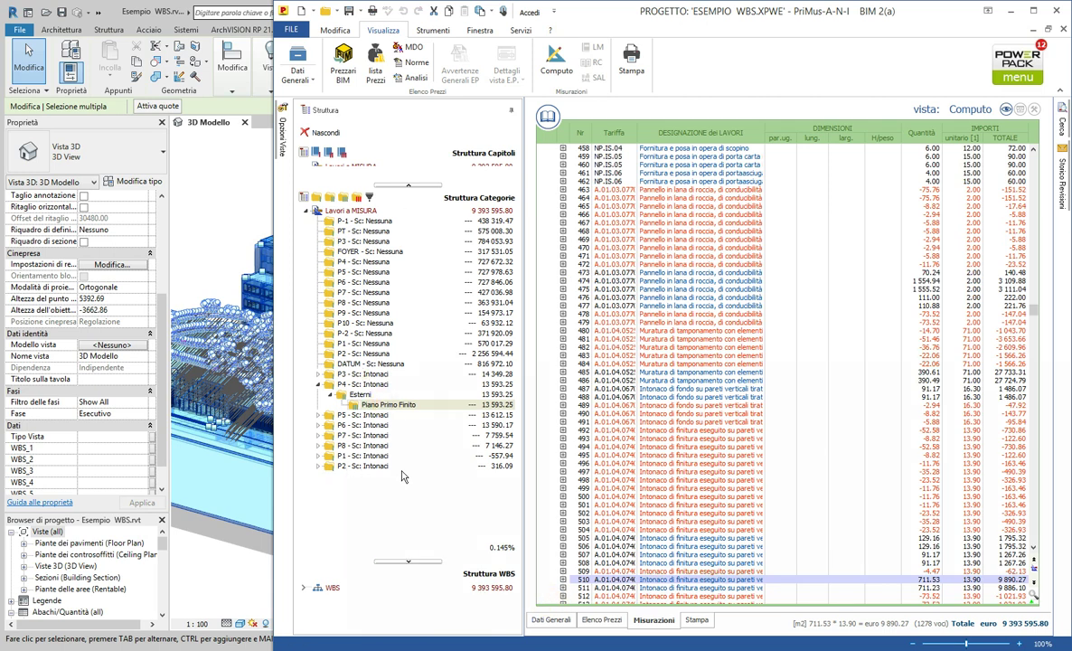
pyautogui.click(309, 210)
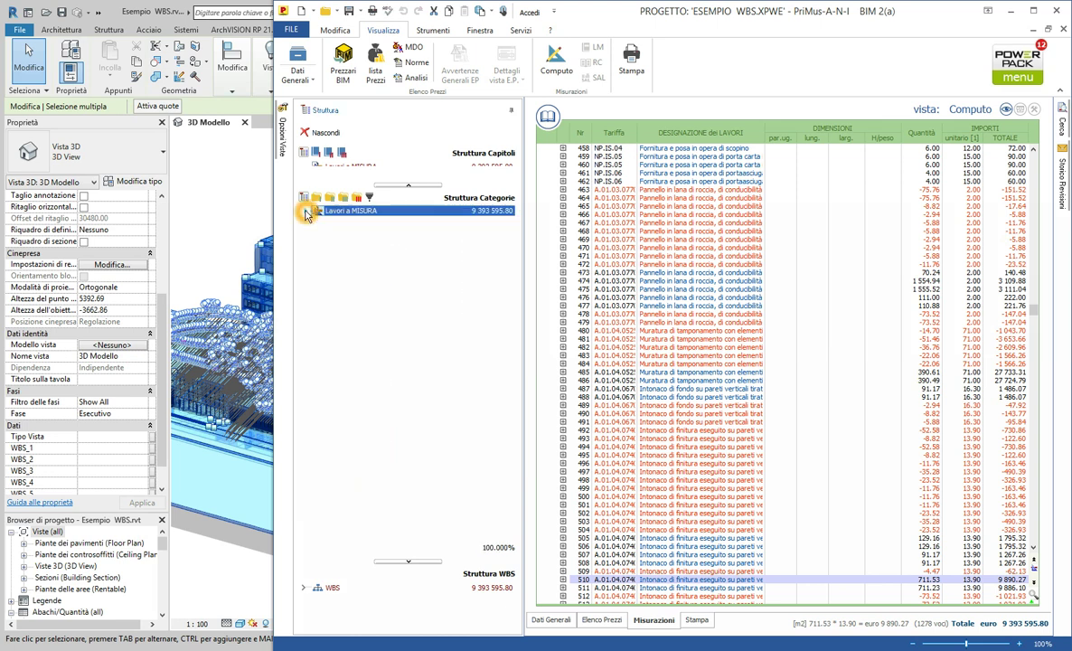
pyautogui.click(422, 553)
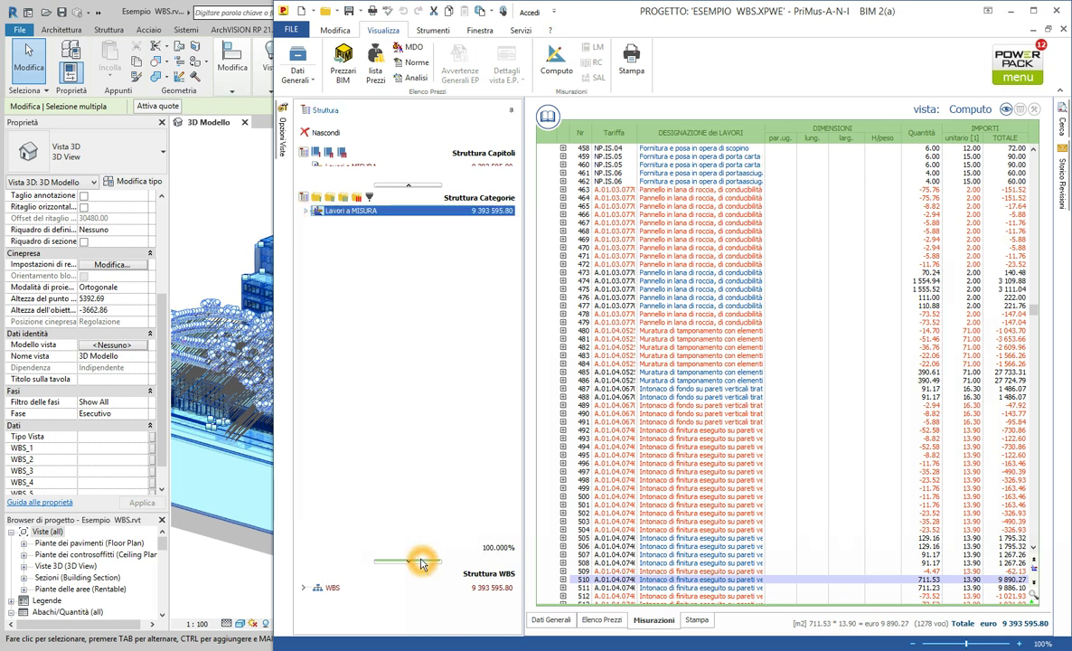
pyautogui.moveTo(422, 553); pyautogui.dragTo(442, 229)
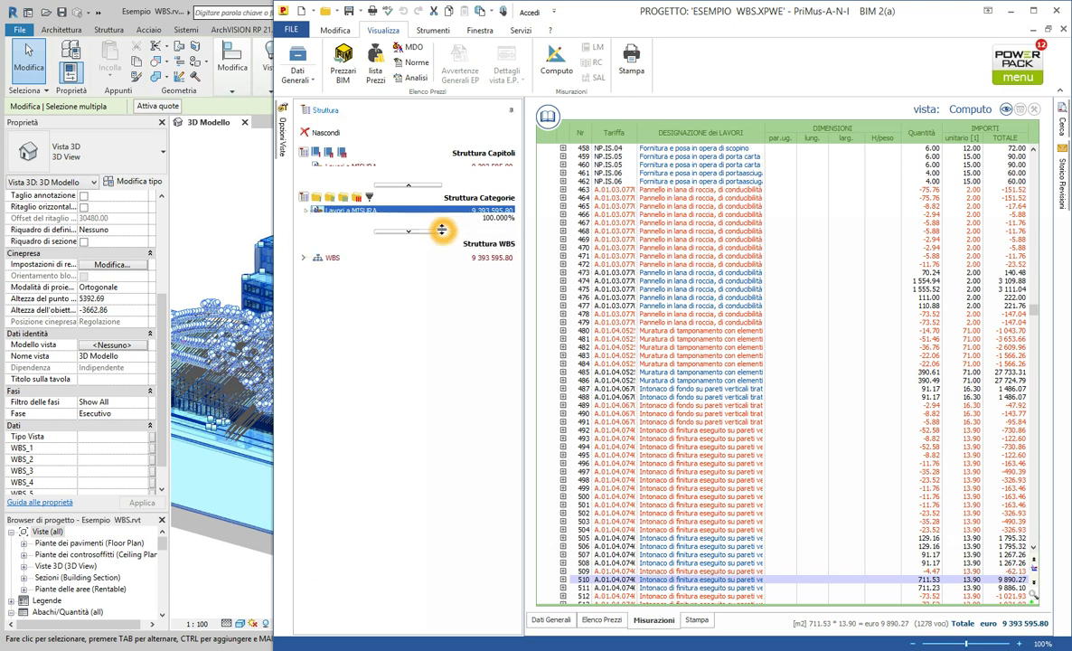
# Expand WBS to 3 TORRE 1 (bassa) > 3.5 P7 - impianti and select 3.5.3 Impermeabilizzazioni.
pyautogui.click(299, 259)
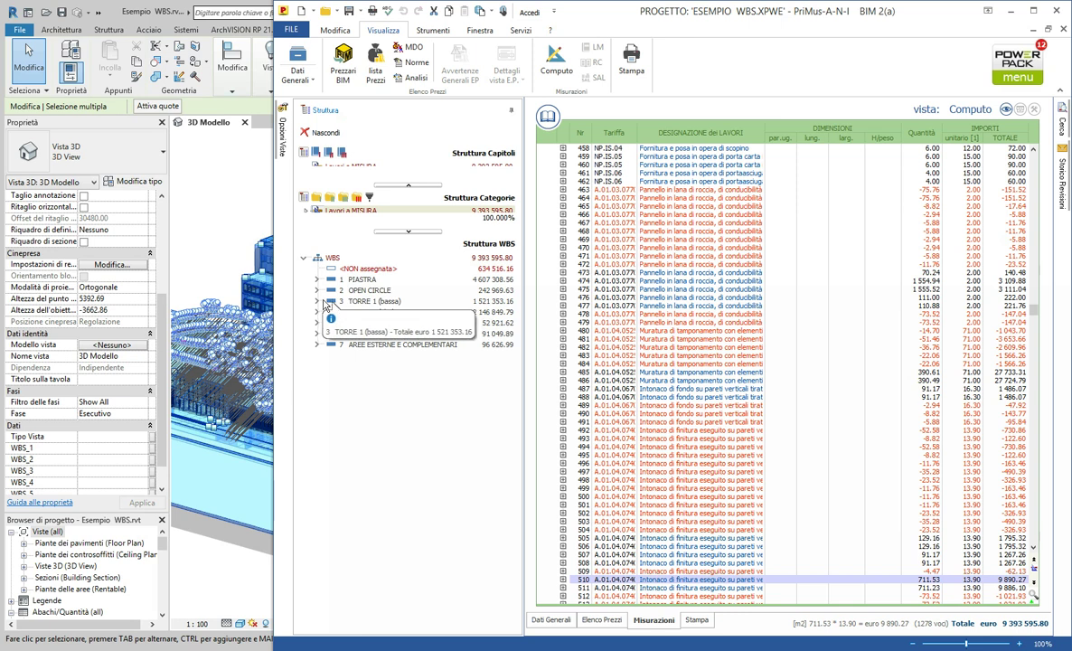
pyautogui.click(317, 302)
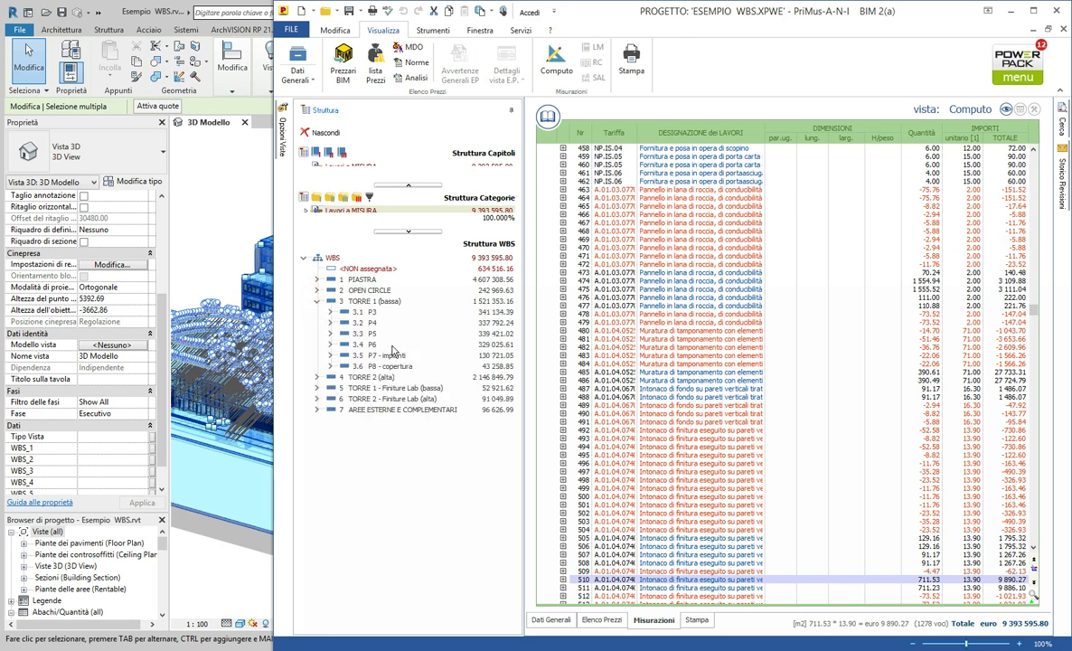
pyautogui.click(331, 361)
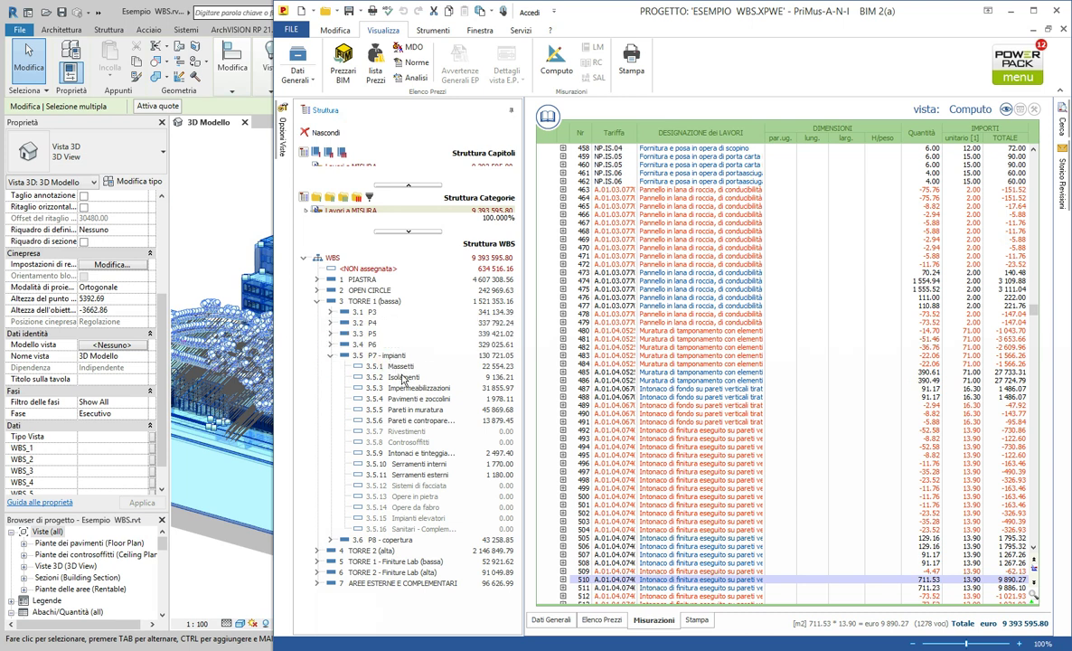
pyautogui.click(411, 389)
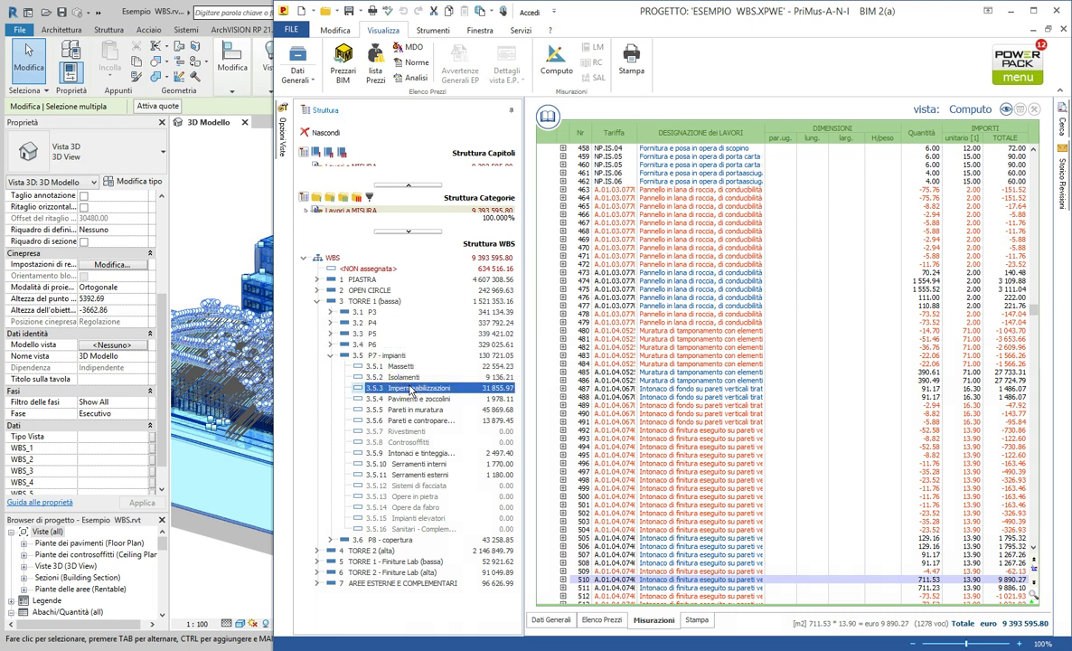
pyautogui.rightClick(411, 389)
# Filter the estimate to WBS 3.5.3 Impermeabilizzazioni (31 855.97 euro) and expand items 1055 and 1071.
pyautogui.click(452, 391)
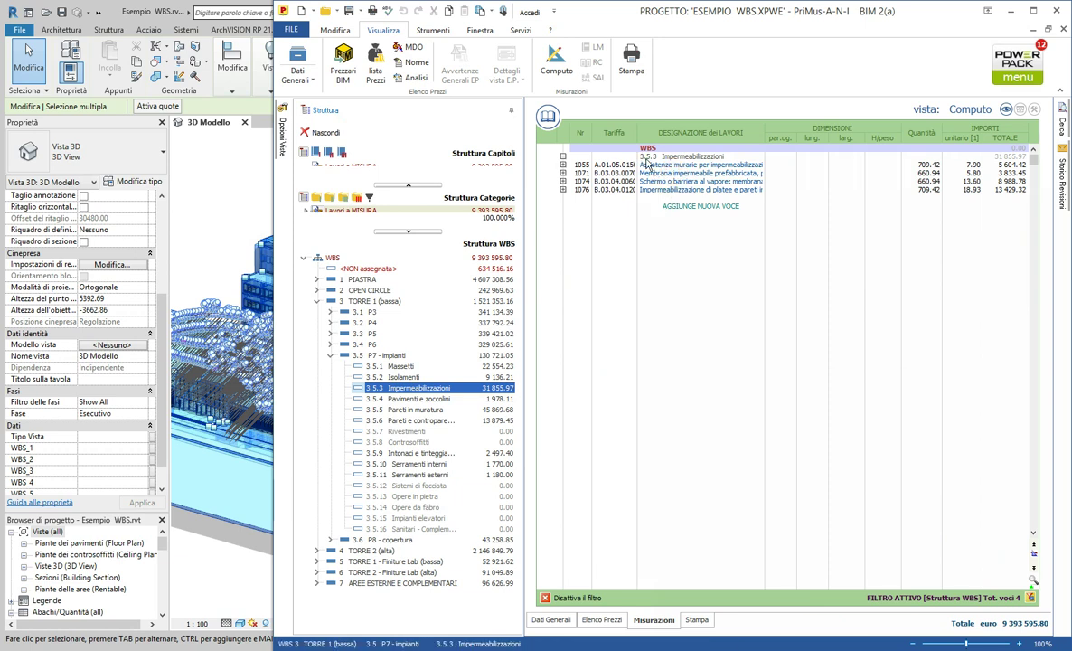
pyautogui.click(668, 203)
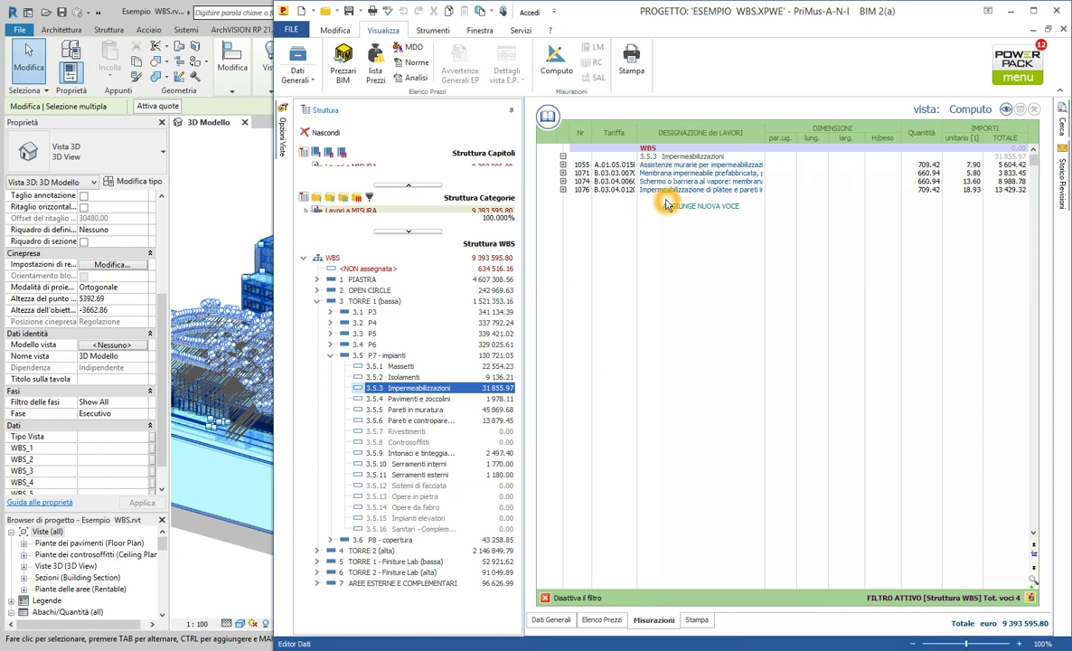
pyautogui.click(562, 167)
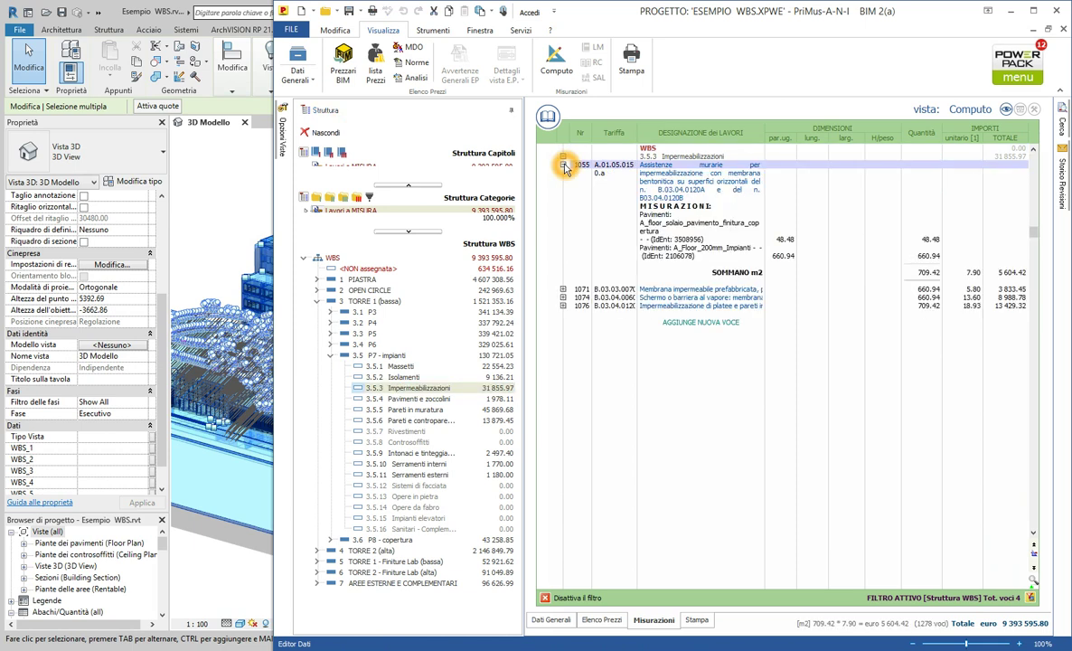
pyautogui.click(563, 289)
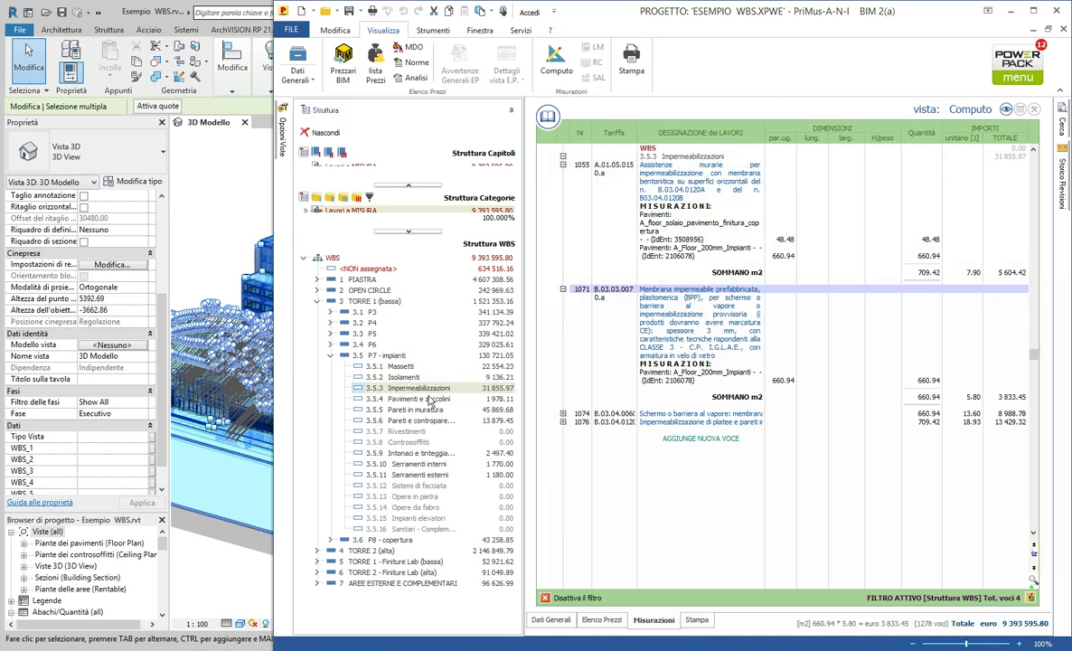
pyautogui.click(560, 622)
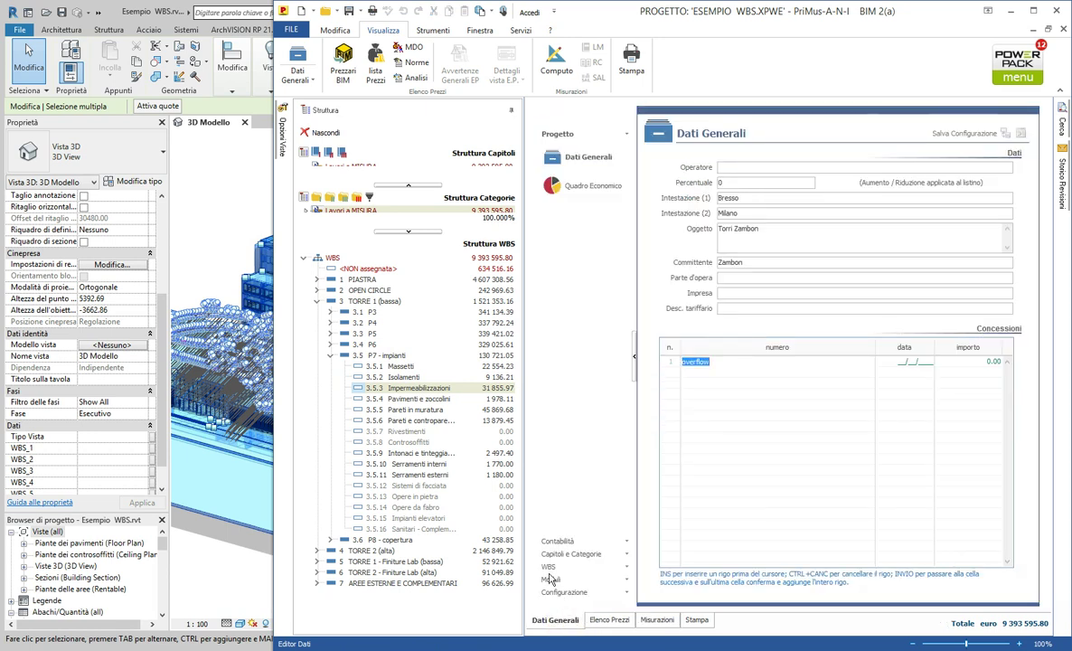
# Browse the full WBS tree and the Elenco Prezzi price list in the general data.
pyautogui.click(549, 567)
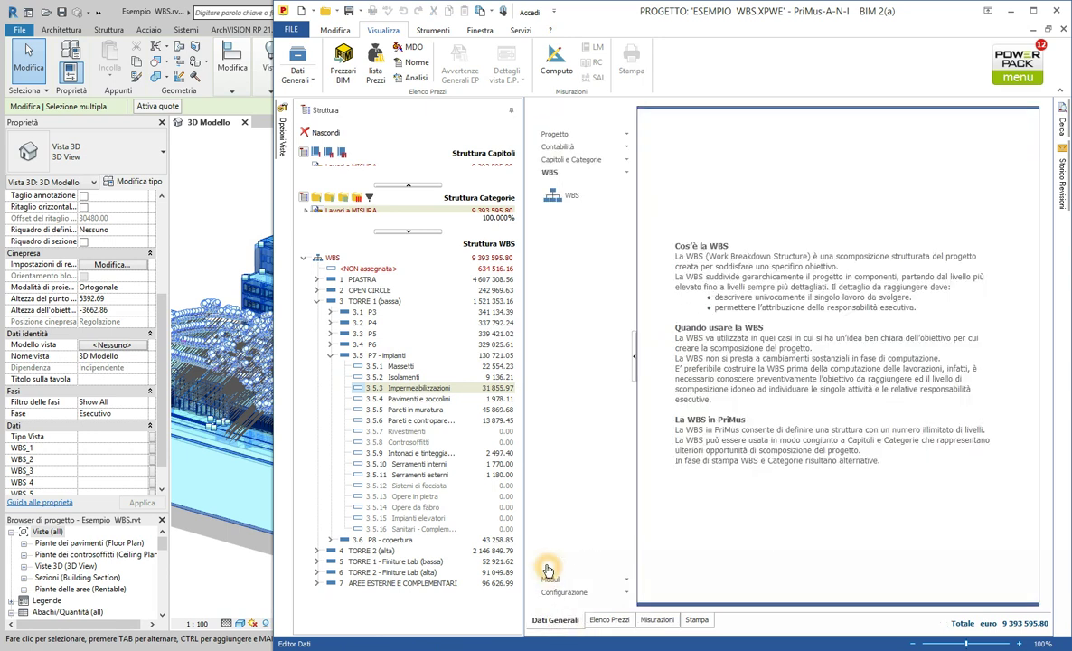
pyautogui.click(568, 206)
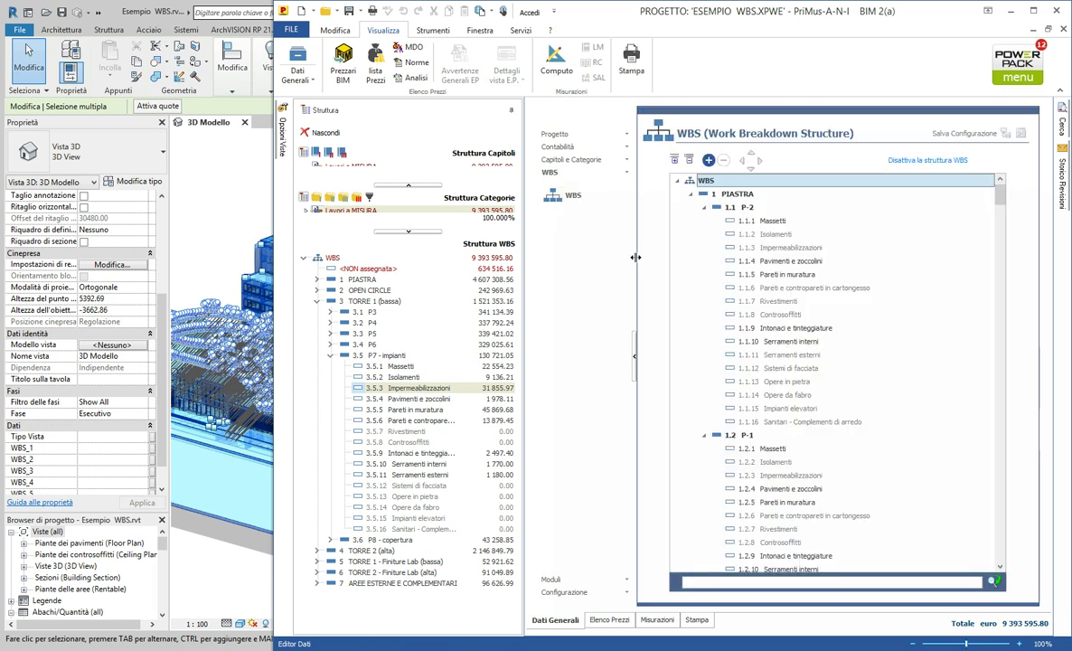
pyautogui.click(764, 515)
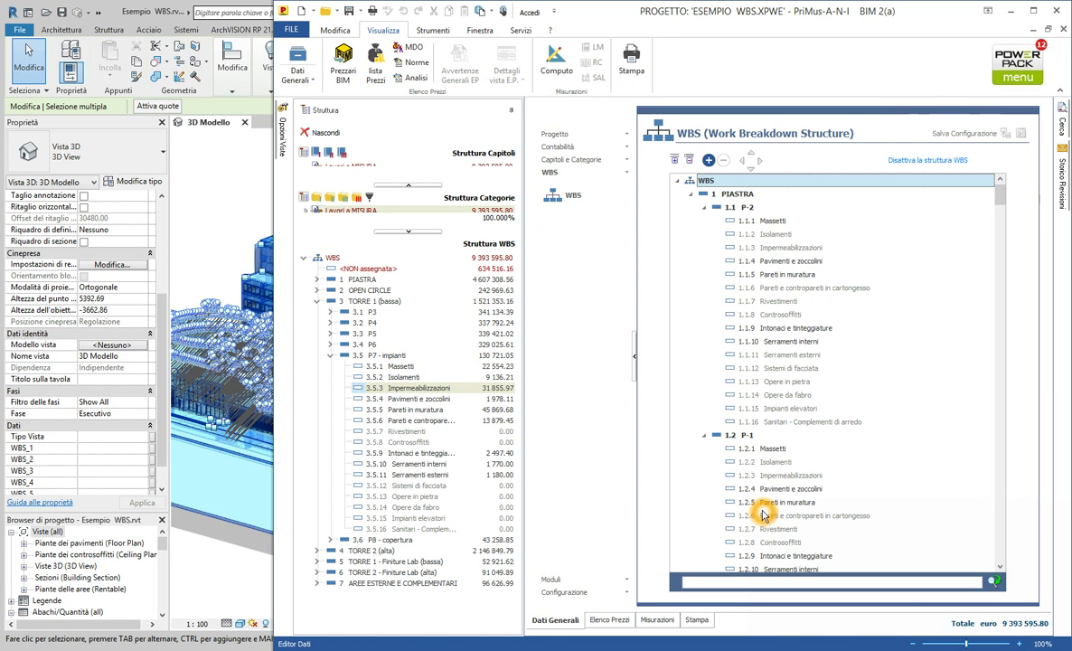
pyautogui.click(607, 617)
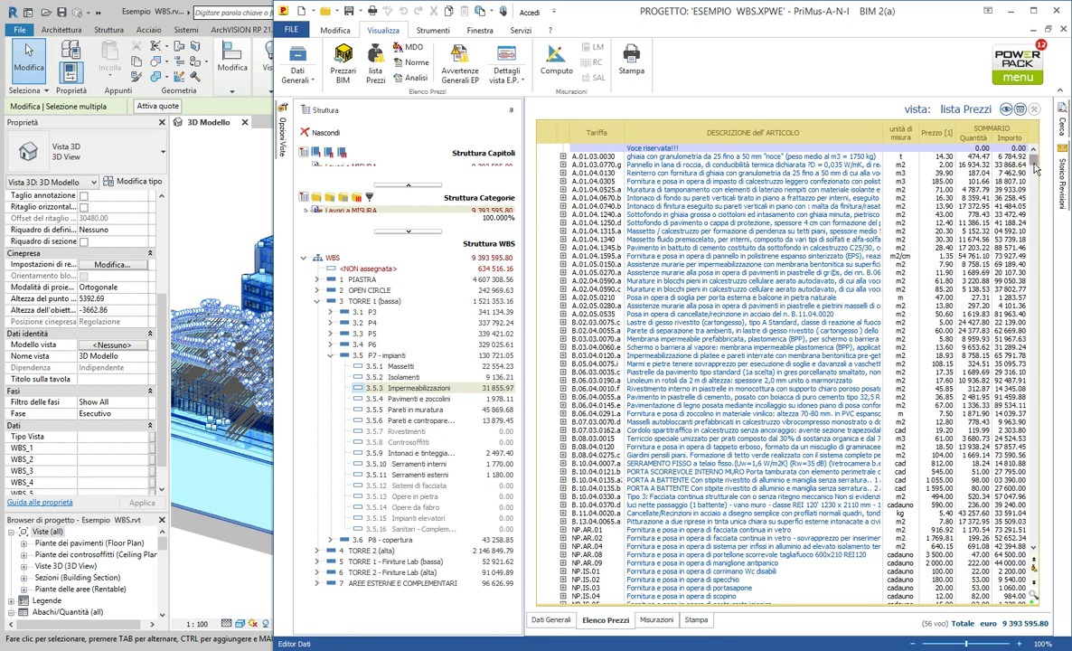
pyautogui.scroll(-1, 1019, 172)
pyautogui.scroll(1, 1018, 167)
pyautogui.click(549, 622)
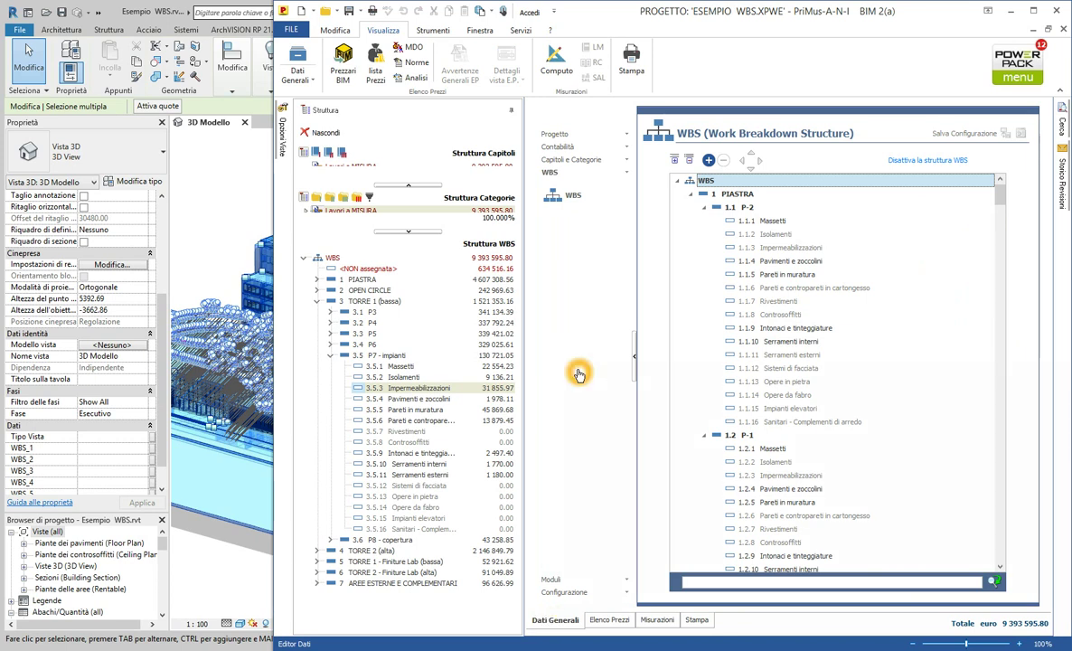
# Show the Super Categorie table and collapse the TORRE 1 (bassa) WBS branch.
pyautogui.click(560, 160)
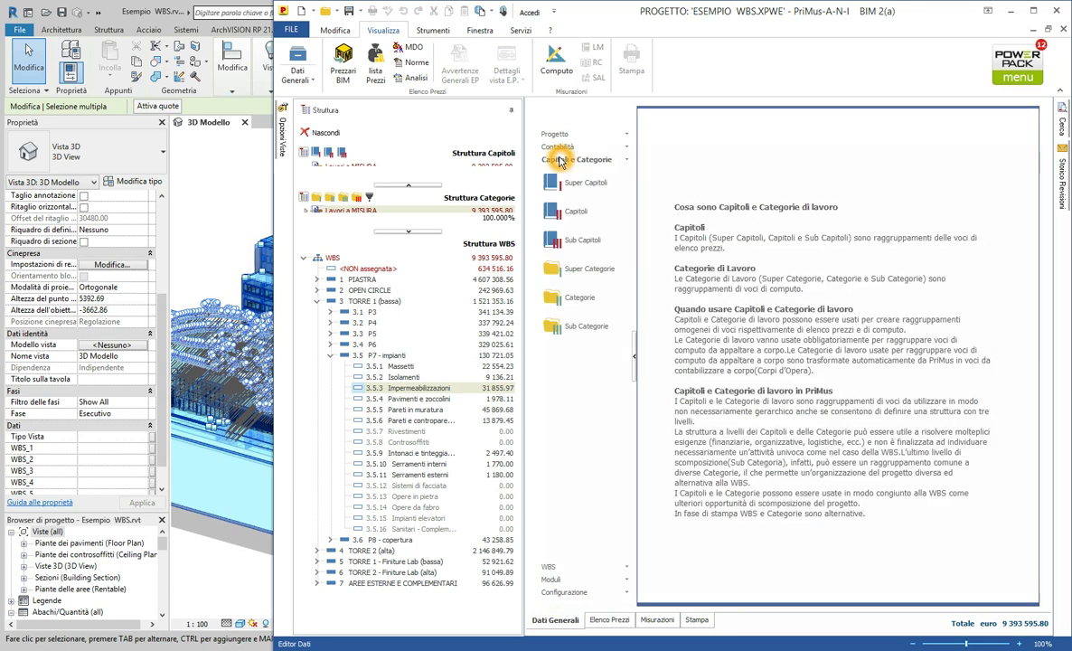
pyautogui.click(570, 273)
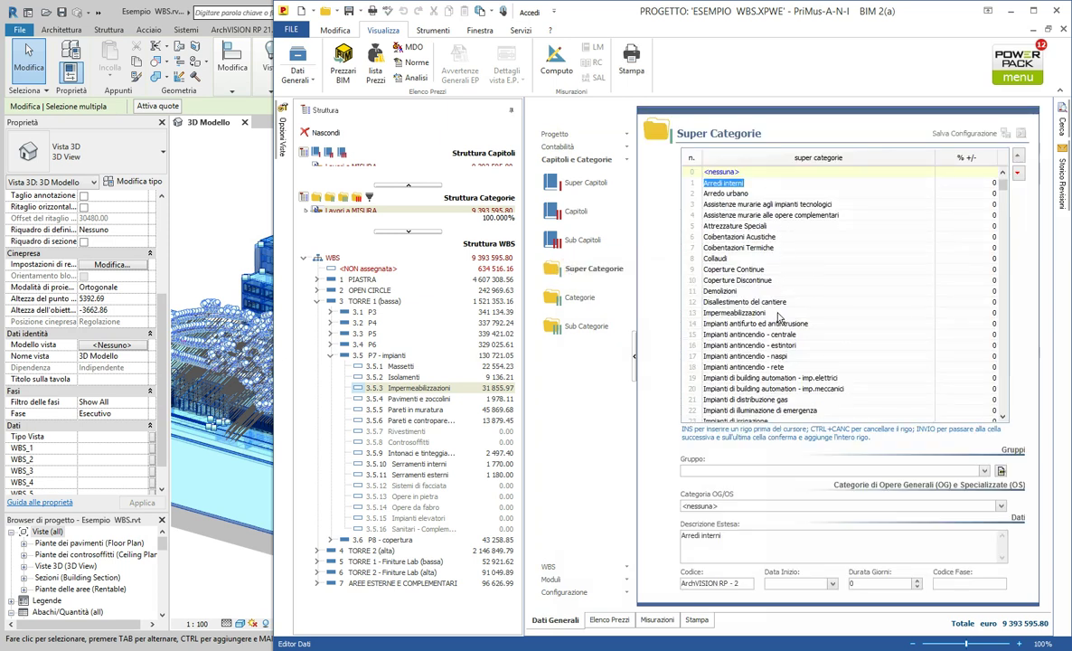
pyautogui.click(588, 274)
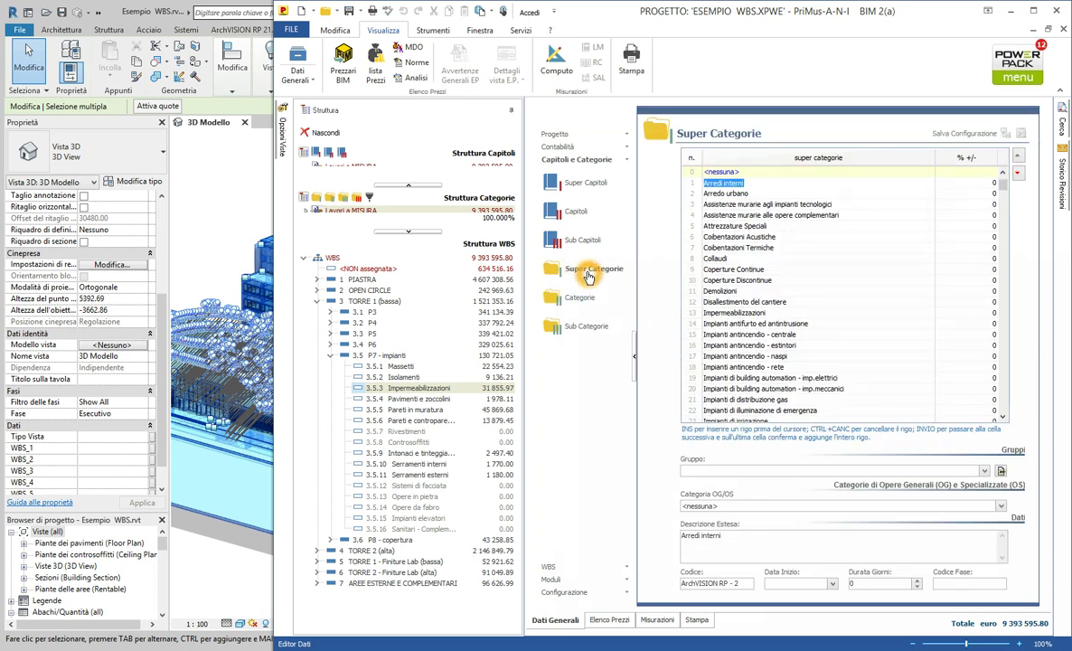
pyautogui.click(243, 219)
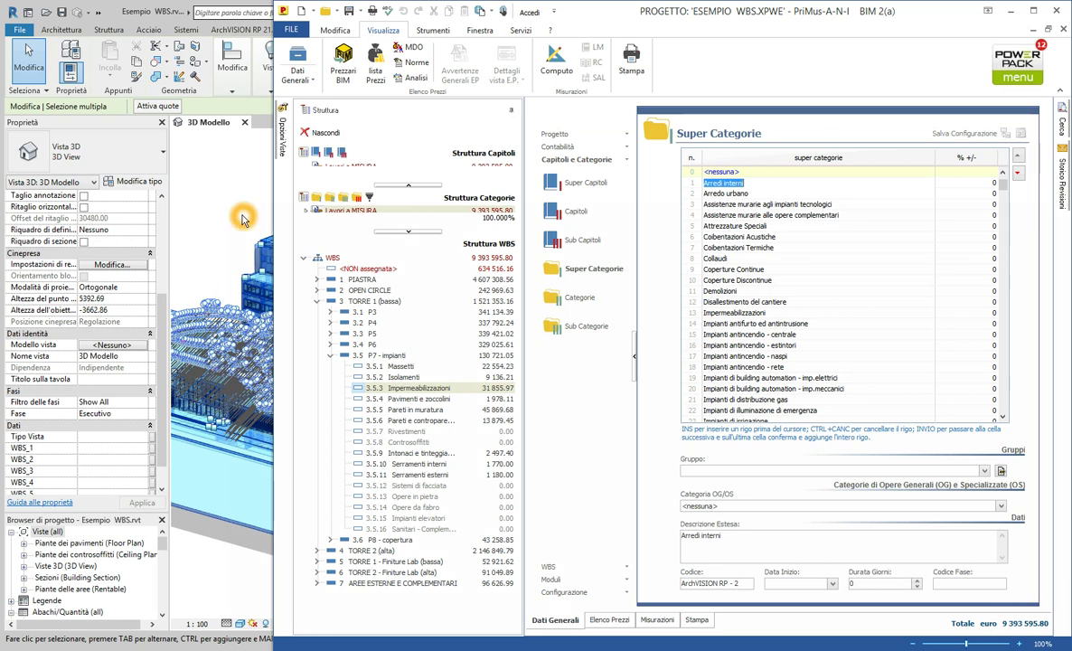
pyautogui.click(316, 301)
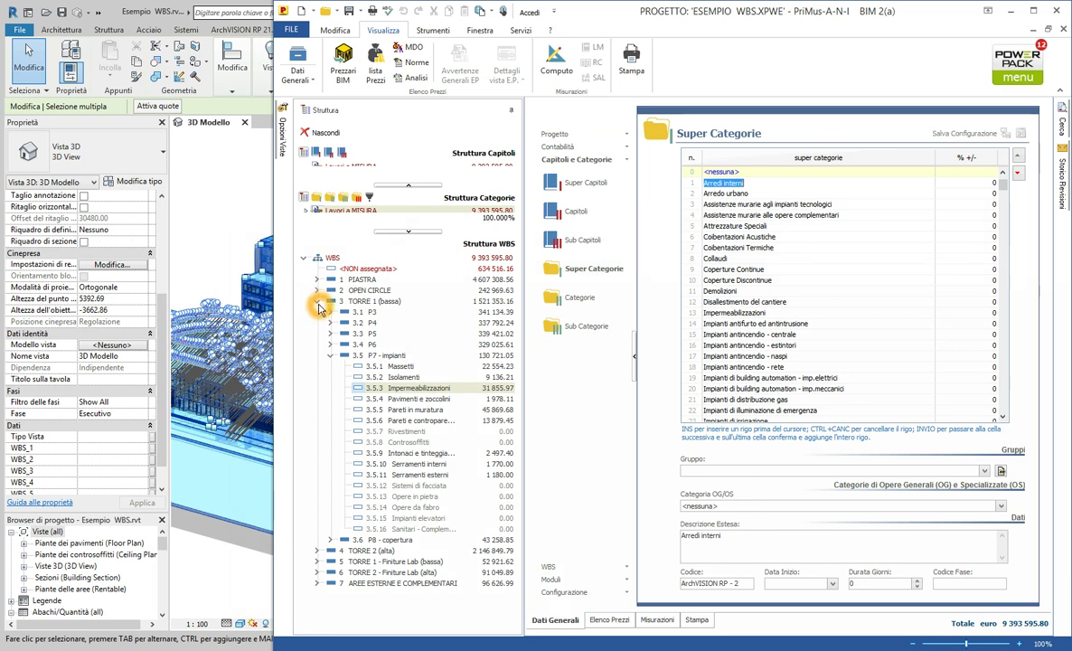
pyautogui.click(421, 258)
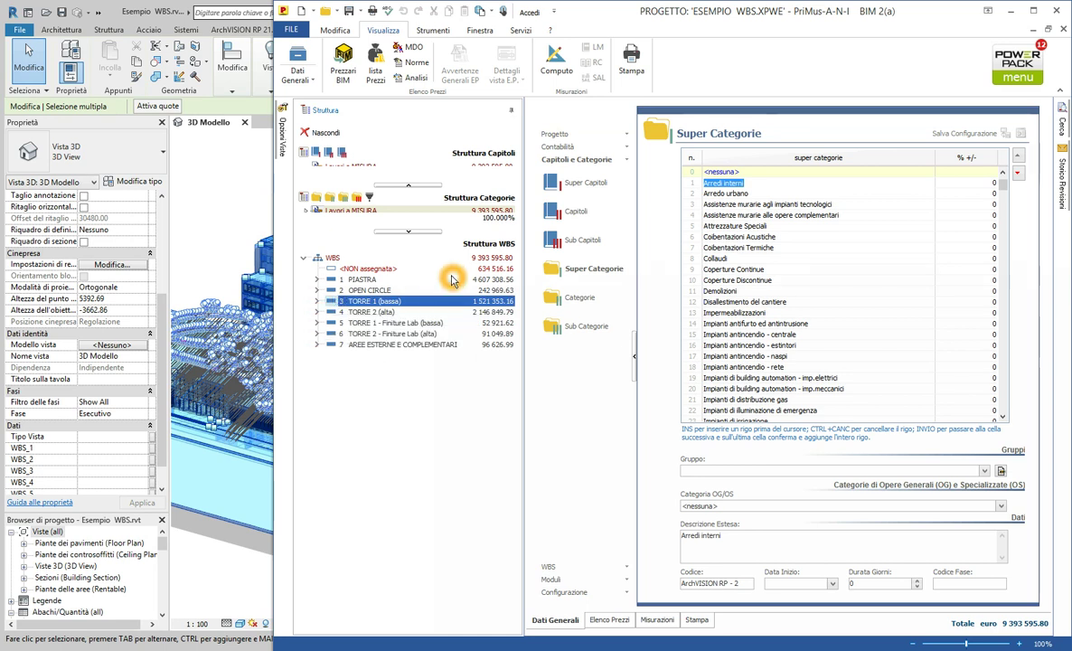
# Refilter measurements to Piano Primo Finito and trace entry 499's door deduction to A_Door_Int_Double_ASIM in Revit.
pyautogui.click(653, 621)
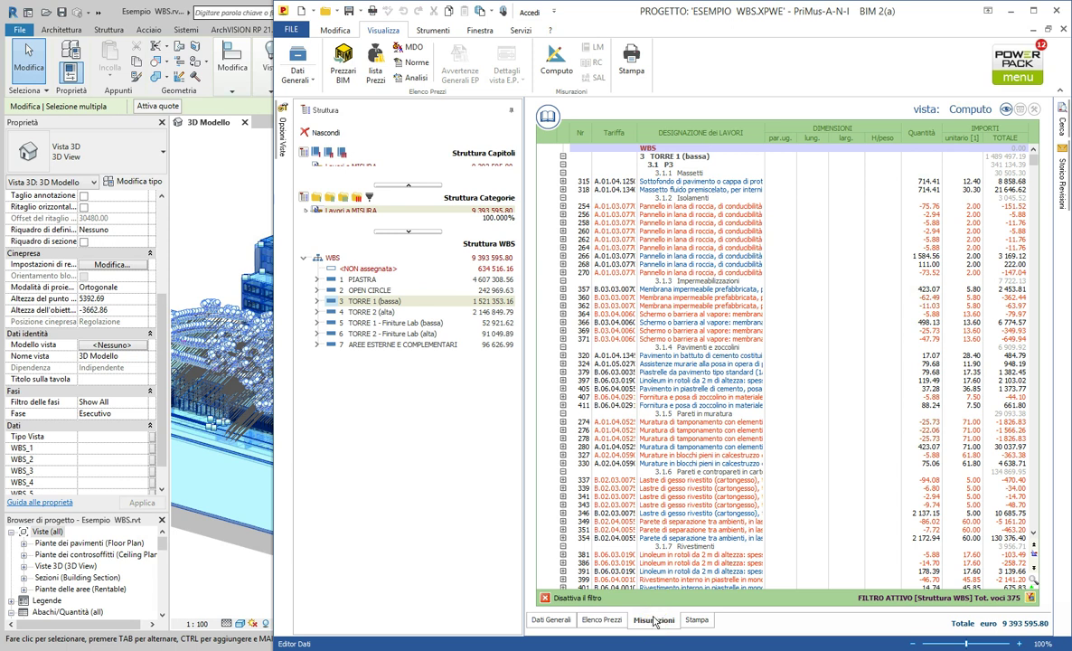
pyautogui.click(353, 210)
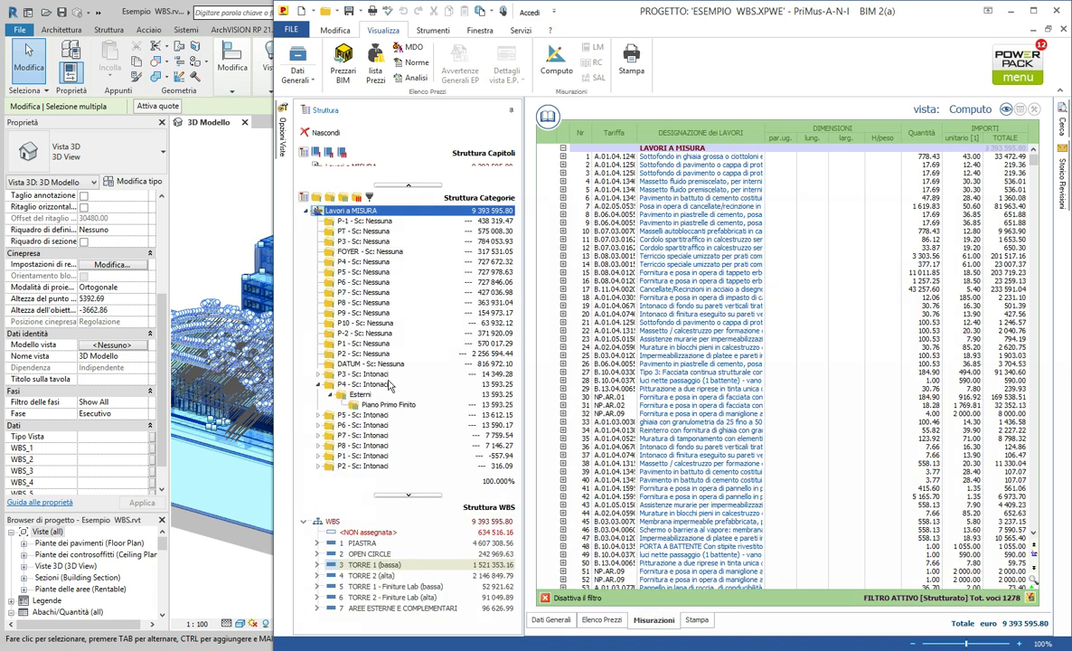
pyautogui.click(384, 406)
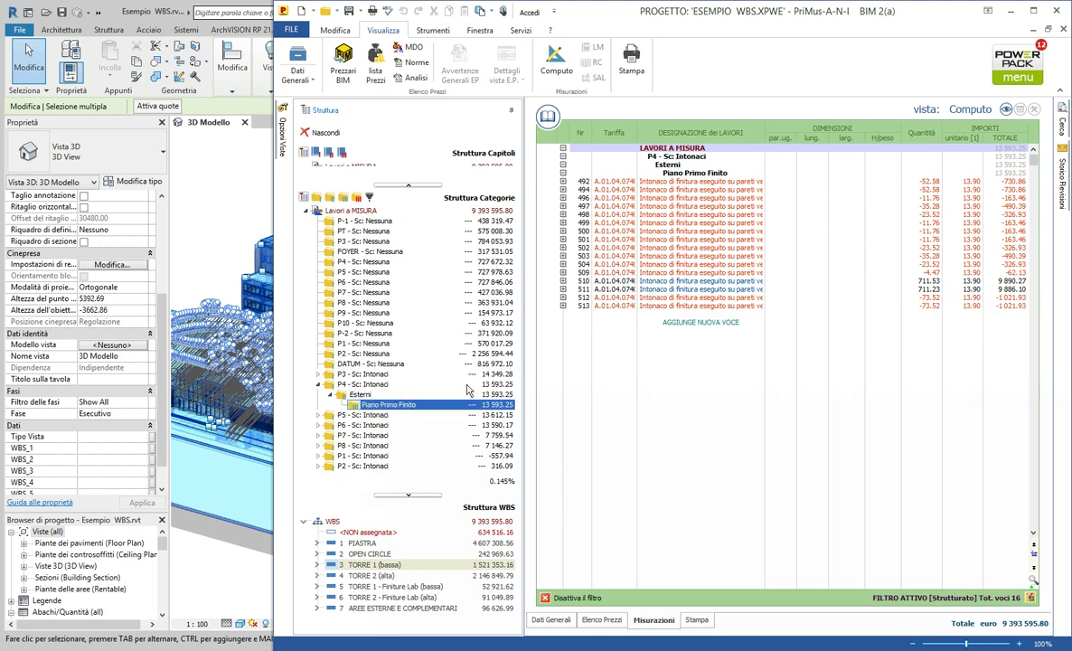
pyautogui.click(563, 223)
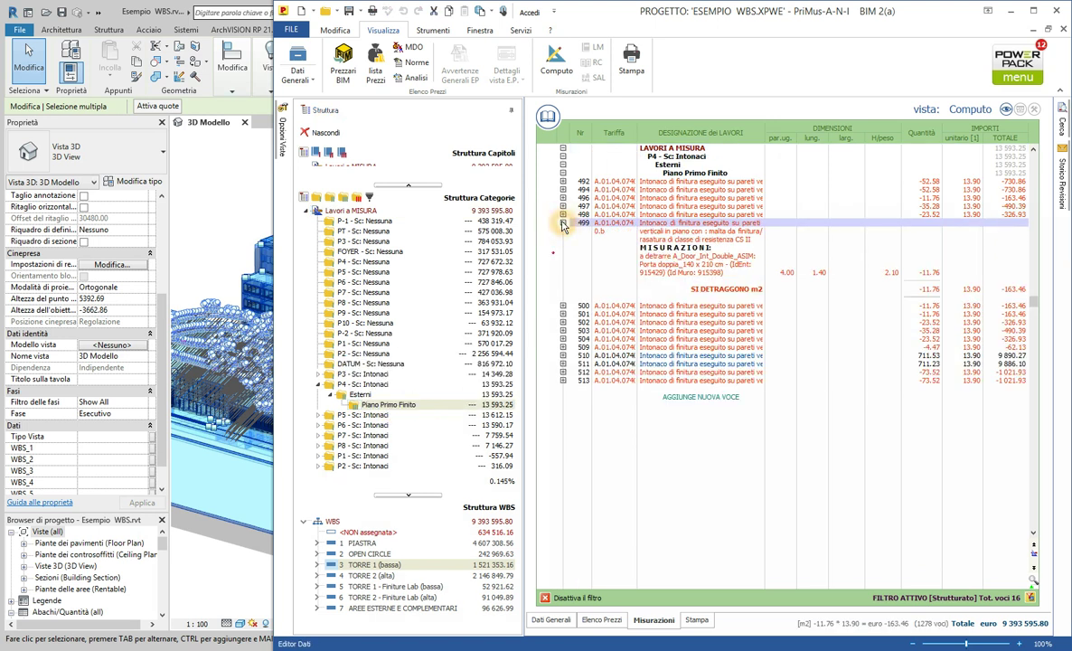
pyautogui.click(682, 262)
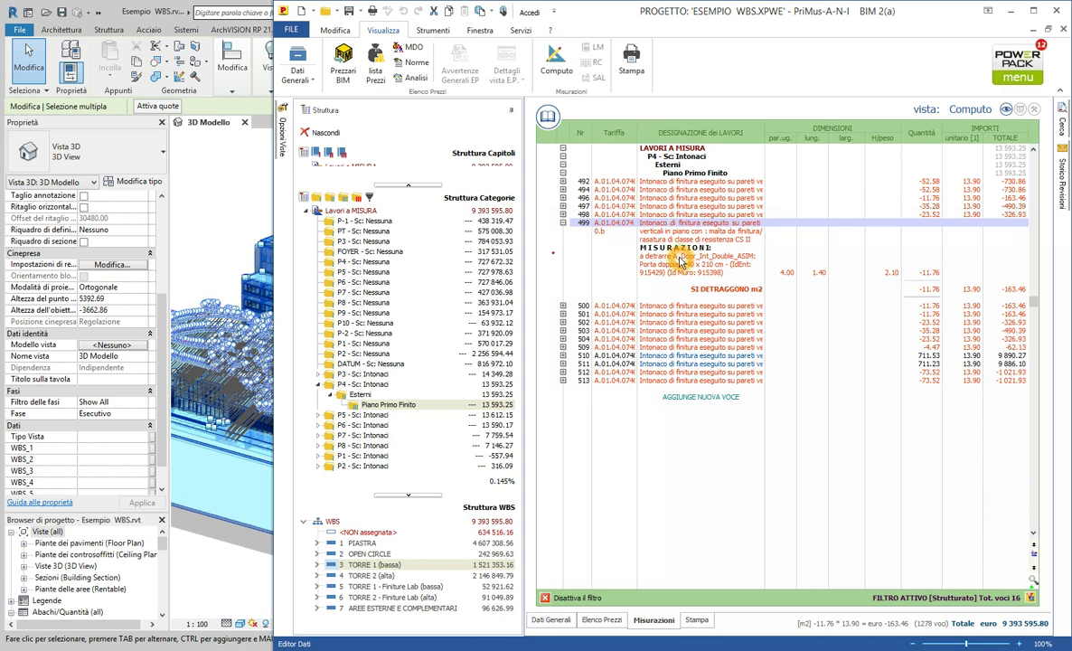
pyautogui.doubleClick(680, 261)
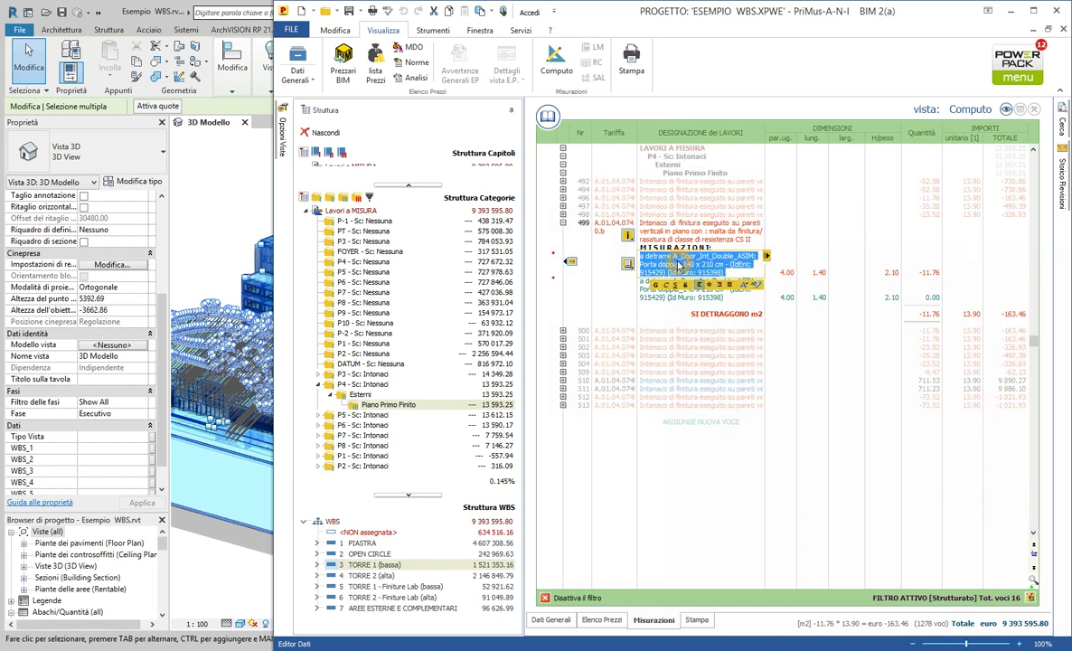
pyautogui.click(283, 268)
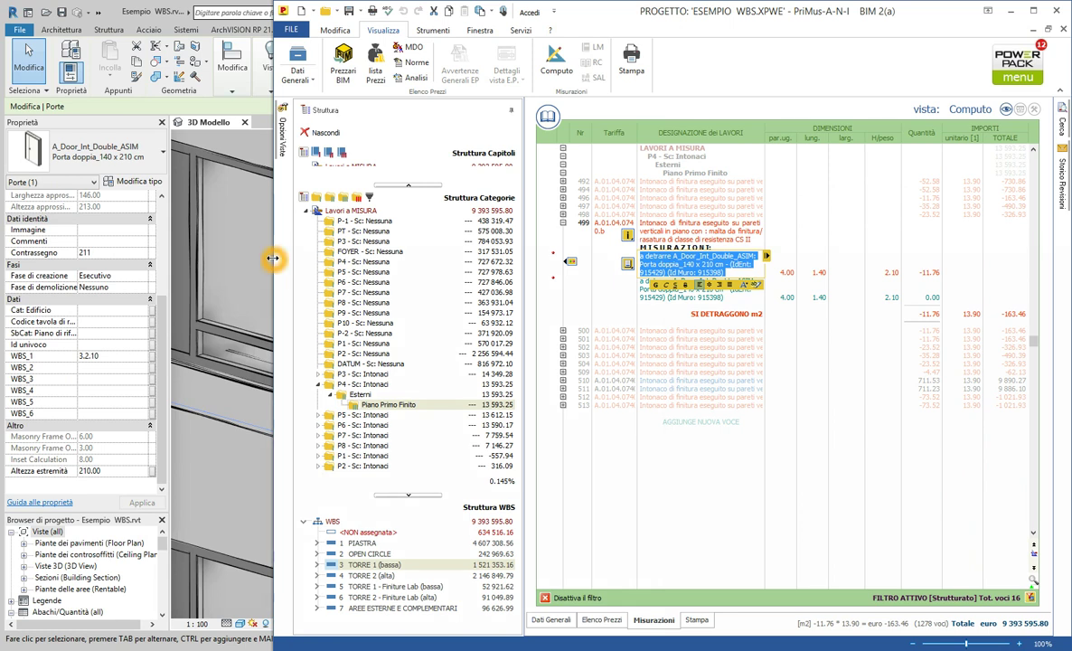
# Widen the Revit 3D view beside PriMus and switch it to the Linea nascosta visual style.
pyautogui.moveTo(271, 259); pyautogui.dragTo(533, 250)
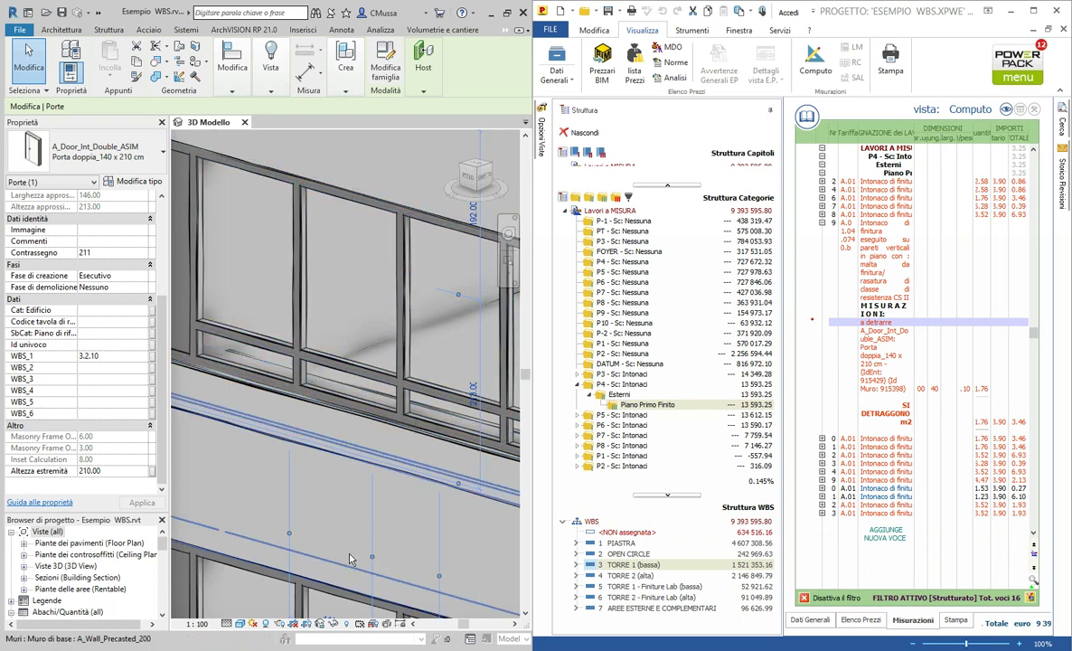
pyautogui.click(241, 623)
pyautogui.click(278, 560)
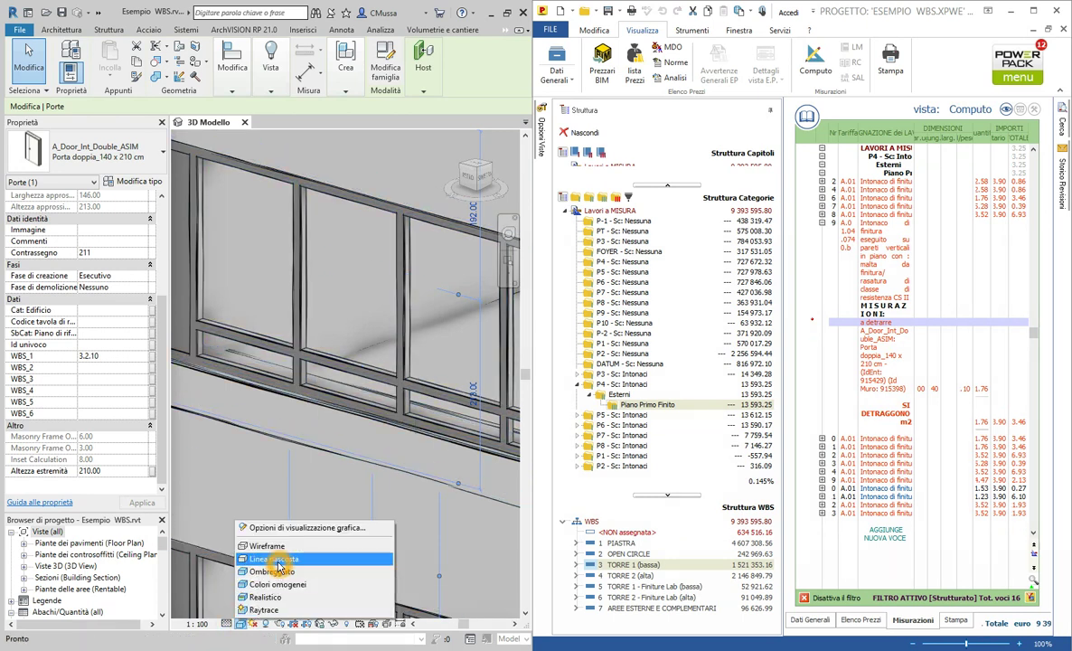
pyautogui.click(277, 561)
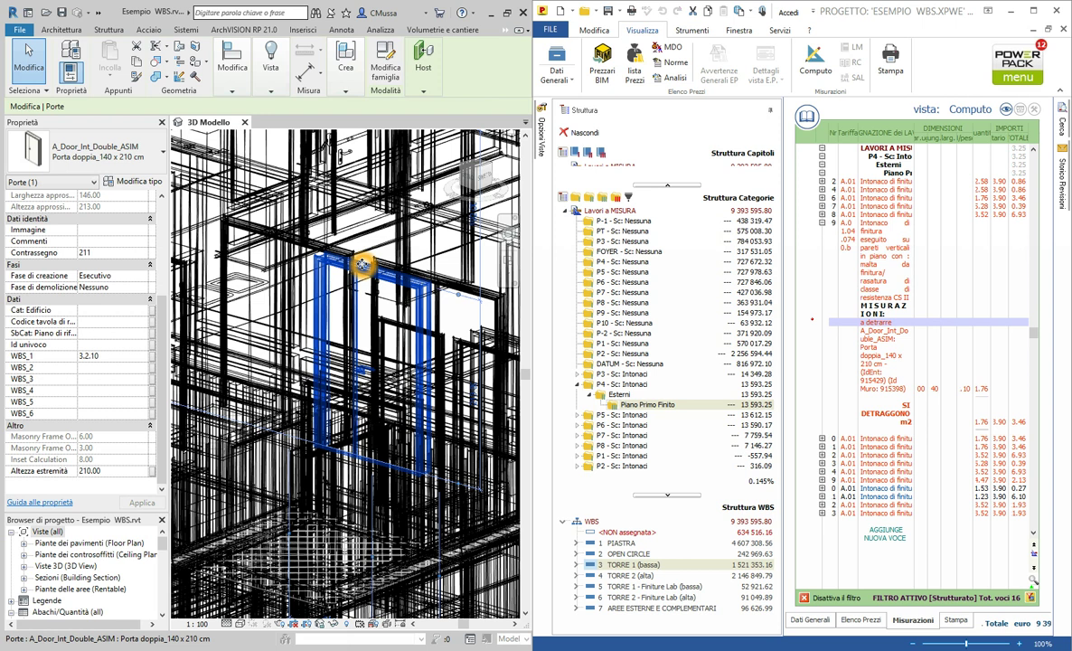
# Orbit around the double door, select it and a nearby wall, and confirm its WBS_1 code is 3.2.10.
pyautogui.keyDown('shift'); pyautogui.moveTo(363, 264); pyautogui.dragTo(271, 271, button='middle'); pyautogui.keyUp('shift')
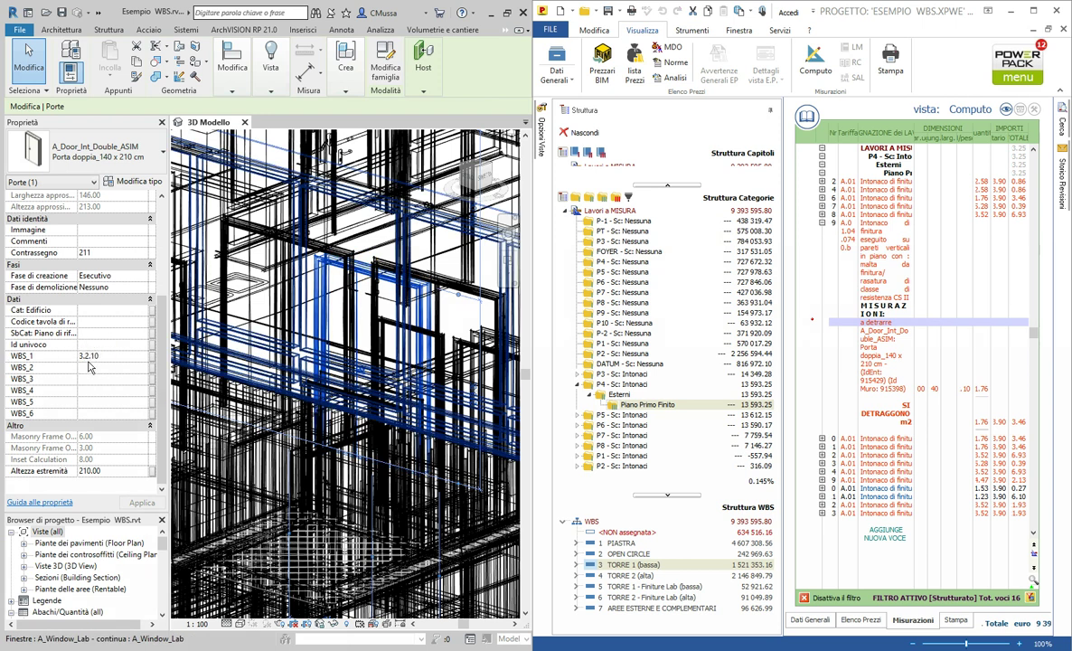
pyautogui.click(94, 323)
pyautogui.click(105, 354)
pyautogui.click(115, 344)
pyautogui.click(282, 298)
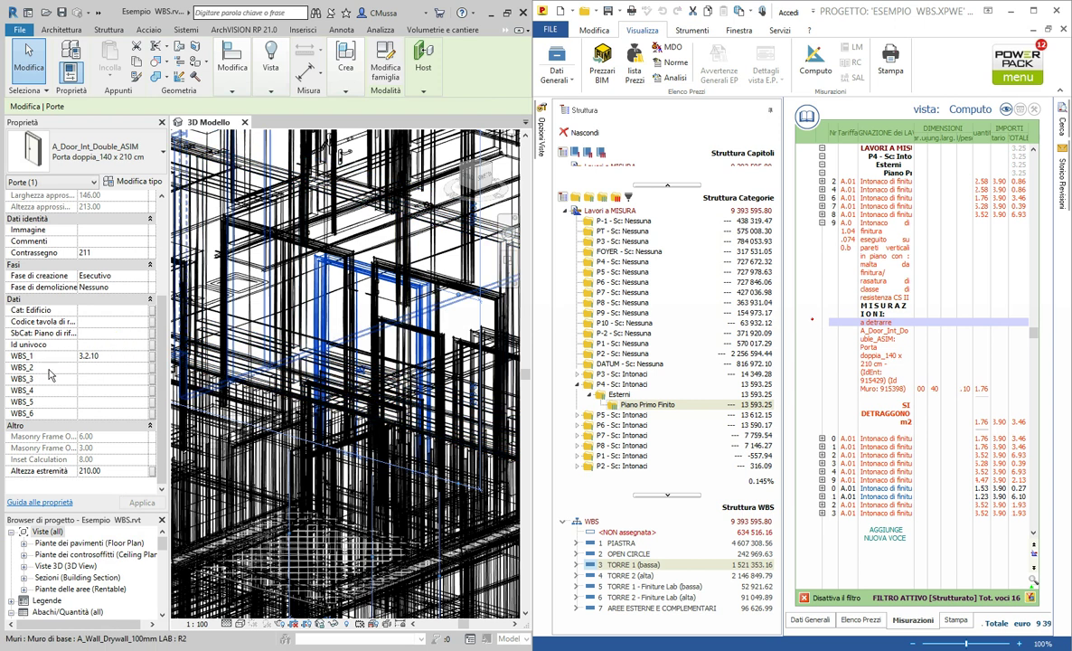
pyautogui.click(99, 357)
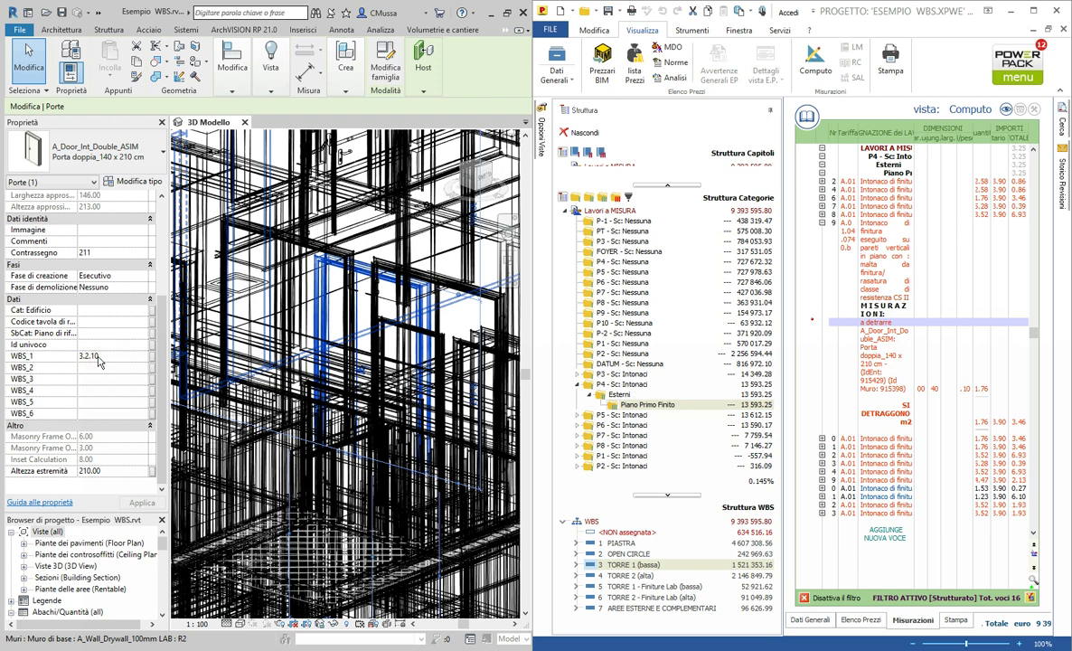